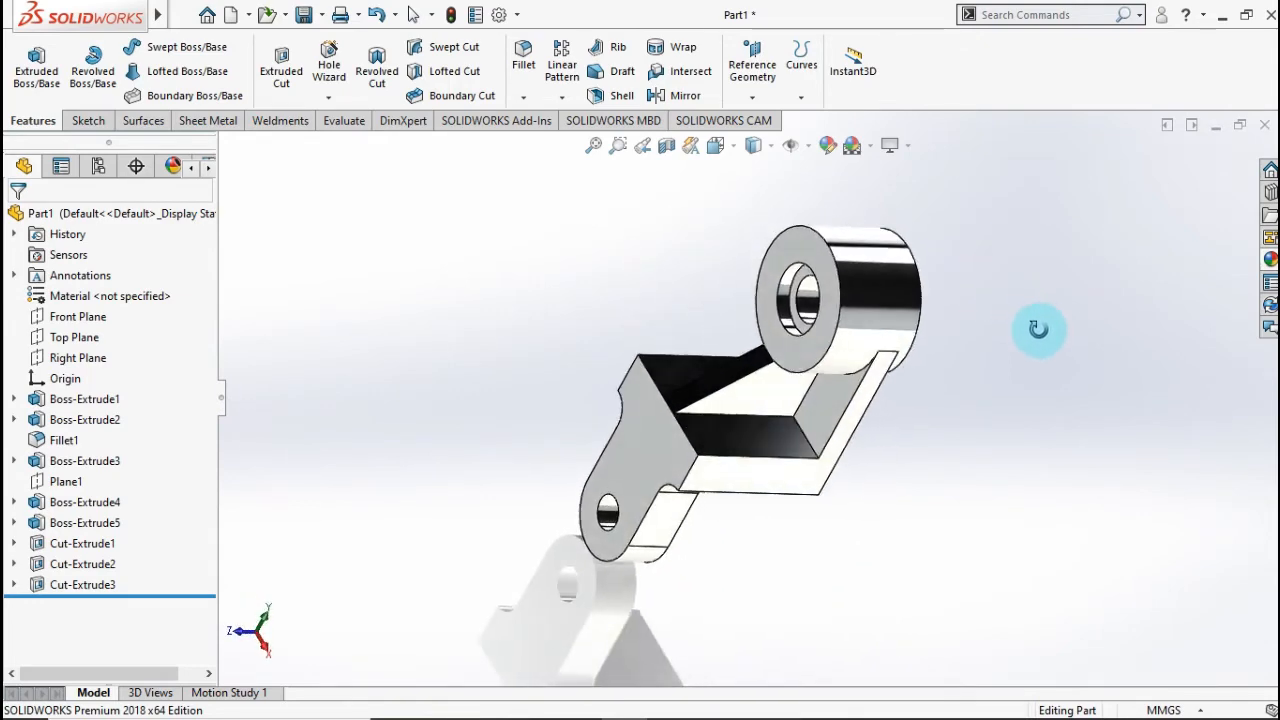
- Start a sketch on the Top Plane and draw a center rectangle about 133 mm high, centred on the origin
{"action": "key", "text": "ctrl+7"}
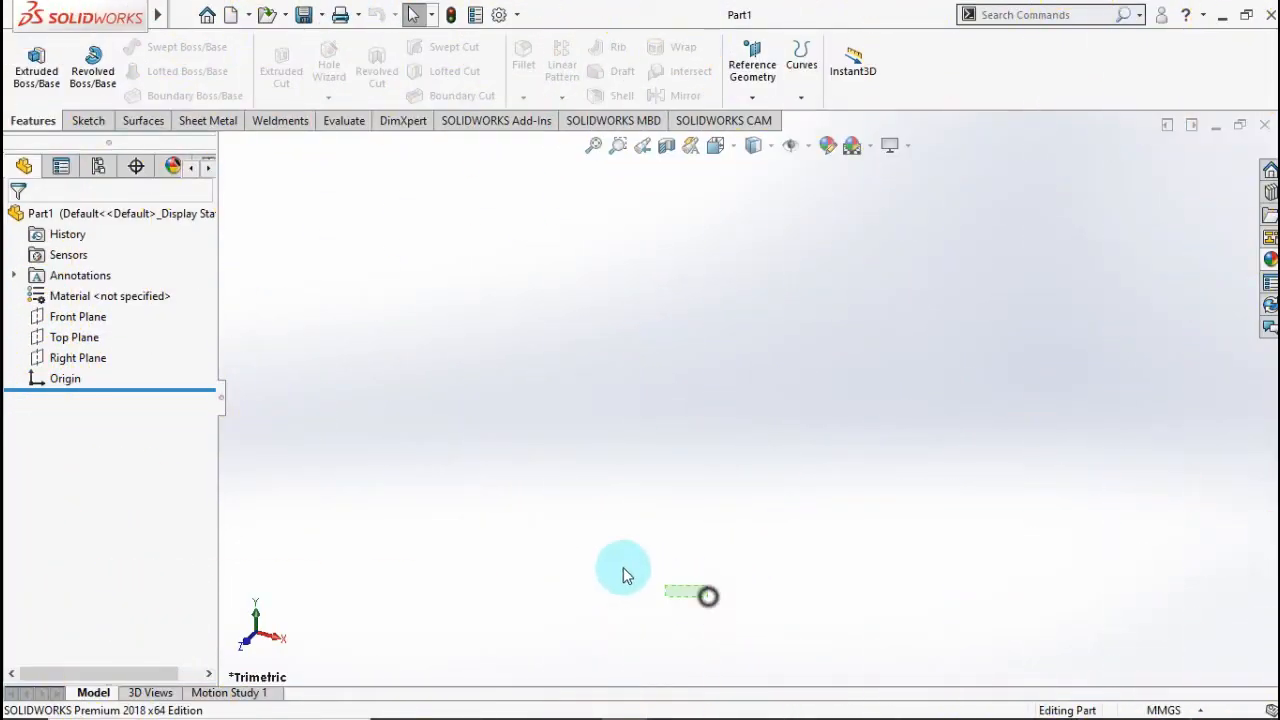
{"action": "left_click", "coordinate": [80, 337]}
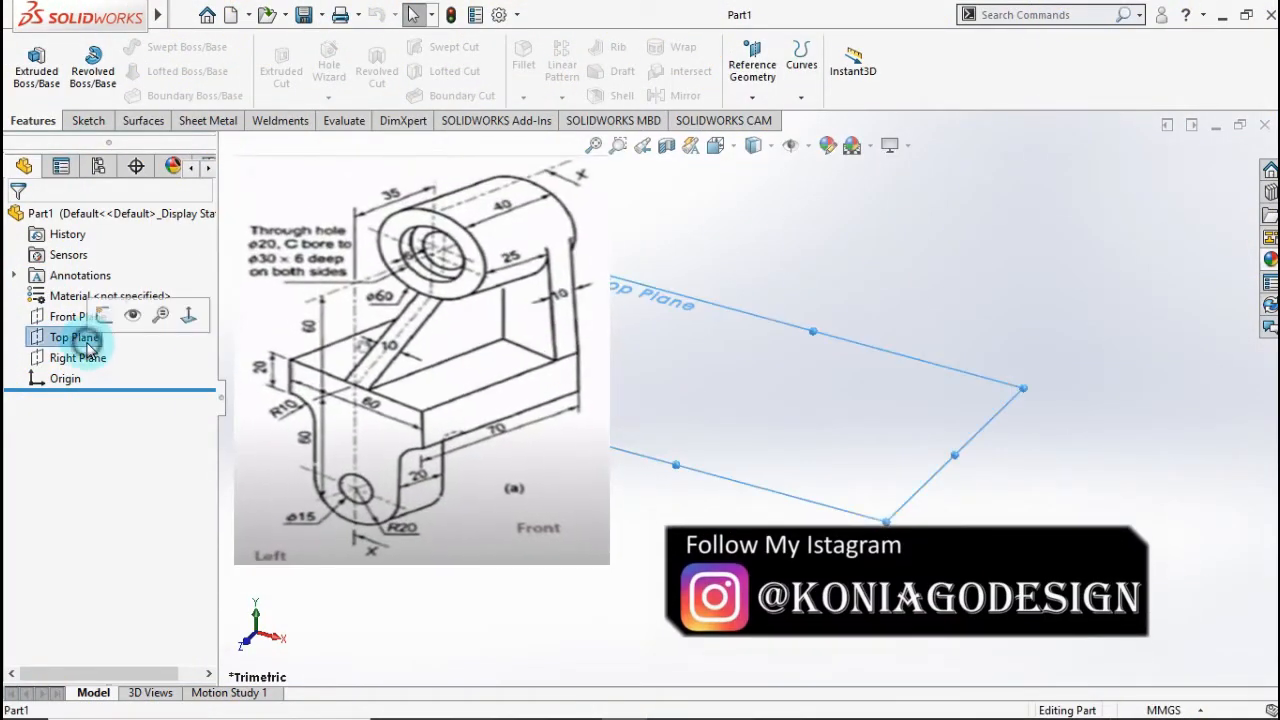
{"action": "left_click", "coordinate": [113, 314]}
{"action": "left_click", "coordinate": [126, 71]}
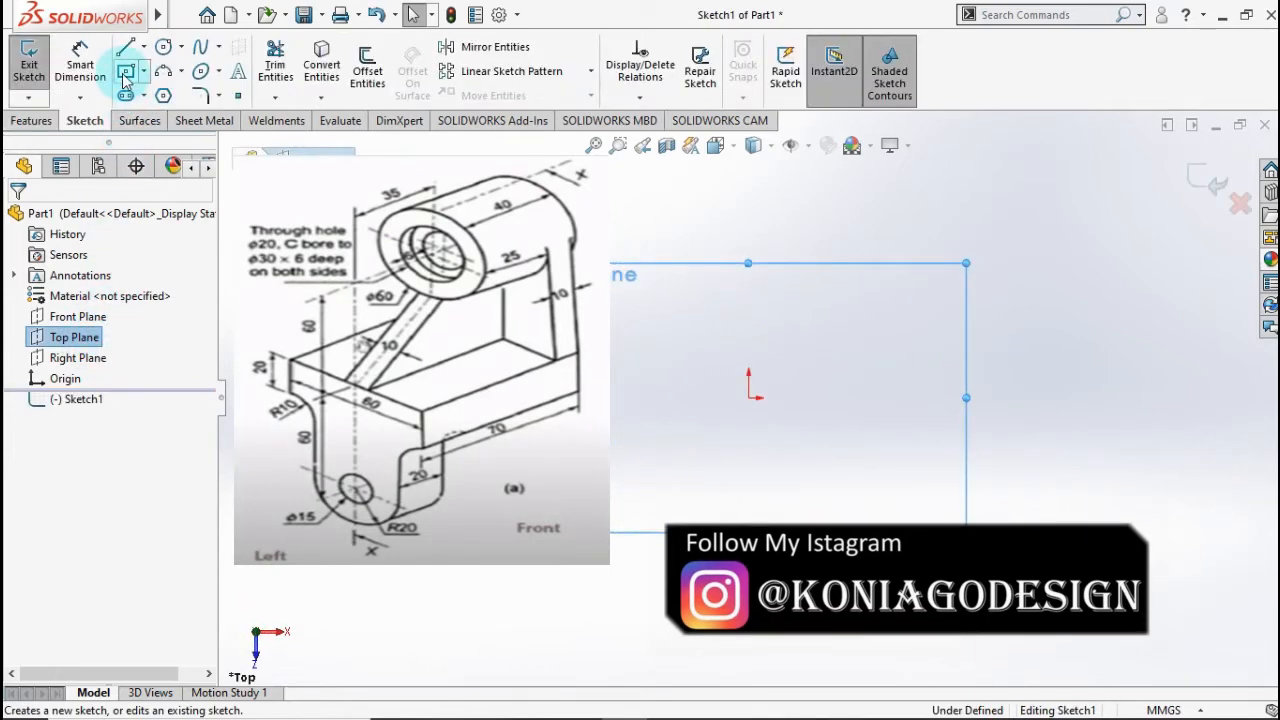
{"action": "left_click", "coordinate": [748, 397]}
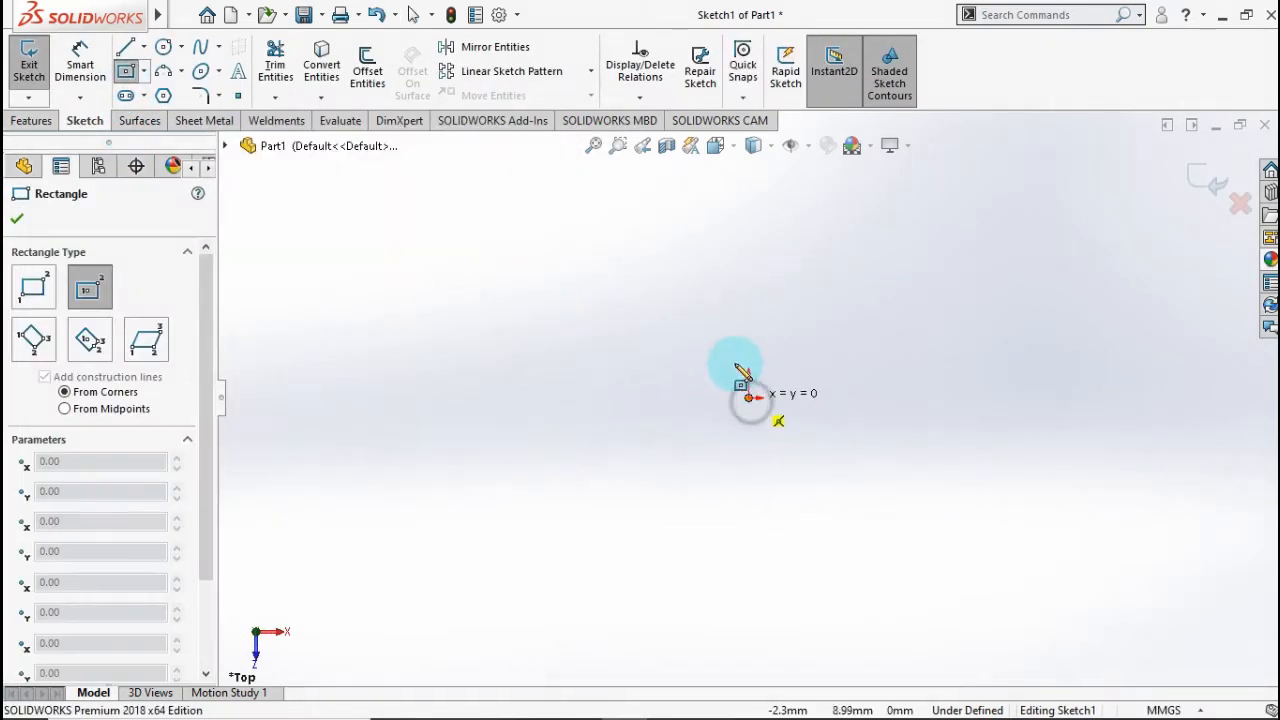
{"action": "left_click", "coordinate": [589, 237]}
- Dimension the rectangle's vertical side to 70 mm and its horizontal side to 60 mm
{"action": "left_click", "coordinate": [80, 62]}
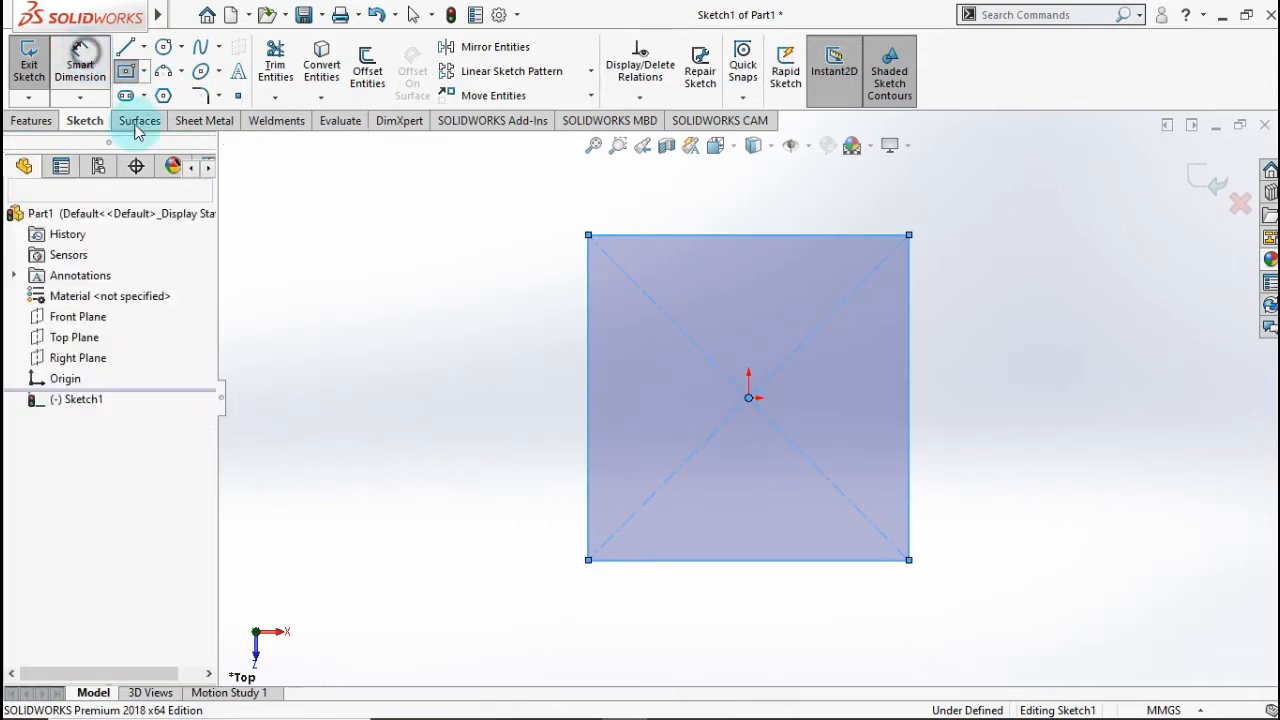
{"action": "left_click", "coordinate": [557, 399]}
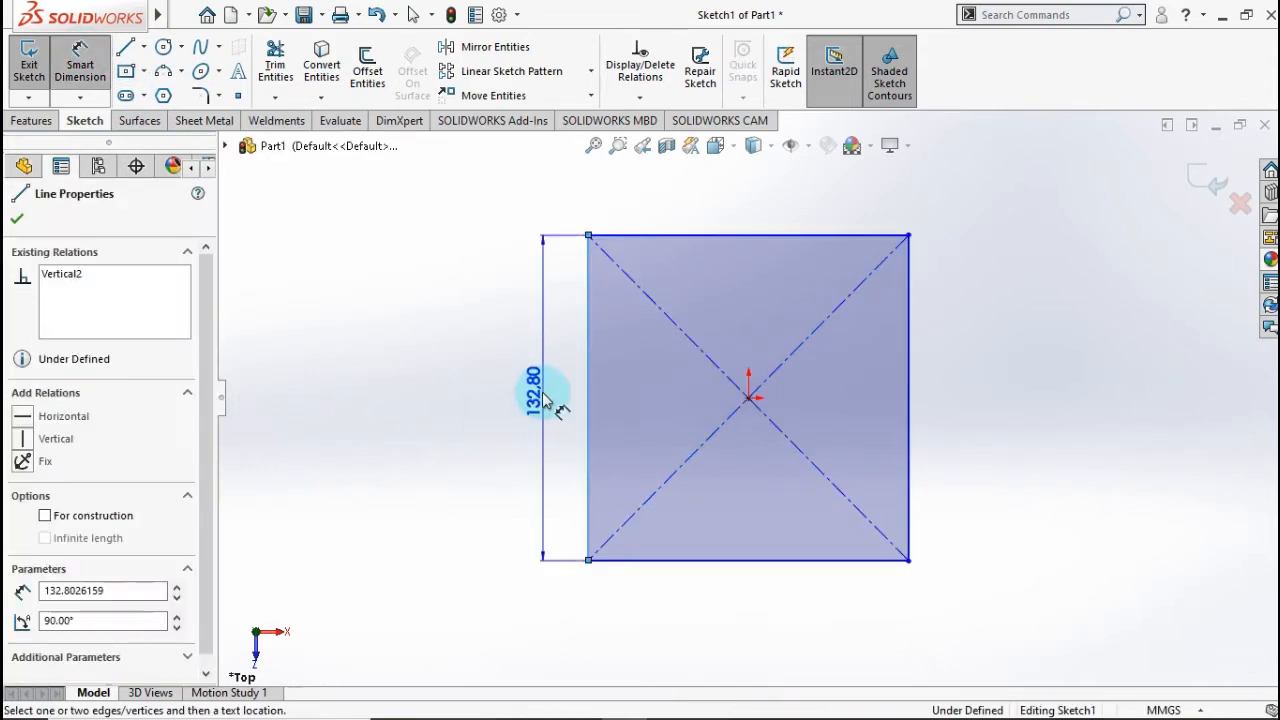
{"action": "left_click", "coordinate": [547, 400]}
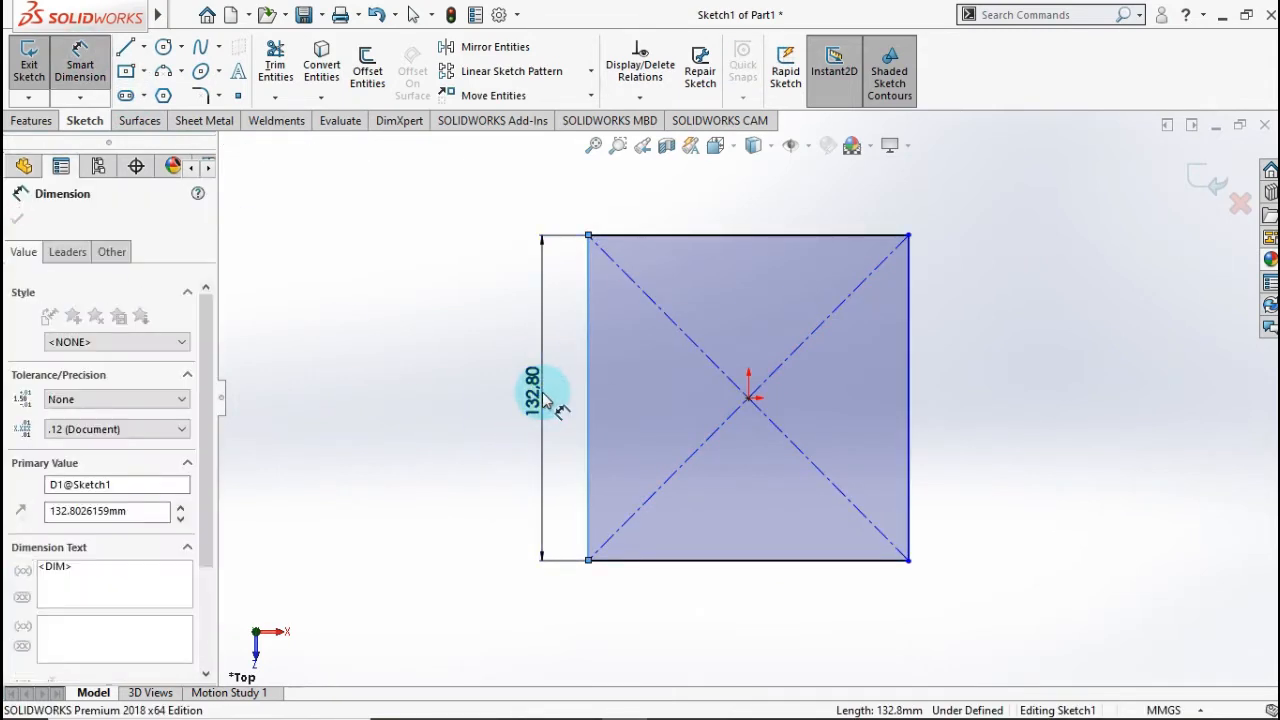
{"action": "type", "text": "70"}
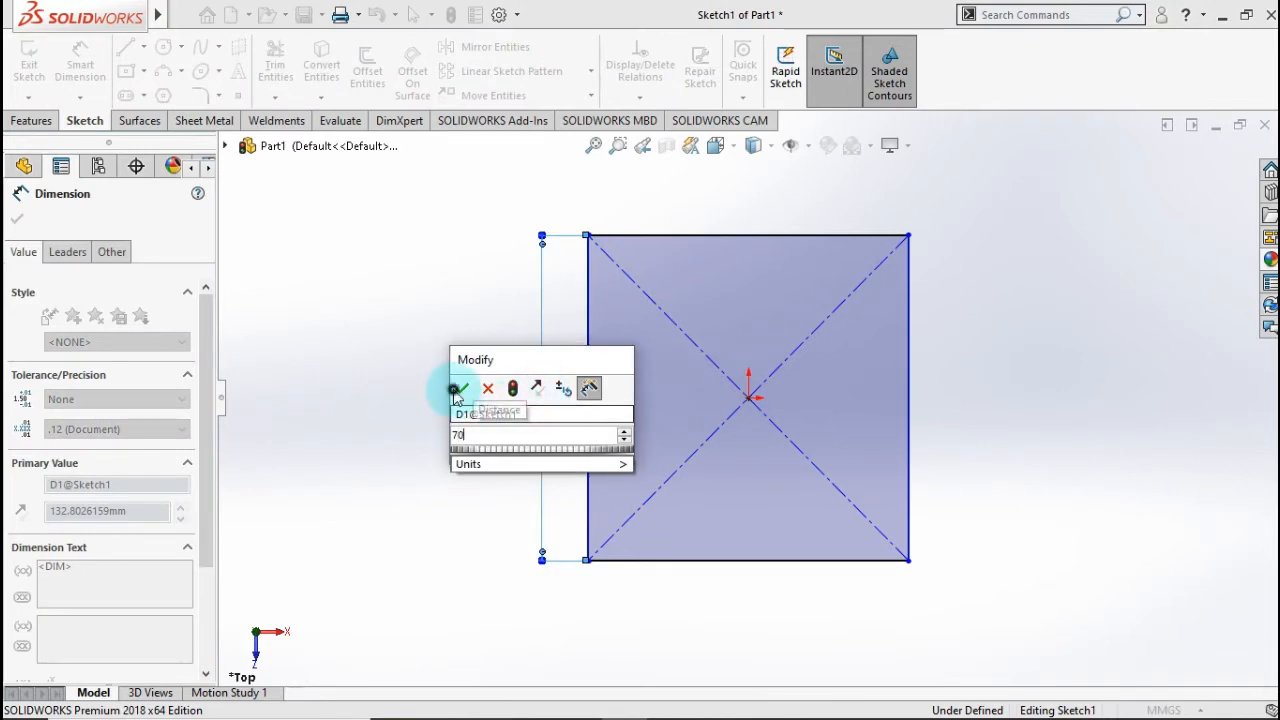
{"action": "left_click", "coordinate": [460, 389]}
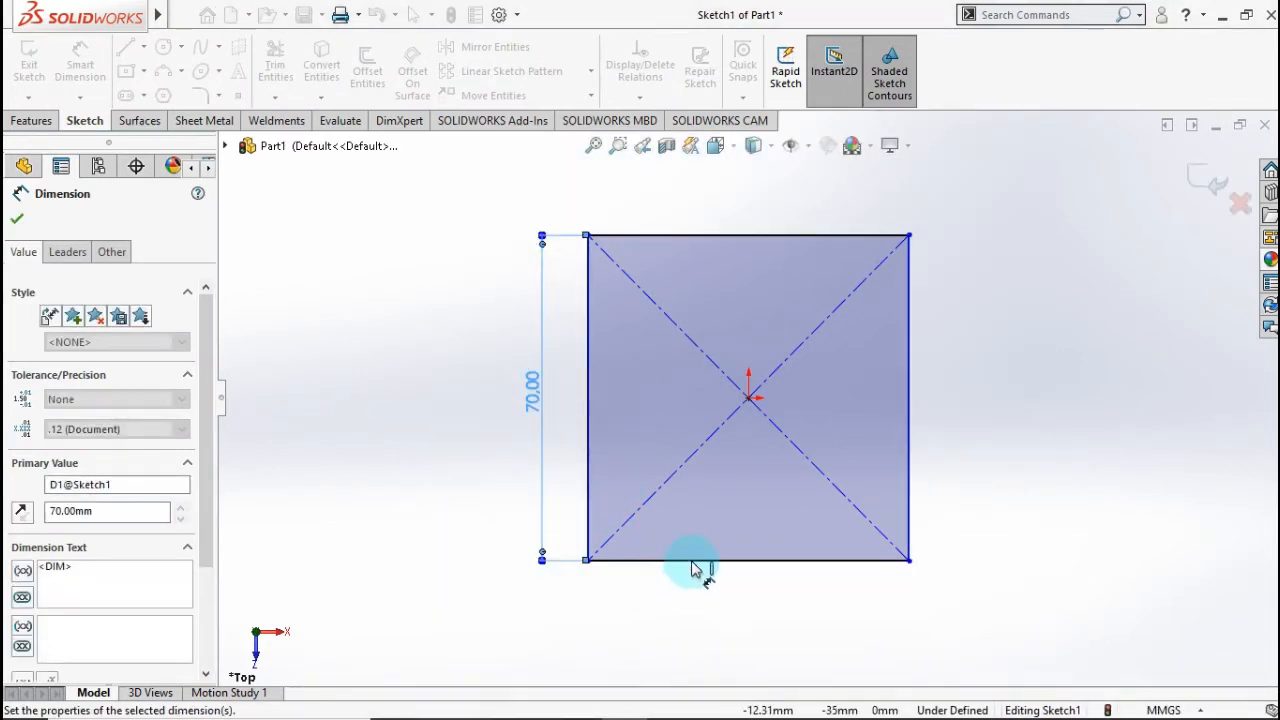
{"action": "left_click", "coordinate": [693, 561]}
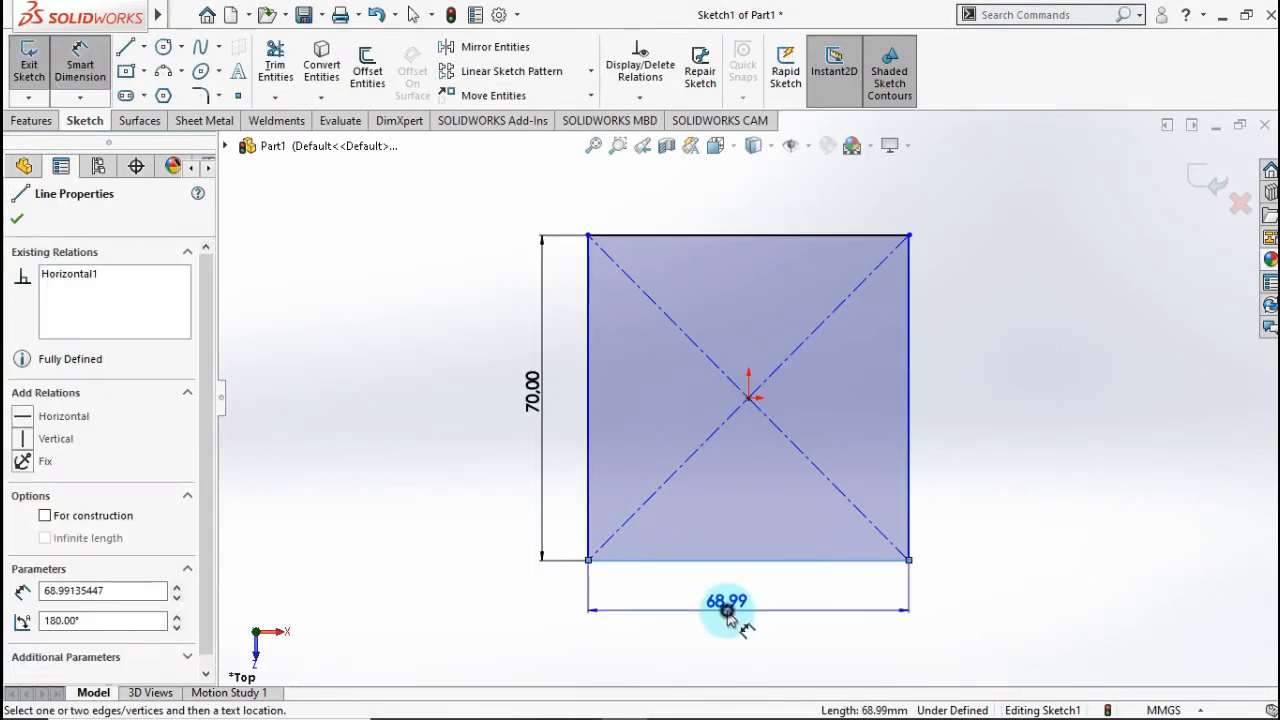
{"action": "left_click", "coordinate": [728, 616]}
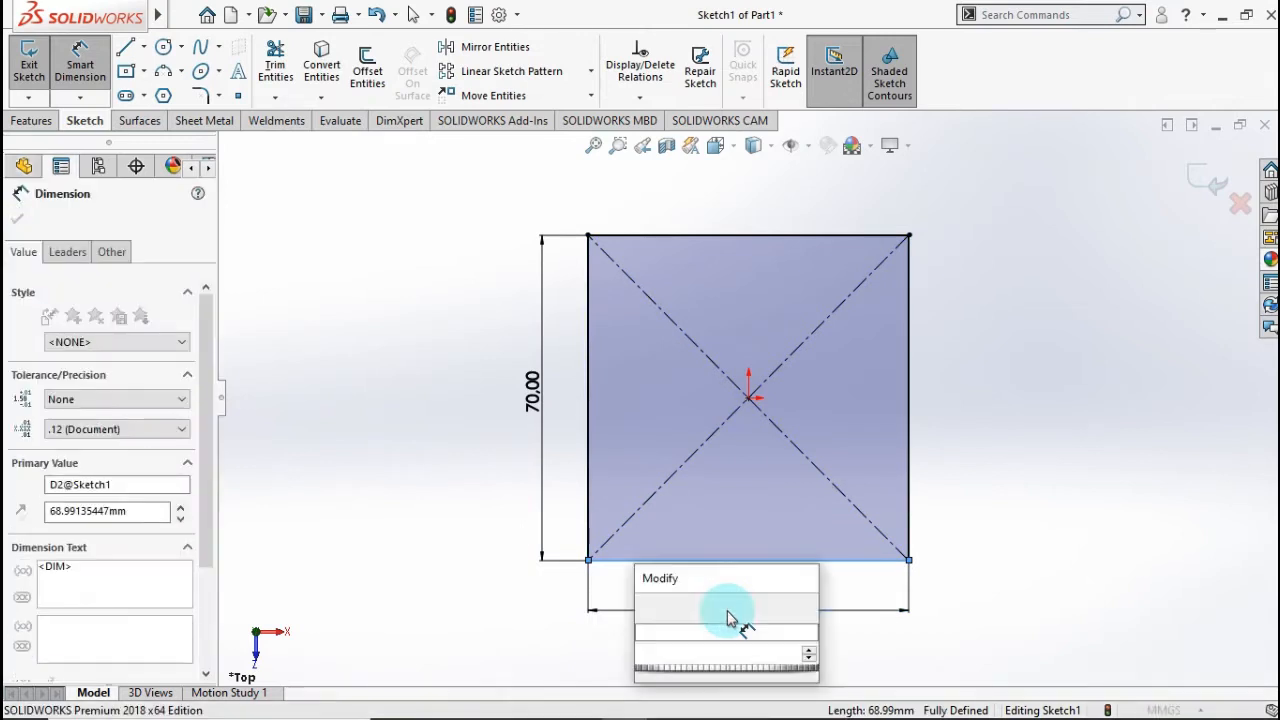
{"action": "left_click", "coordinate": [643, 605]}
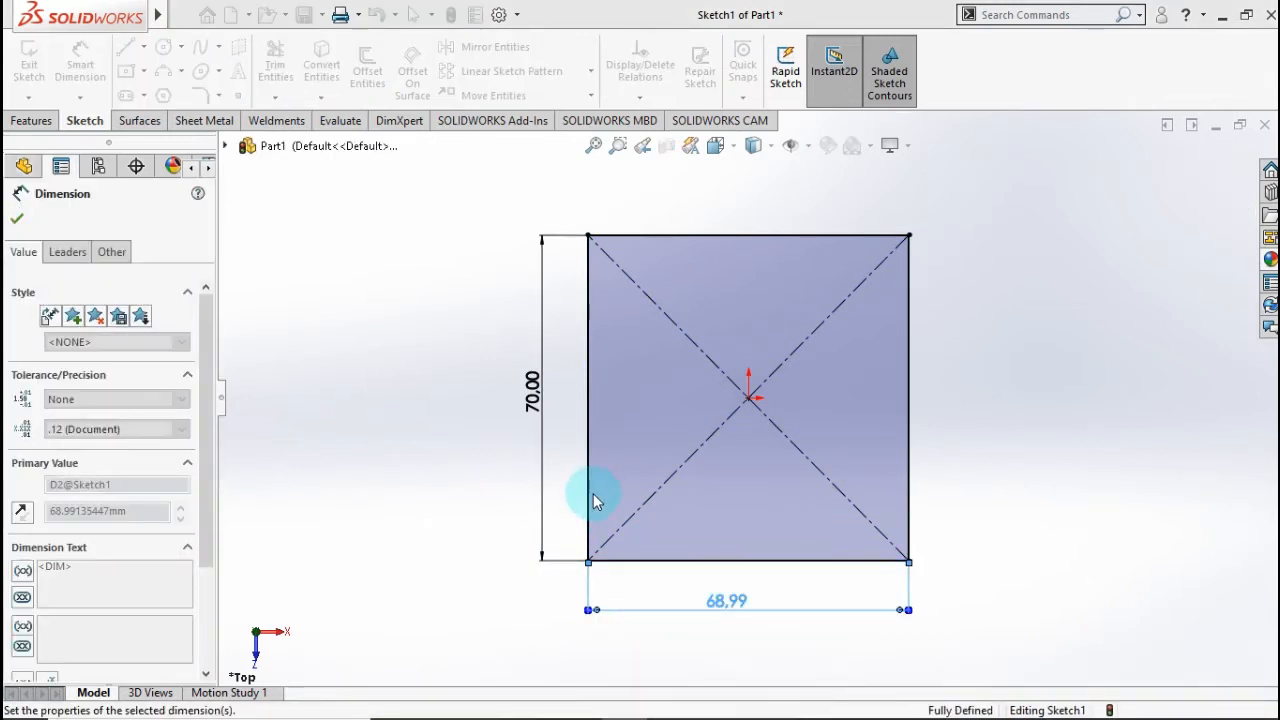
{"action": "left_click", "coordinate": [18, 221]}
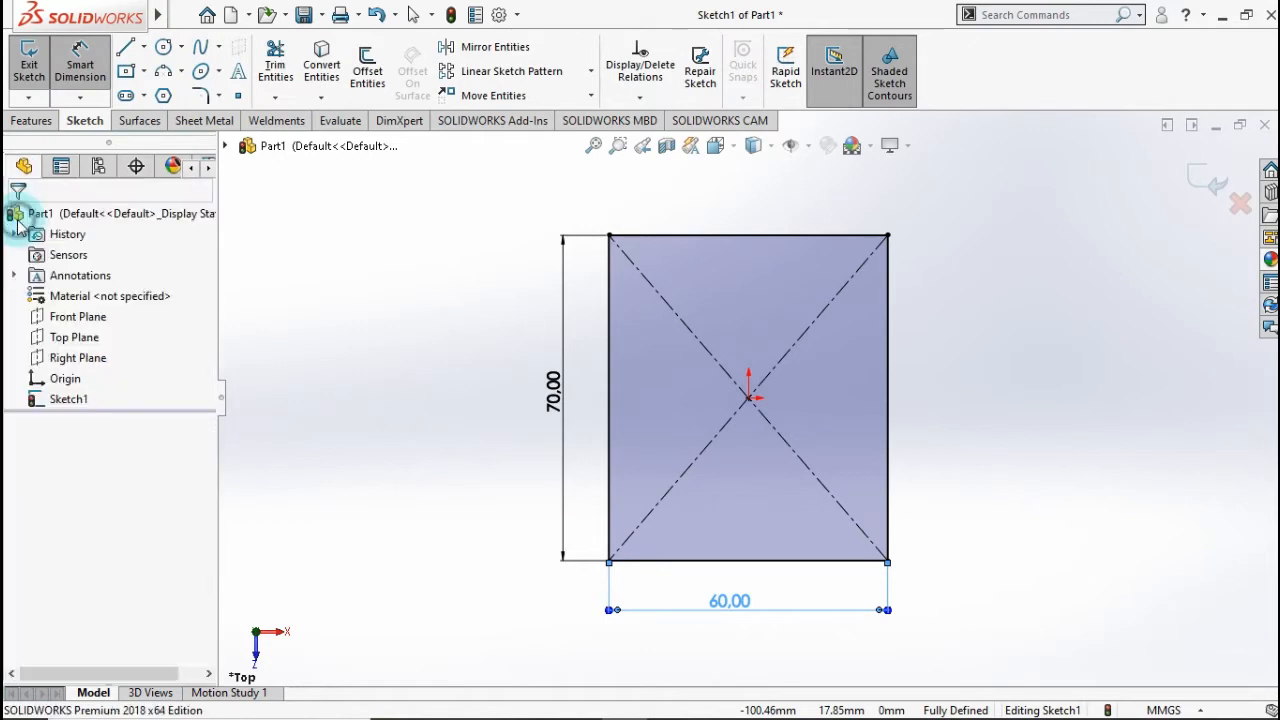
- Extrude the rectangle as a blind boss 20 mm deep to form the base block
{"action": "left_click", "coordinate": [32, 121]}
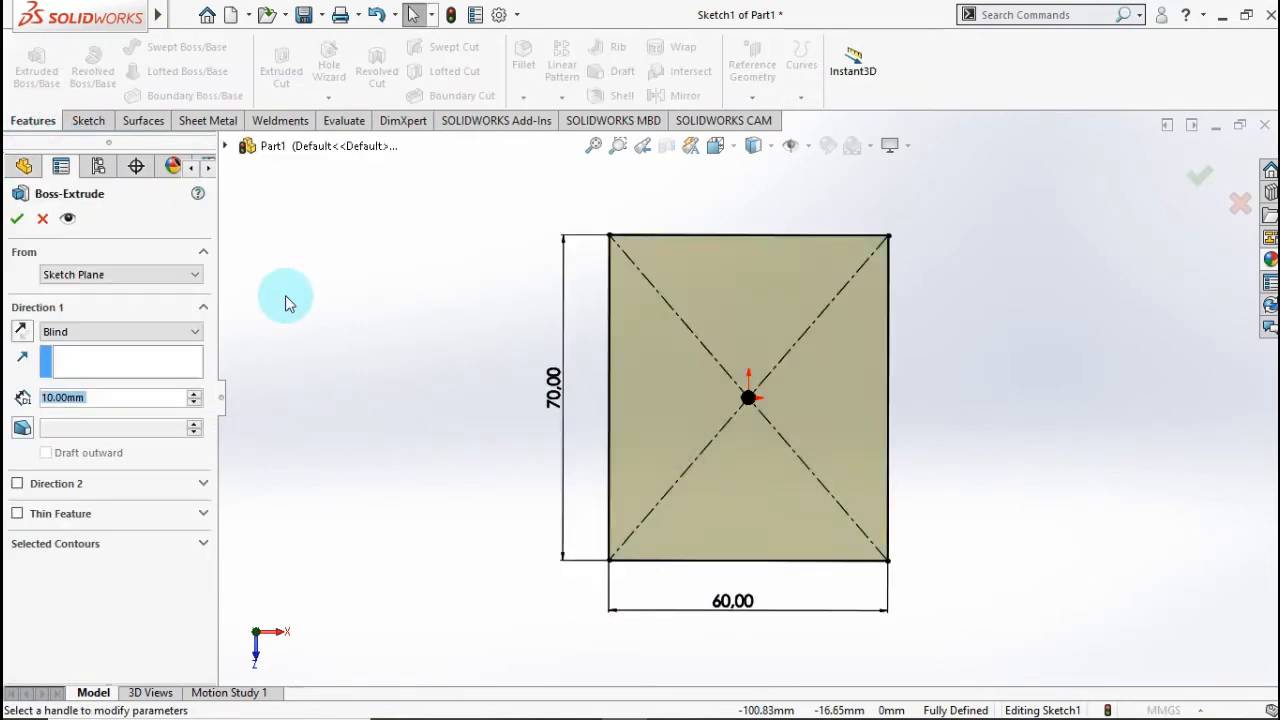
{"action": "type", "text": "20"}
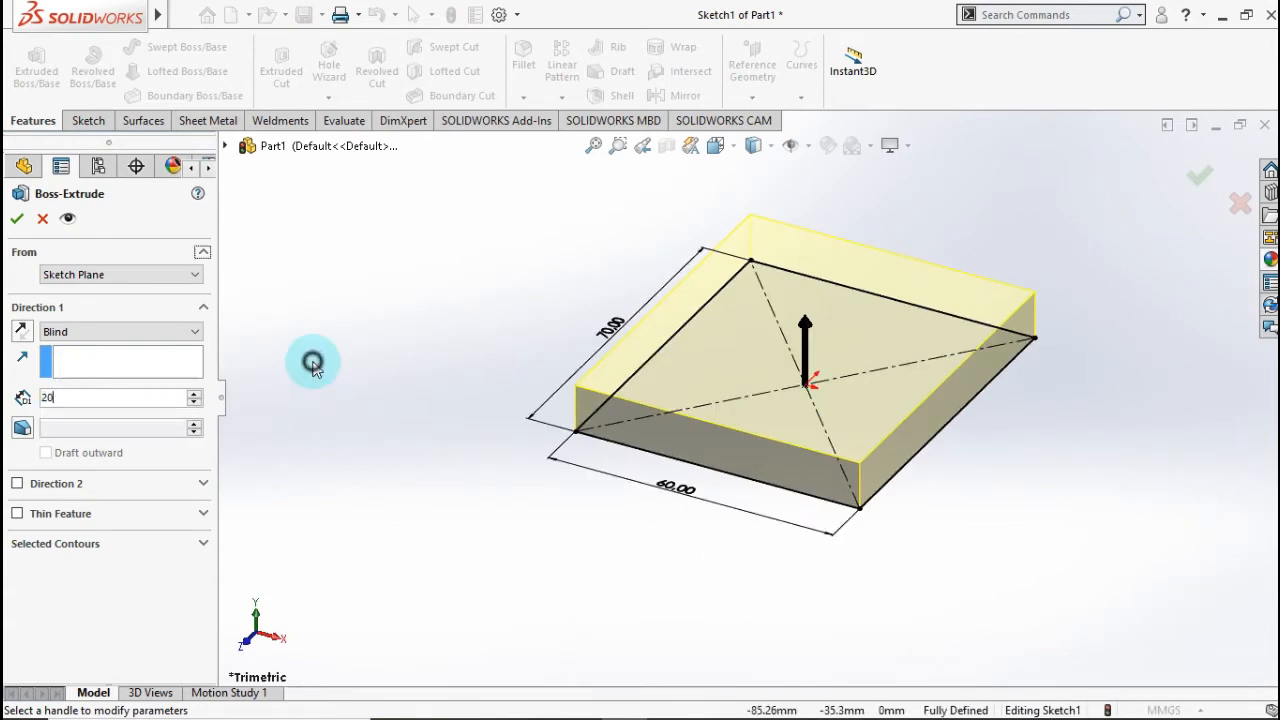
{"action": "key", "text": "Return"}
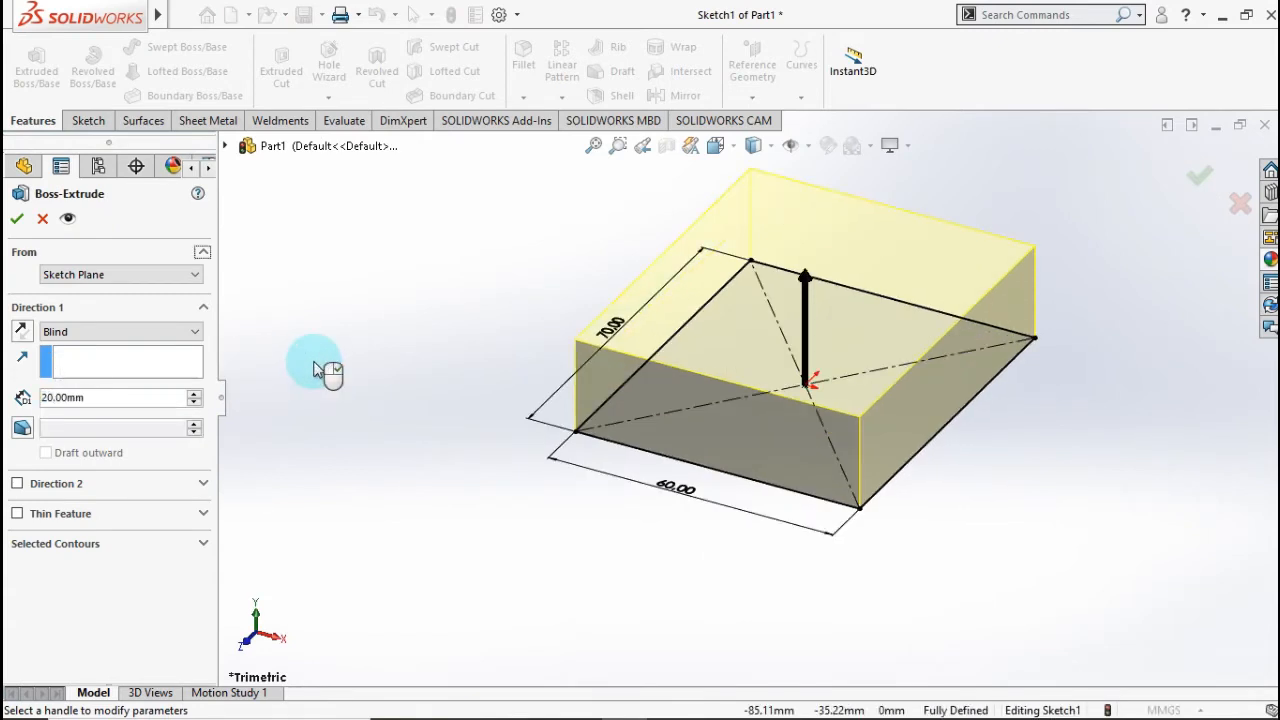
{"action": "left_click", "coordinate": [16, 218]}
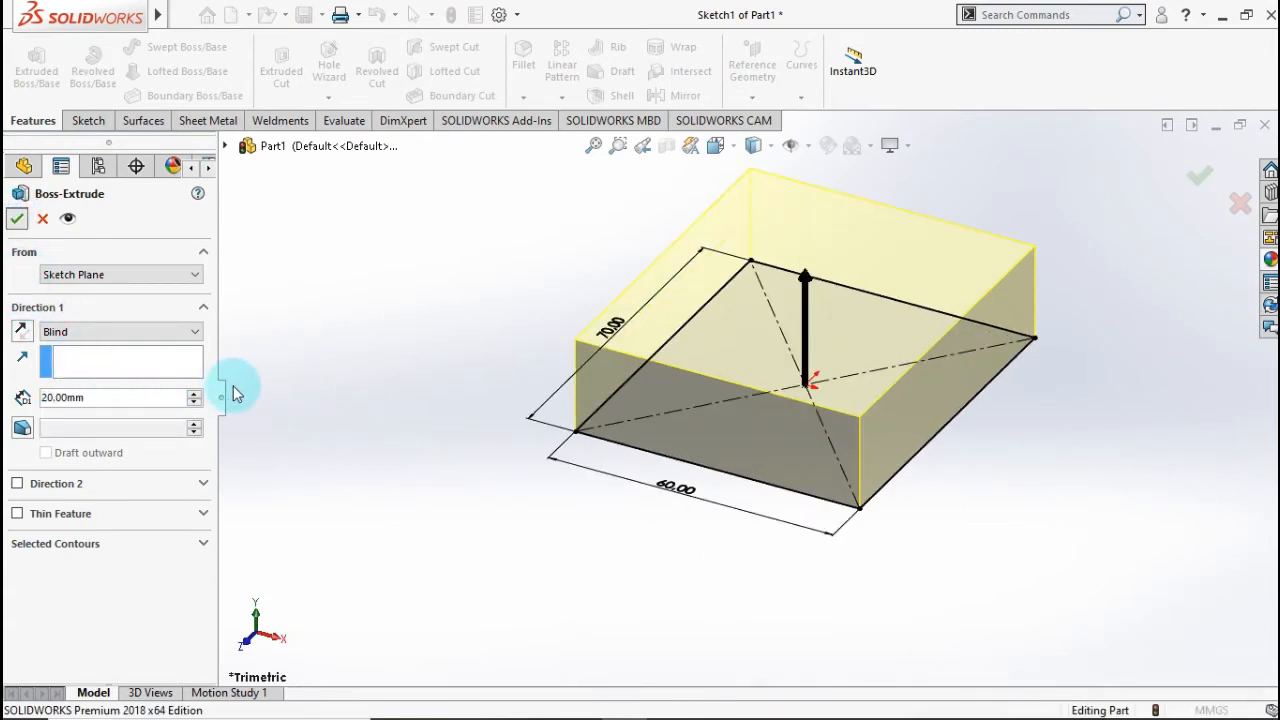
{"action": "left_click", "coordinate": [343, 423]}
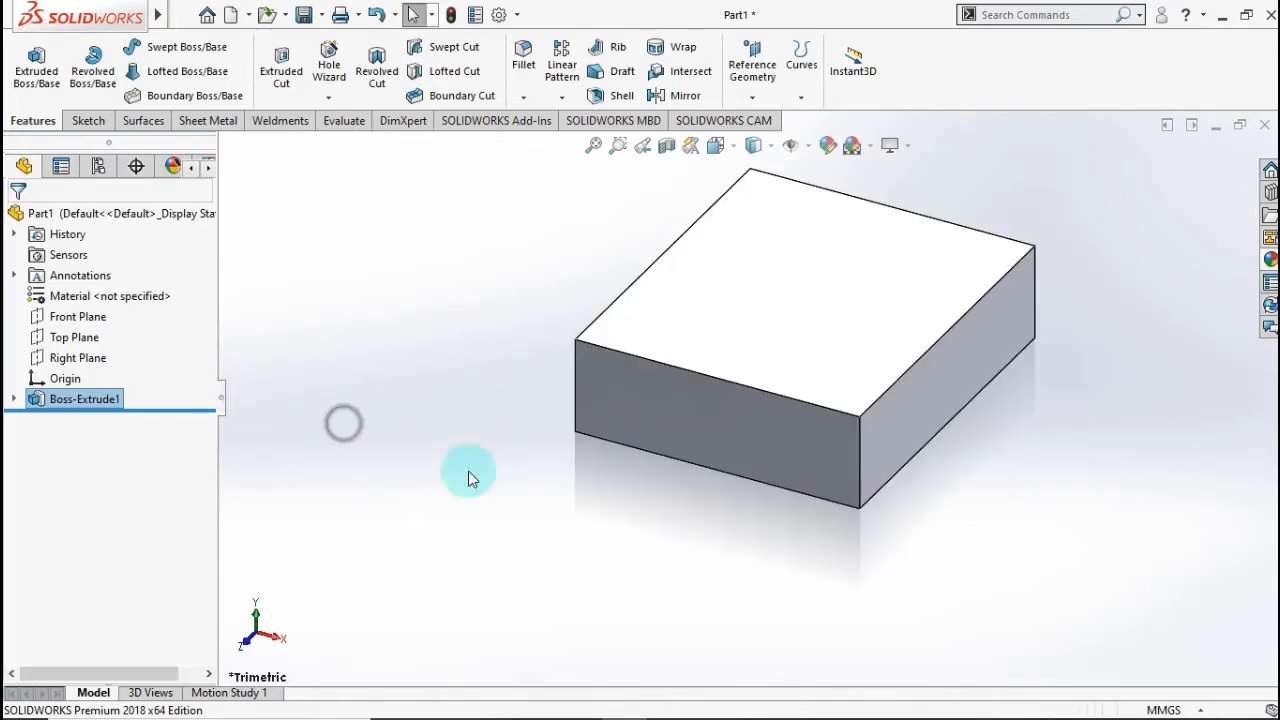
- Sketch on the block's 60 mm wide front face a vertical centerline from the upper edge's midpoint to about 29 mm below the origin
{"action": "left_click", "coordinate": [647, 430]}
{"action": "left_click", "coordinate": [731, 372]}
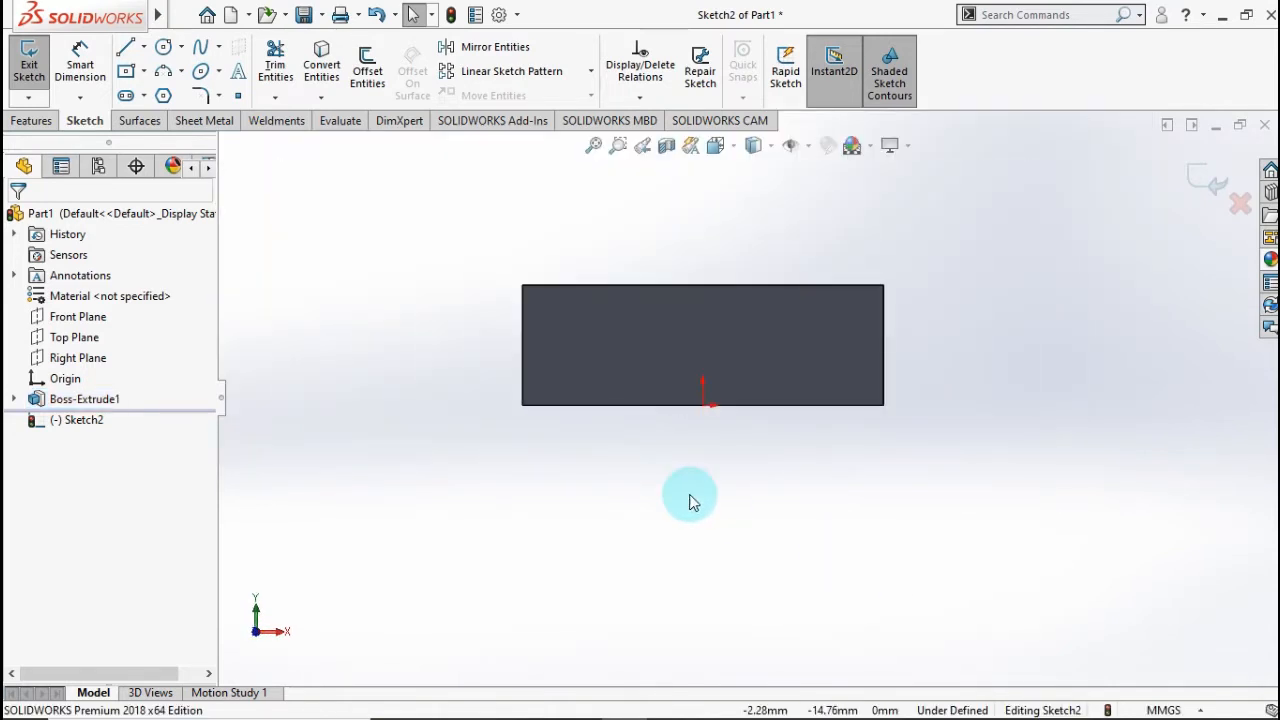
{"action": "left_click", "coordinate": [143, 47]}
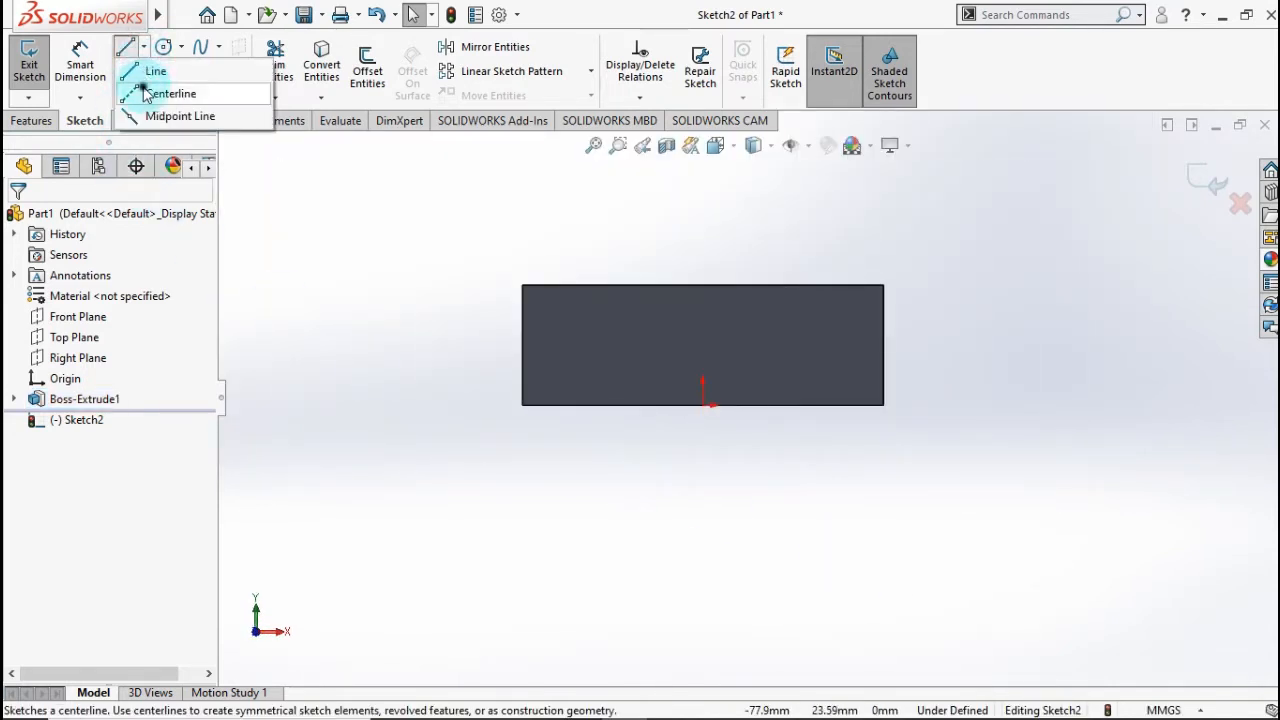
{"action": "left_click", "coordinate": [171, 91]}
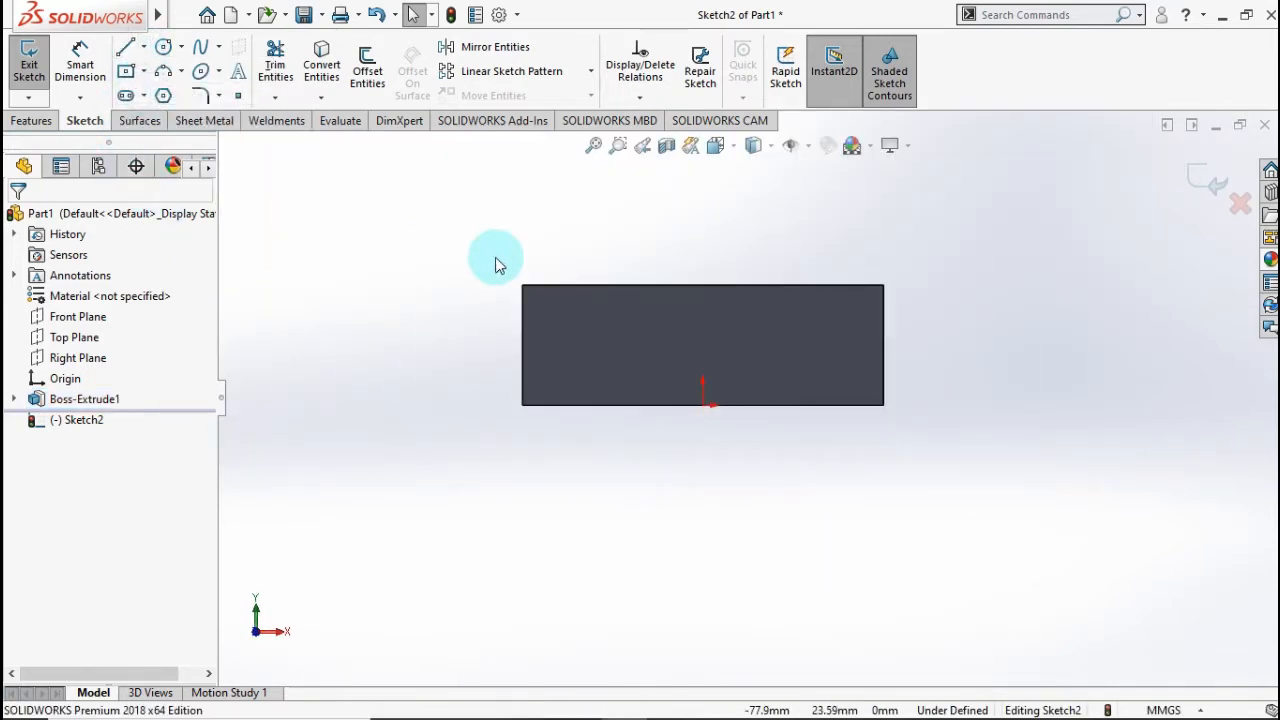
{"action": "left_click", "coordinate": [702, 285]}
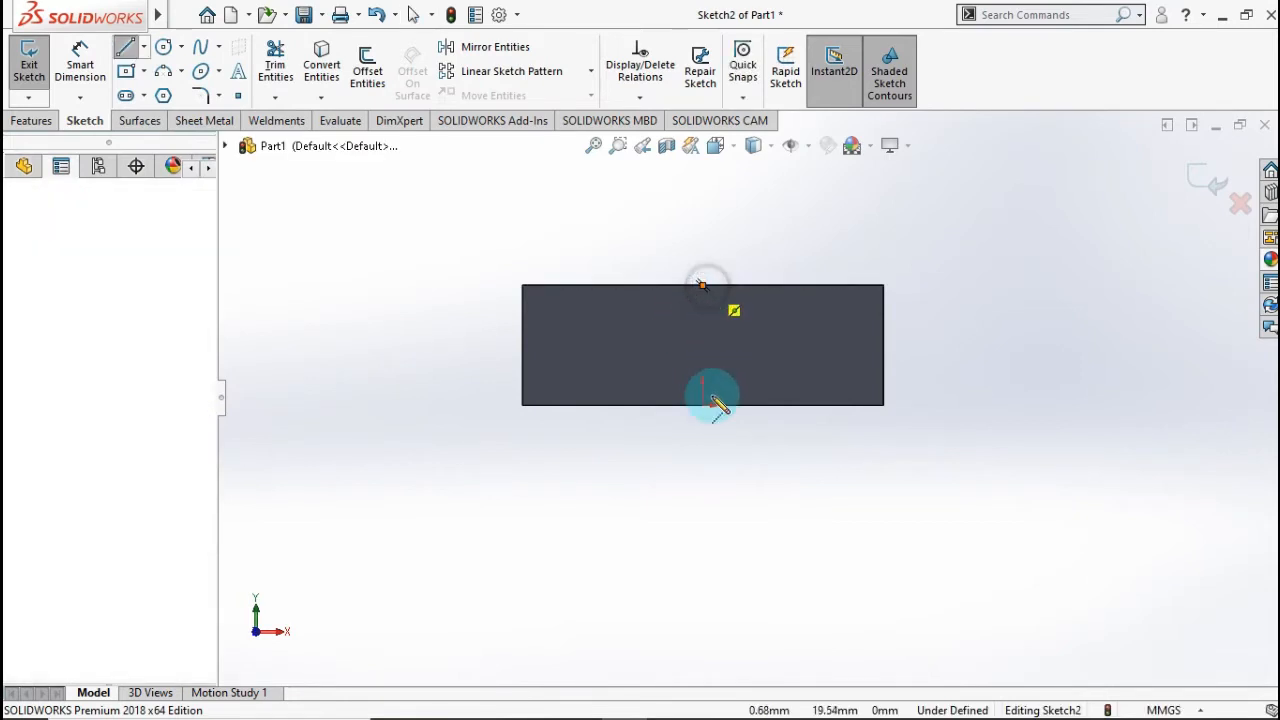
{"action": "double_click", "coordinate": [703, 578]}
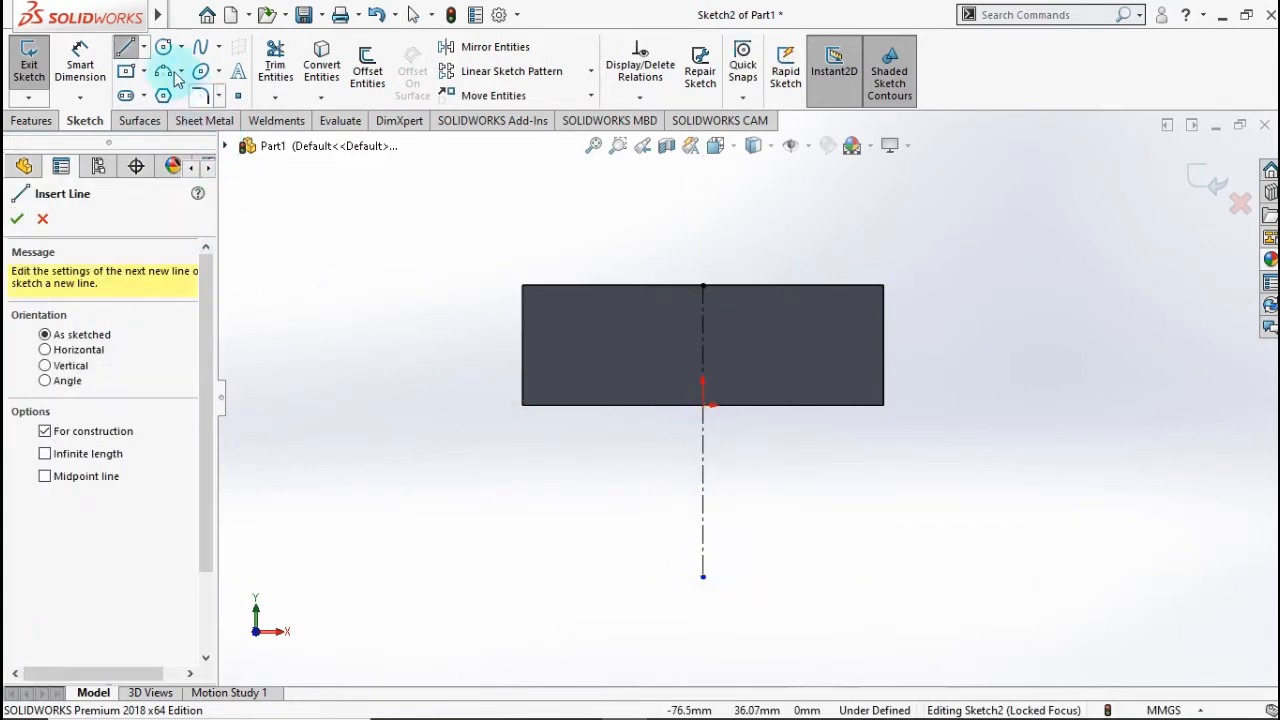
- Draw a circle about 30 mm in diameter centred on the lower end of the centerline
{"action": "left_click", "coordinate": [165, 46]}
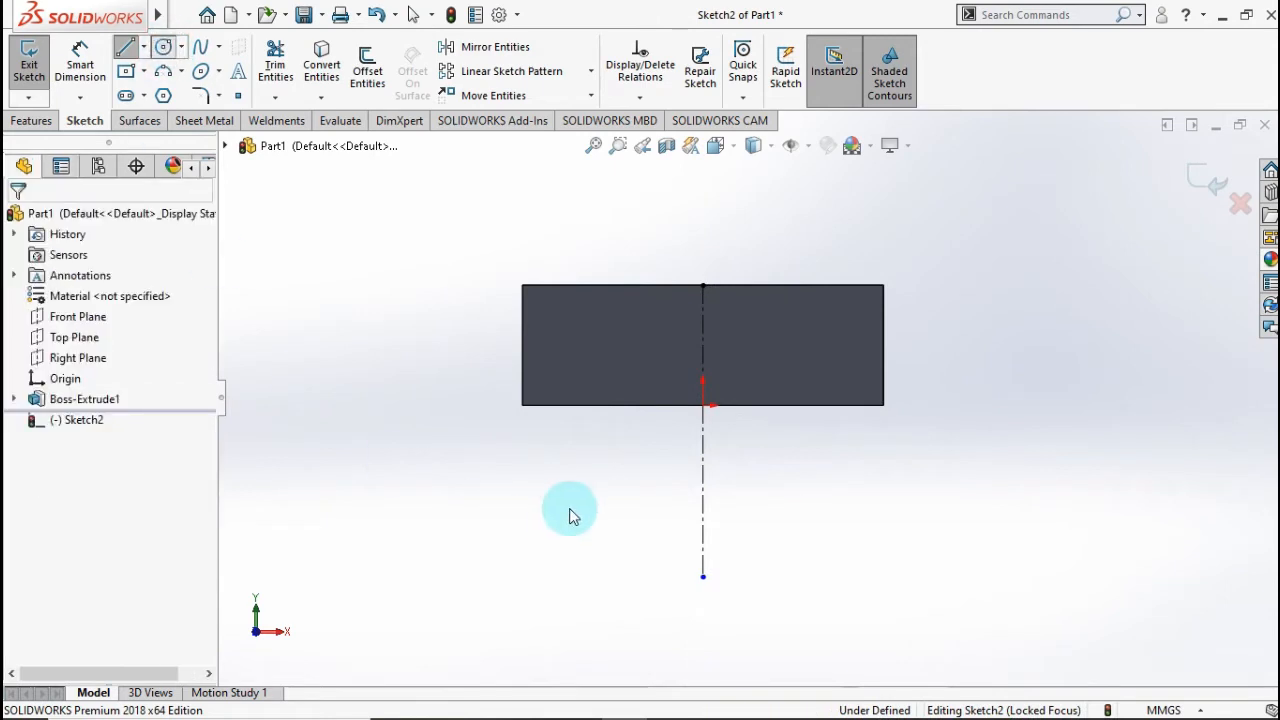
{"action": "left_click", "coordinate": [703, 577]}
{"action": "left_click", "coordinate": [789, 535]}
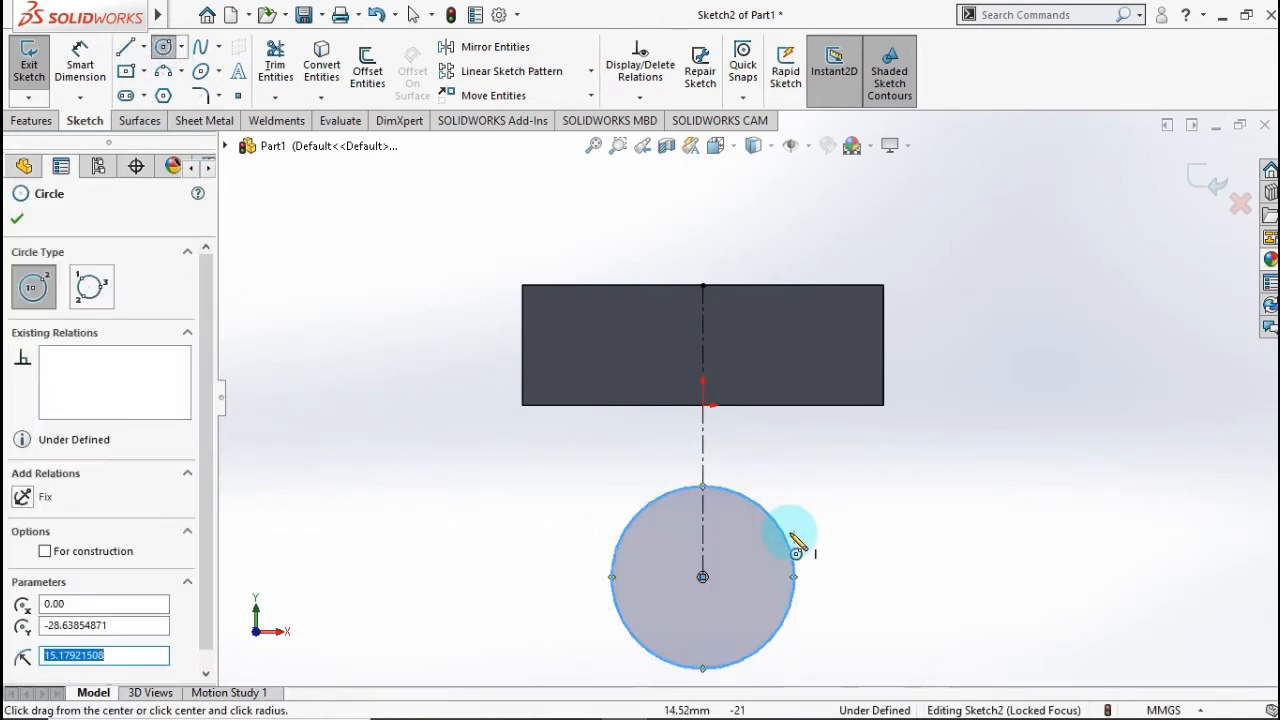
{"action": "scroll", "coordinate": [797, 548], "scroll_direction": "down", "scroll_amount": 1}
{"action": "scroll", "coordinate": [797, 548], "scroll_direction": "up", "scroll_amount": 1}
- Dimension the circle below the block to a diameter of 40 mm
{"action": "left_click", "coordinate": [80, 62]}
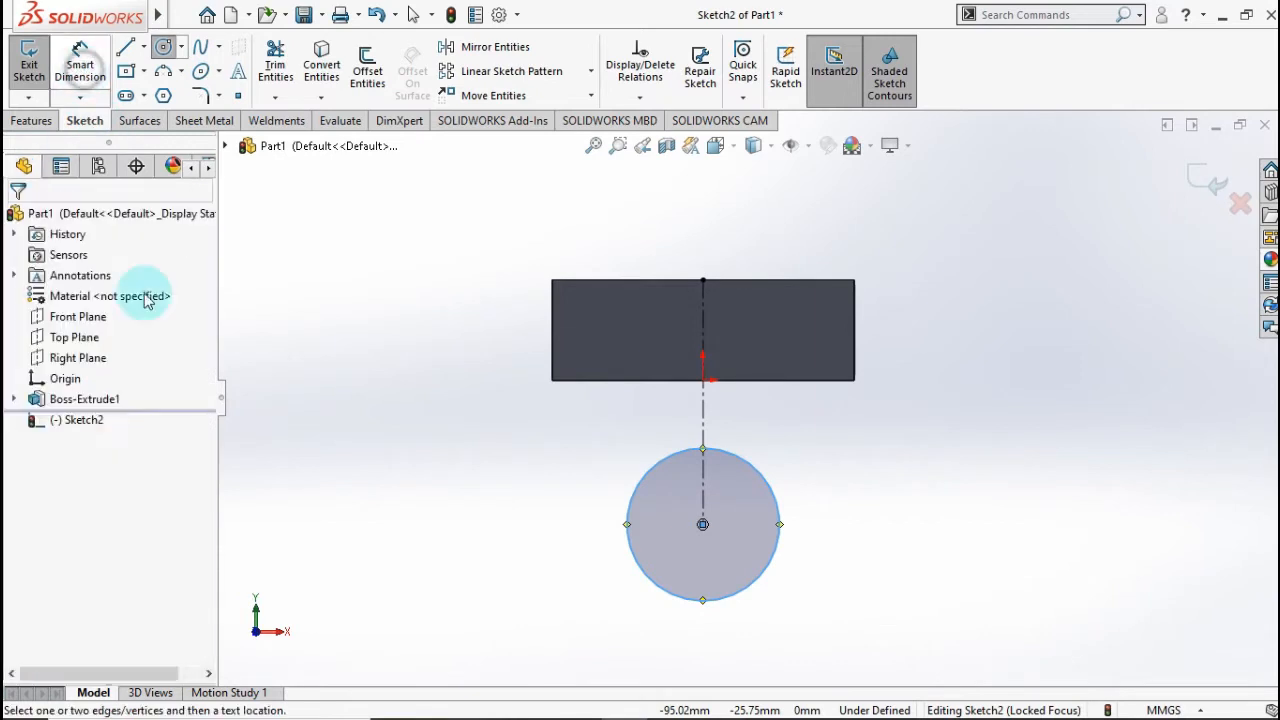
{"action": "left_click", "coordinate": [598, 549]}
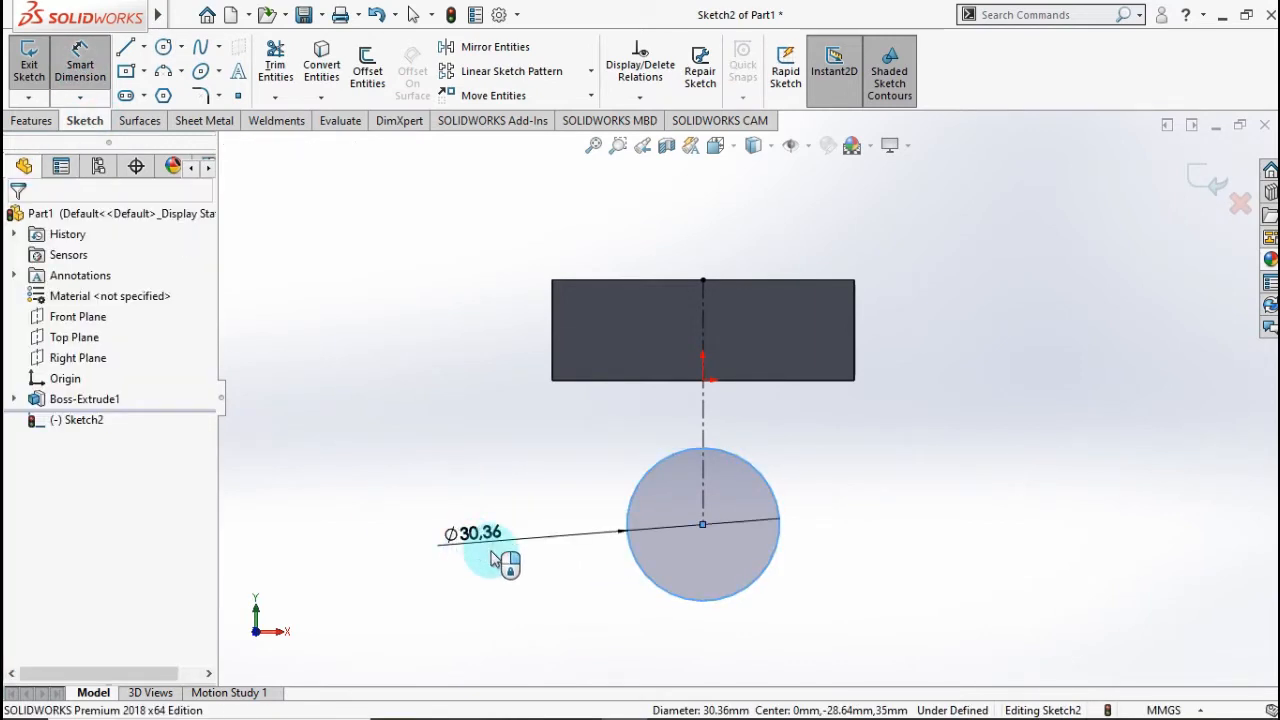
{"action": "left_click", "coordinate": [492, 560]}
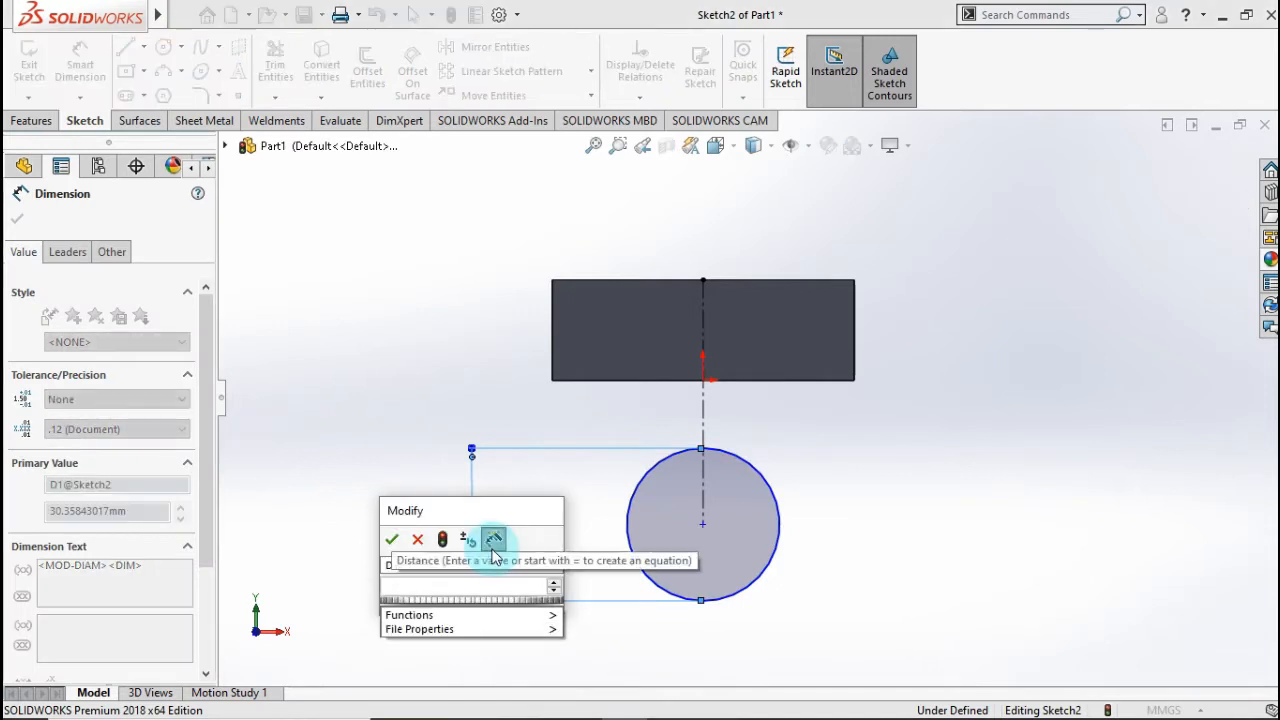
{"action": "type", "text": "4"}
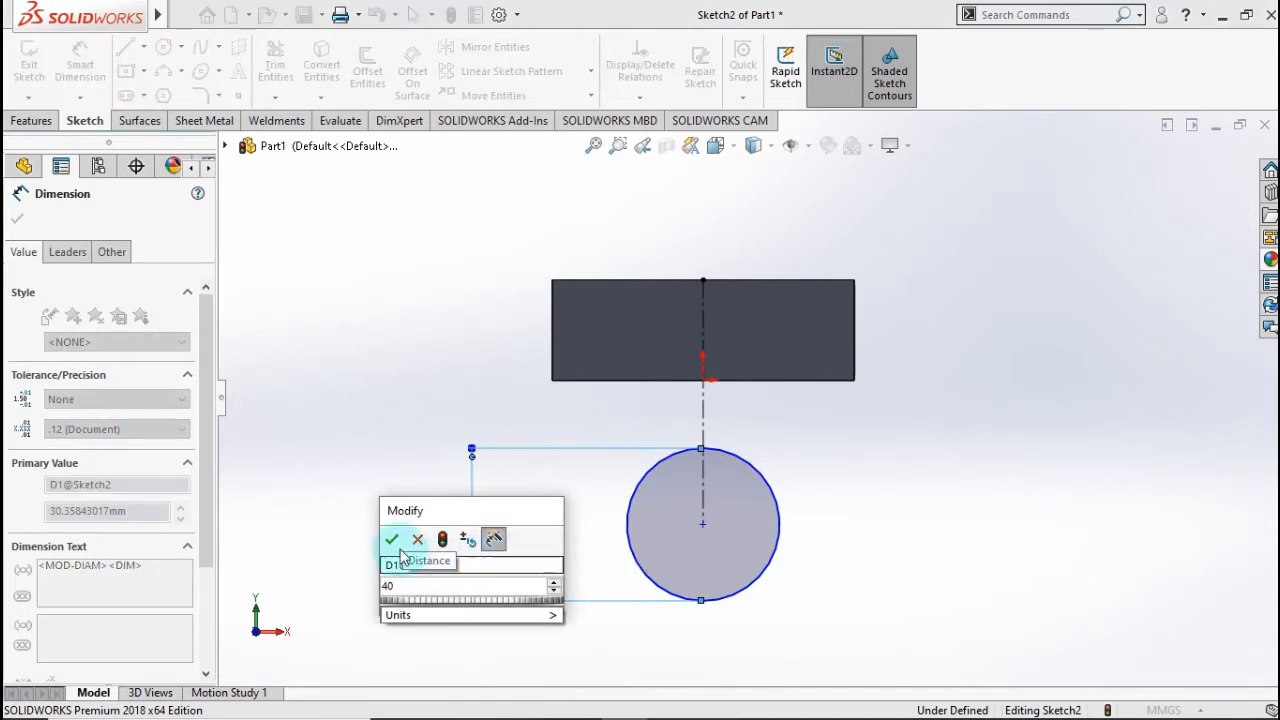
{"action": "type", "text": "0"}
{"action": "left_click", "coordinate": [392, 539]}
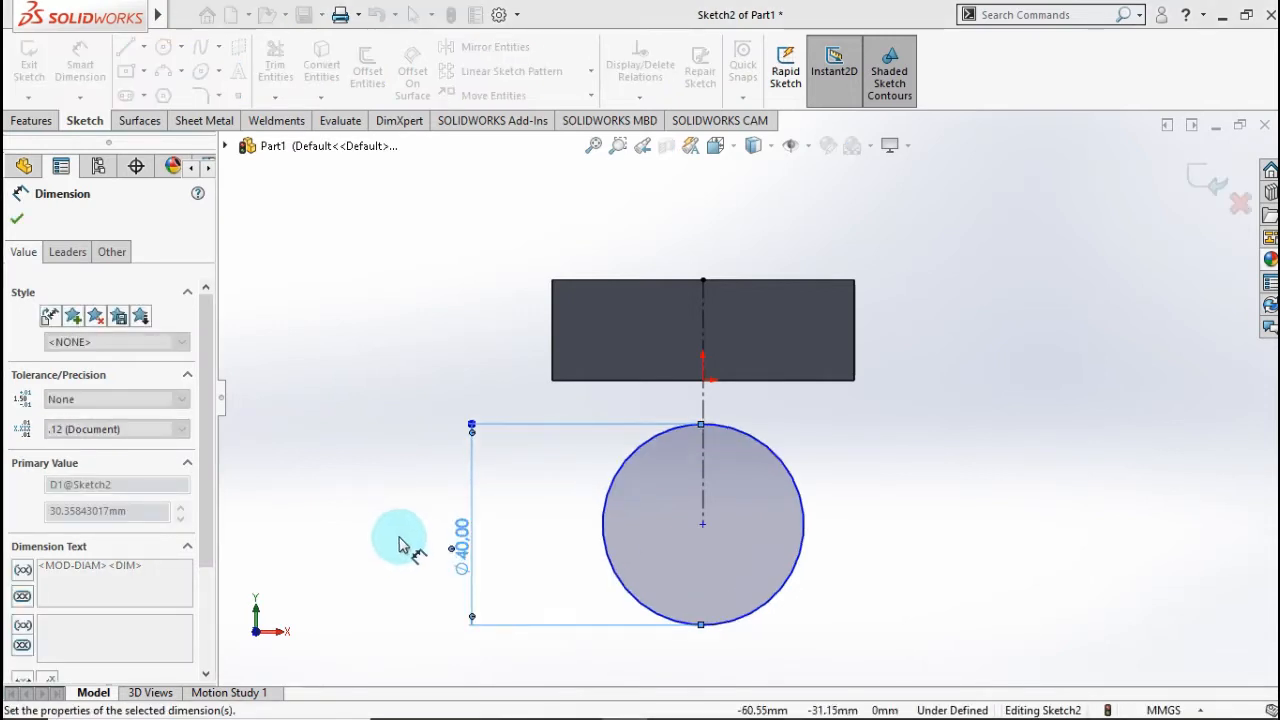
- Draw a concentric circle about 14 mm in diameter inside the 40 mm circle
{"action": "left_click", "coordinate": [703, 527]}
{"action": "left_click", "coordinate": [571, 486]}
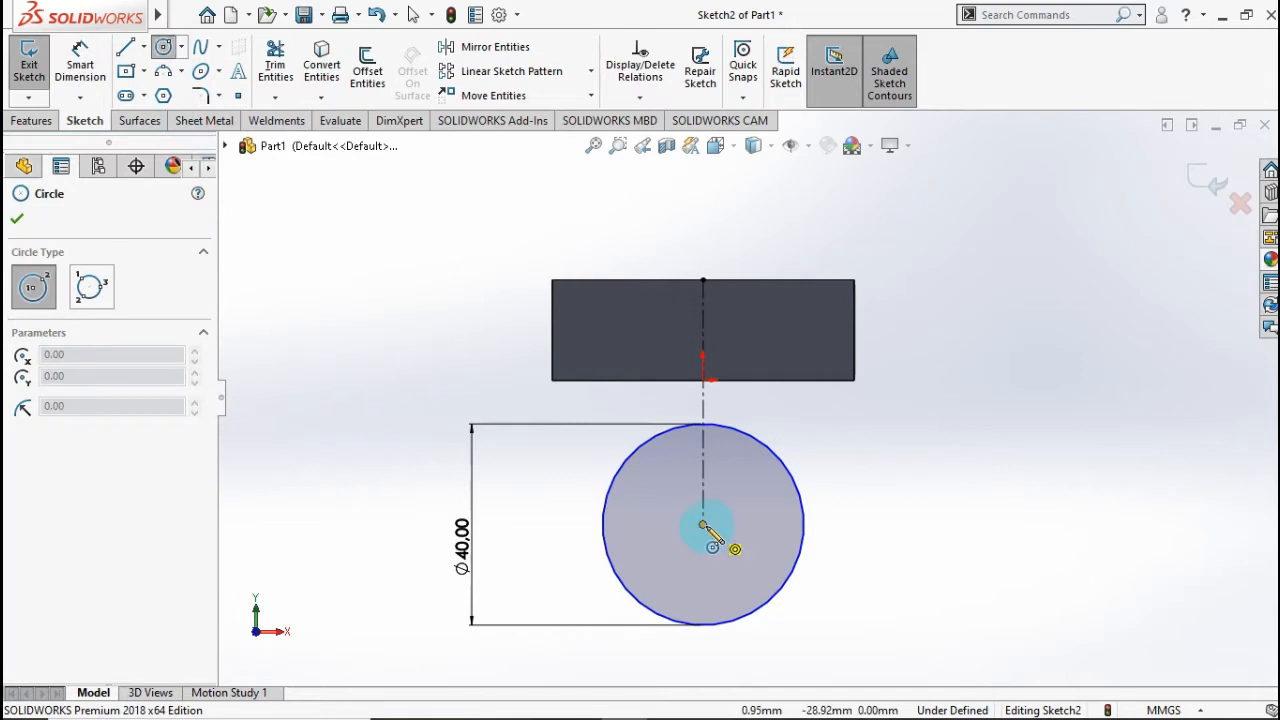
{"action": "left_click", "coordinate": [738, 518]}
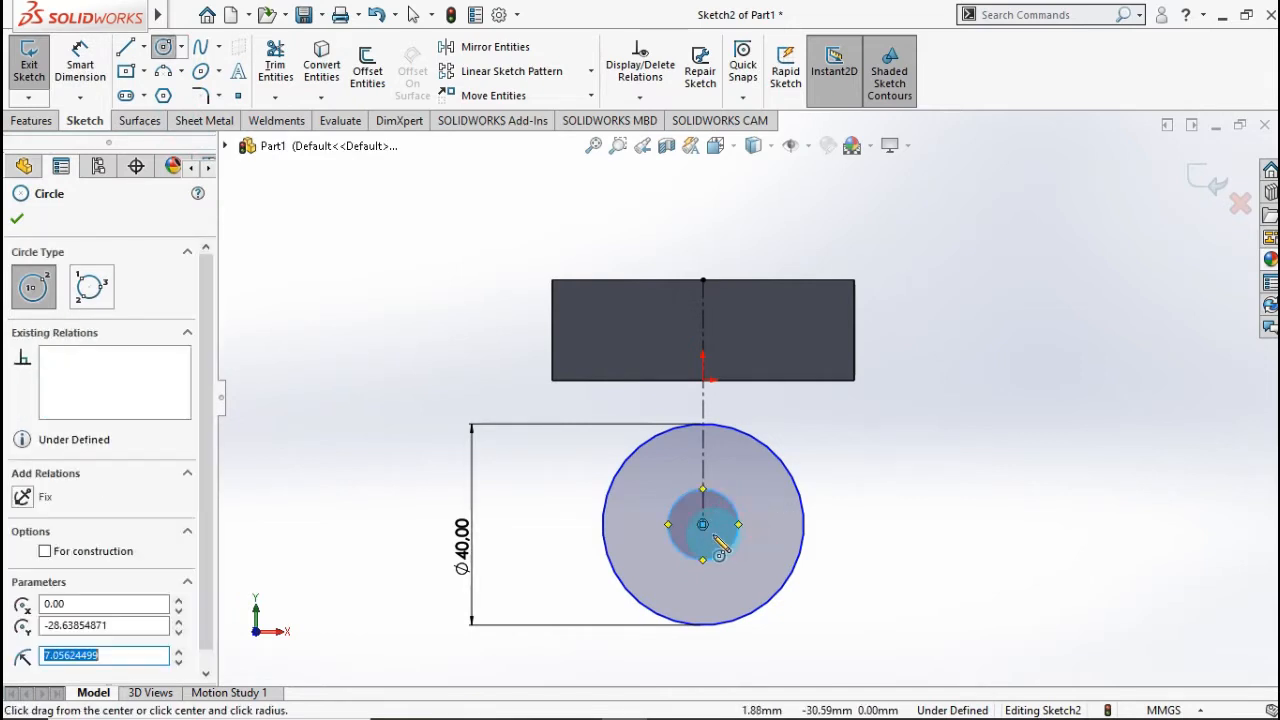
- Dimension the inner concentric circle to a diameter of 15 mm
{"action": "left_click", "coordinate": [84, 63]}
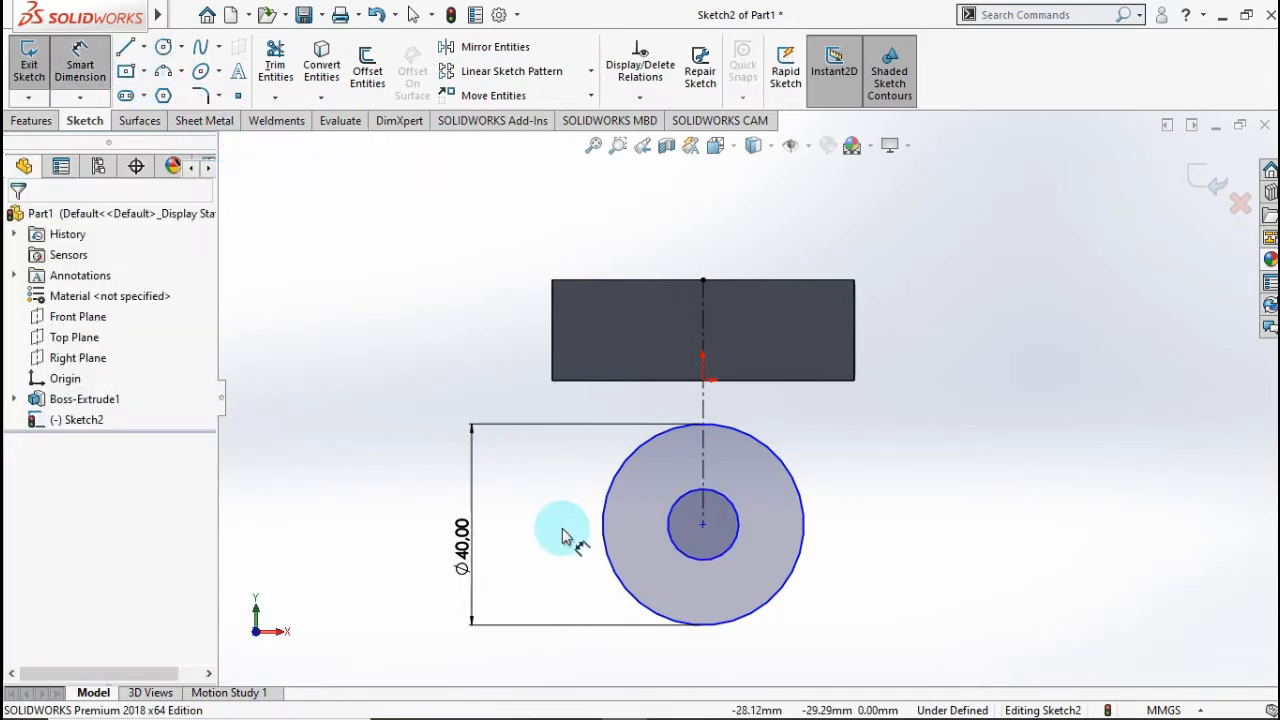
{"action": "left_click", "coordinate": [688, 560]}
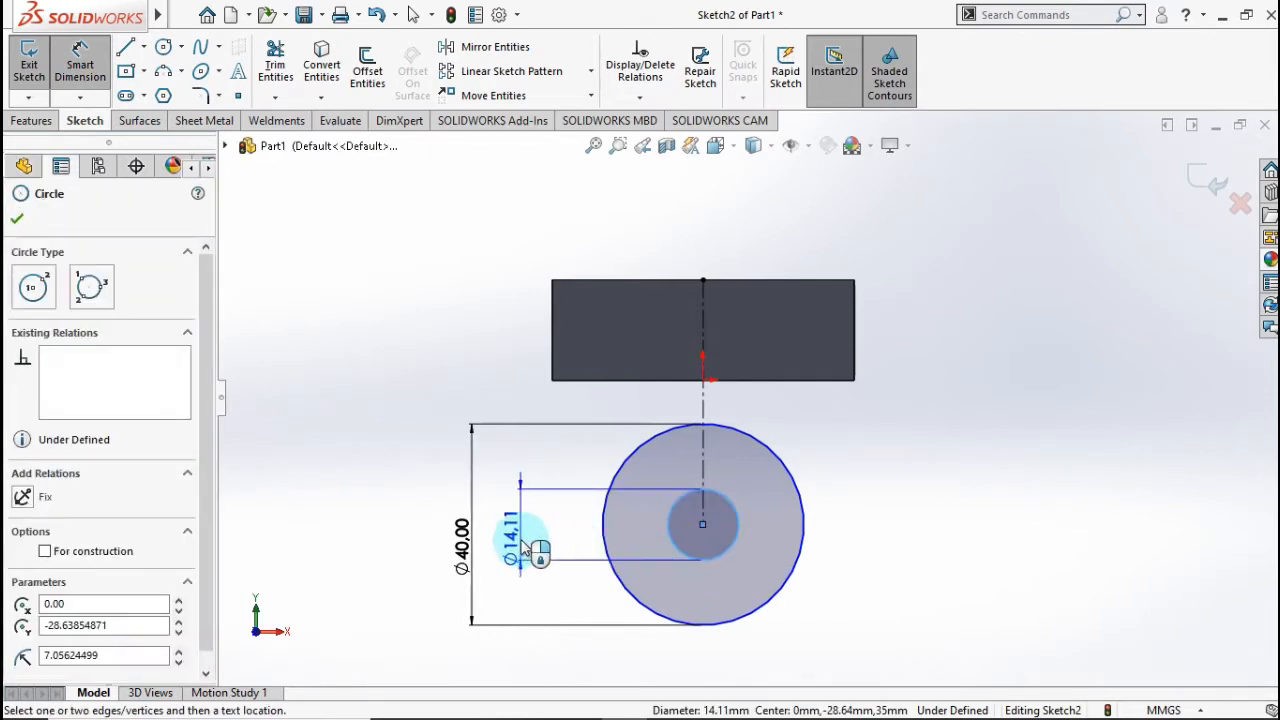
{"action": "left_click", "coordinate": [521, 548]}
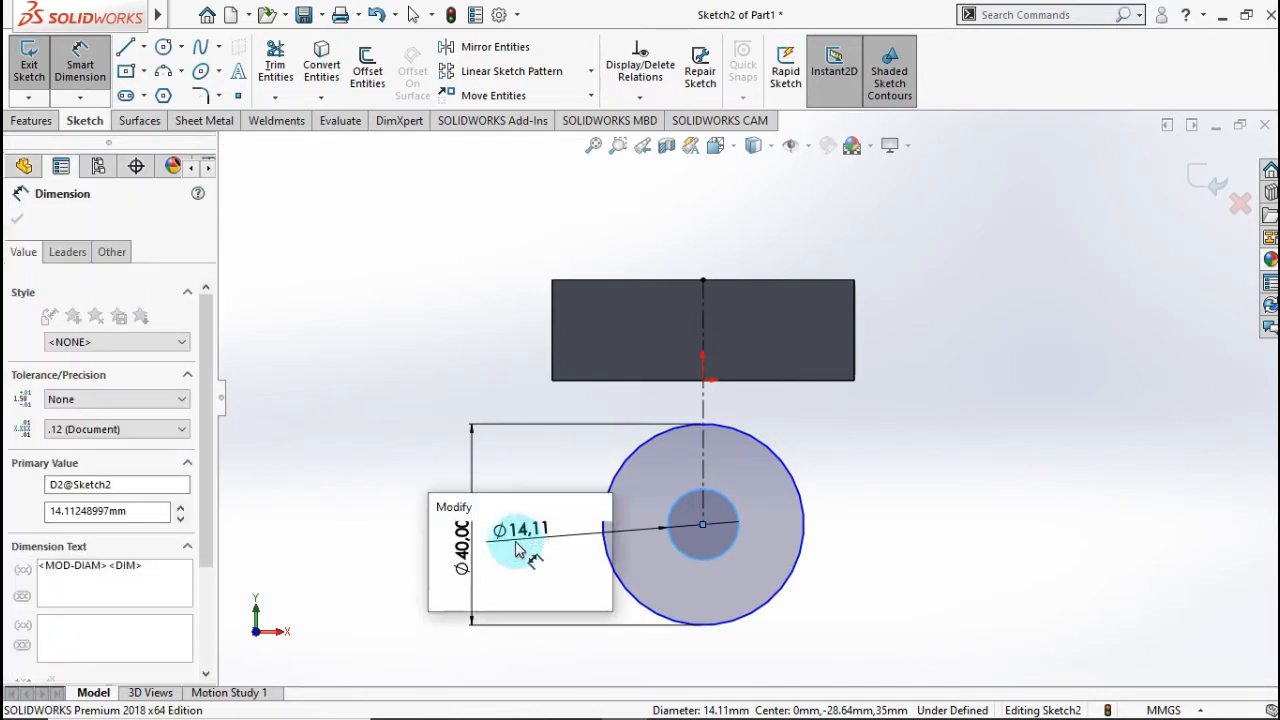
{"action": "type", "text": "18"}
{"action": "left_click", "coordinate": [443, 535]}
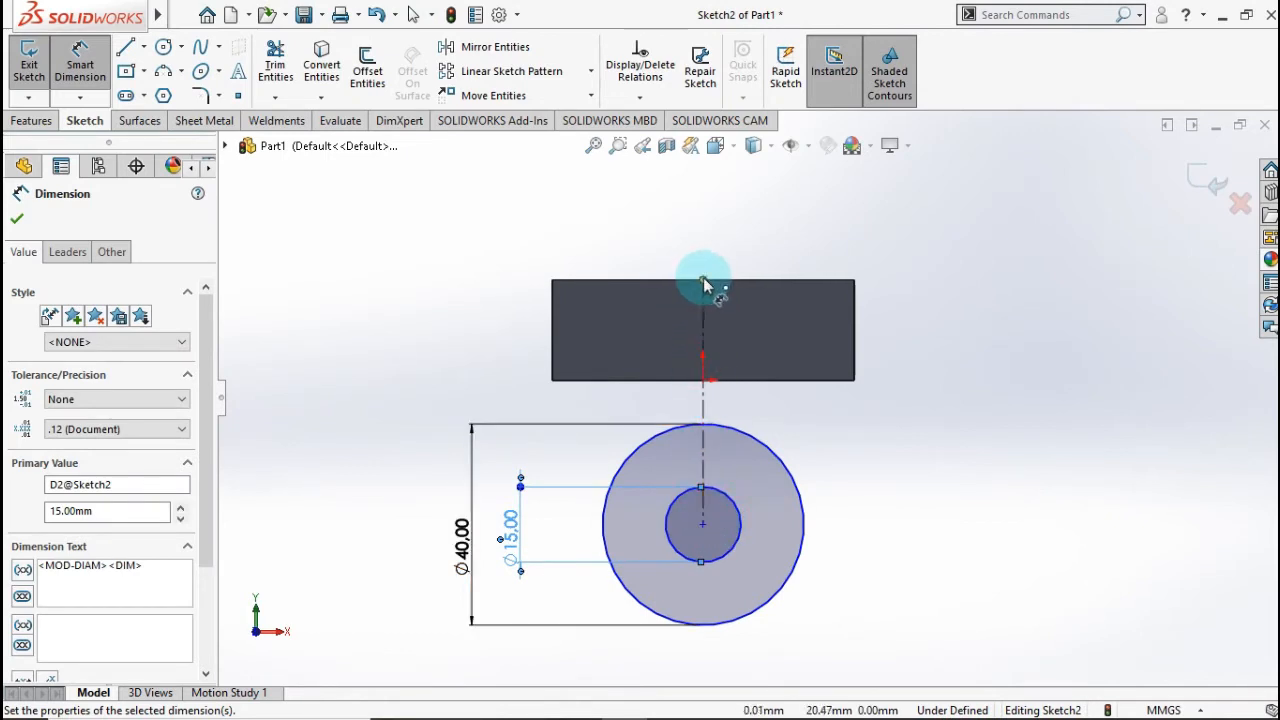
- Set the vertical distance from the block's upper edge midpoint to the circles' centre to 60 mm
{"action": "left_click", "coordinate": [703, 523]}
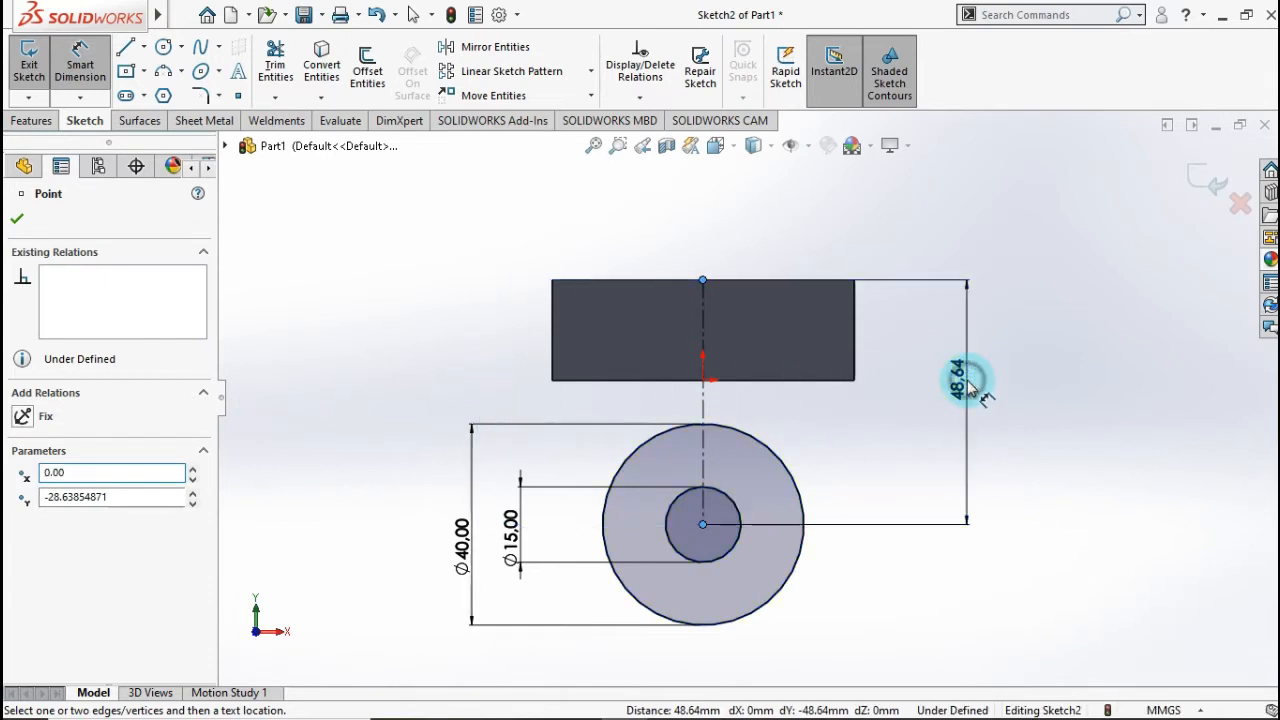
{"action": "left_click", "coordinate": [968, 386]}
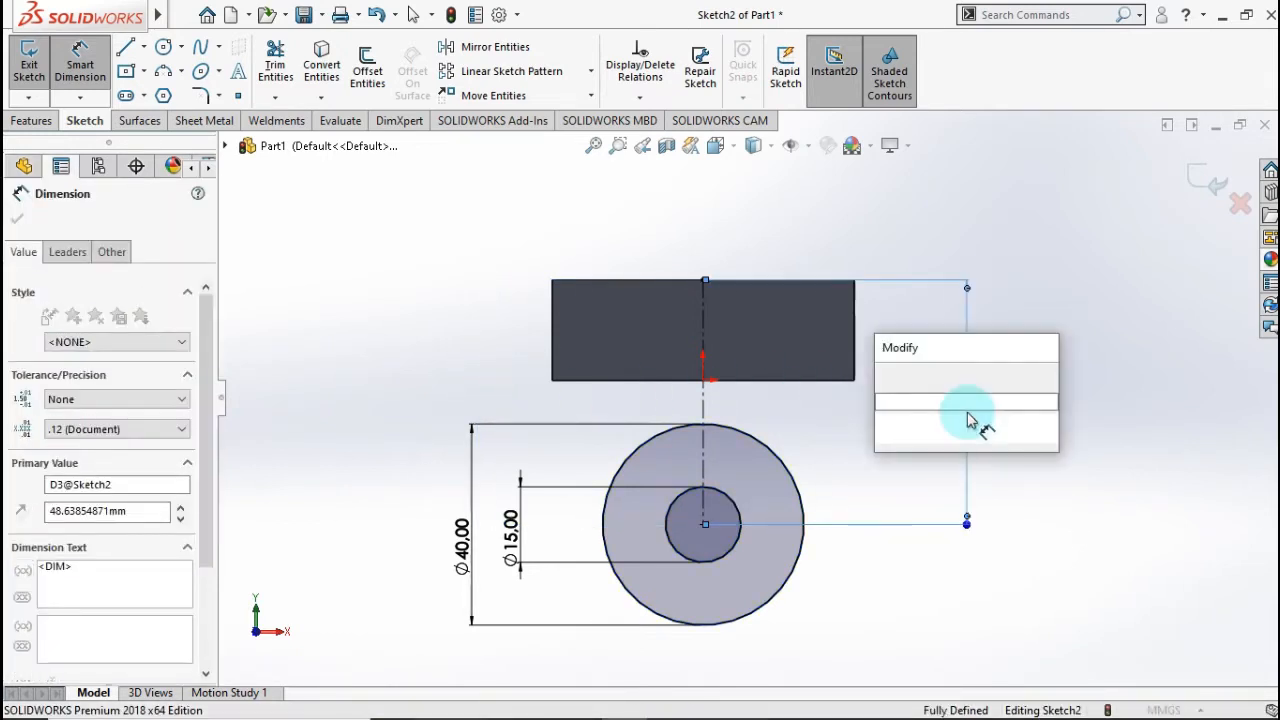
{"action": "type", "text": "60"}
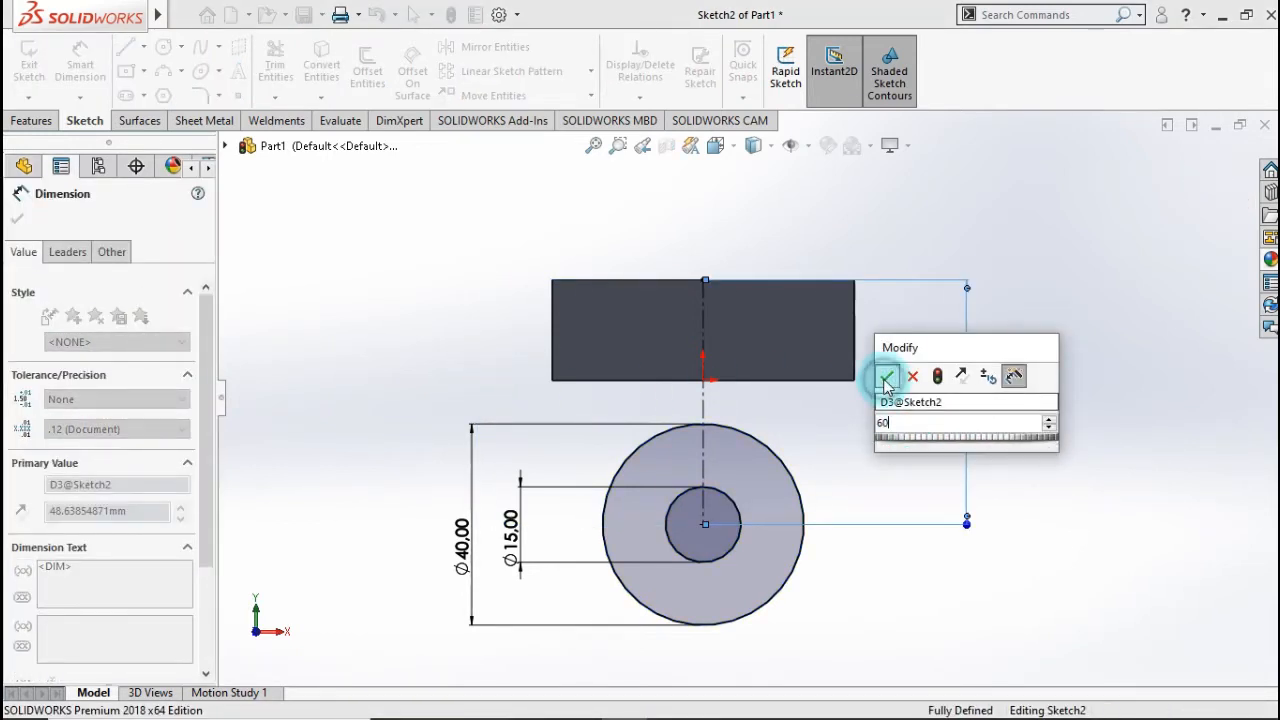
{"action": "left_click", "coordinate": [886, 375]}
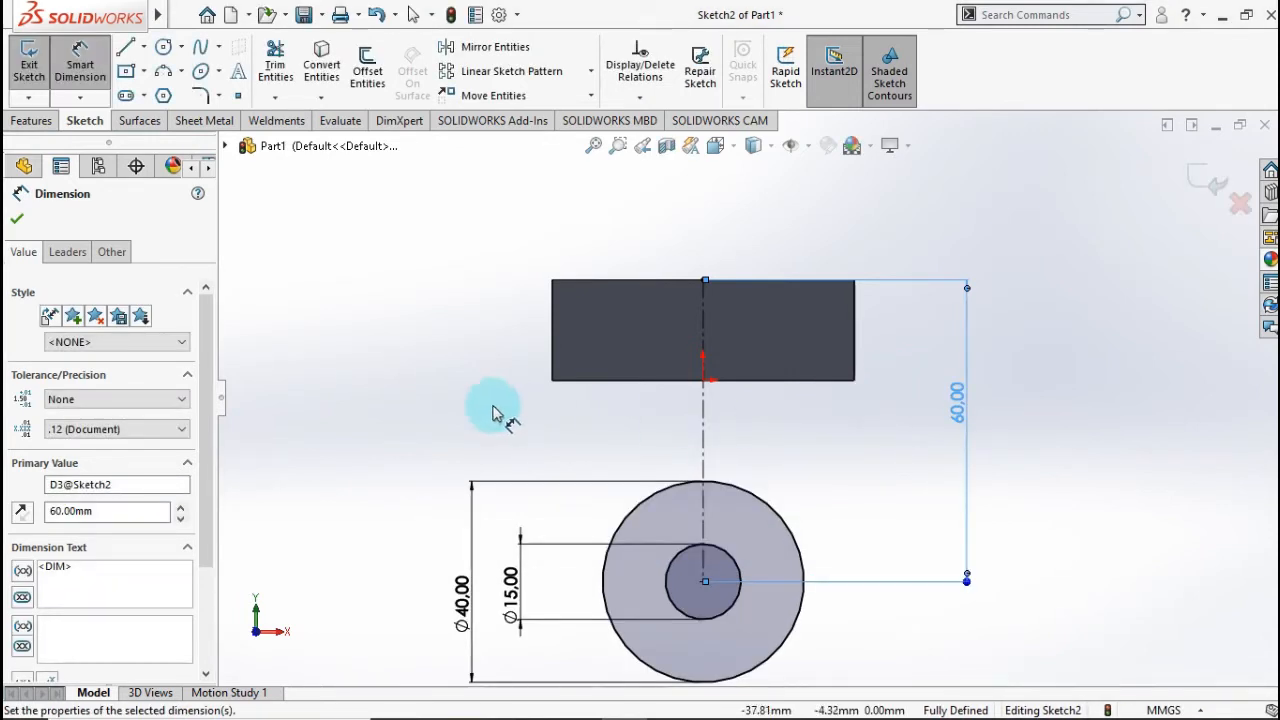
- Connect the 40 mm circle's two side quadrants to the block's lower edge with vertical lines joined by a 40 mm horizontal line
{"action": "left_click", "coordinate": [130, 50]}
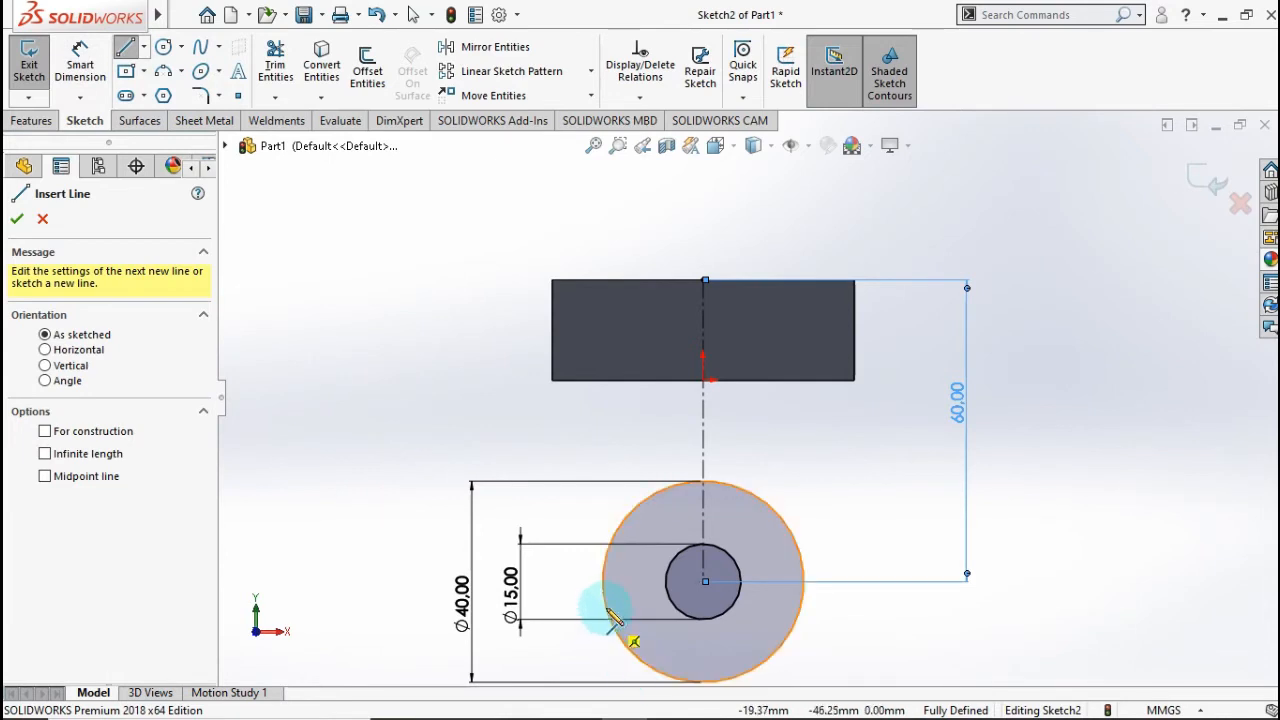
{"action": "left_click", "coordinate": [603, 582]}
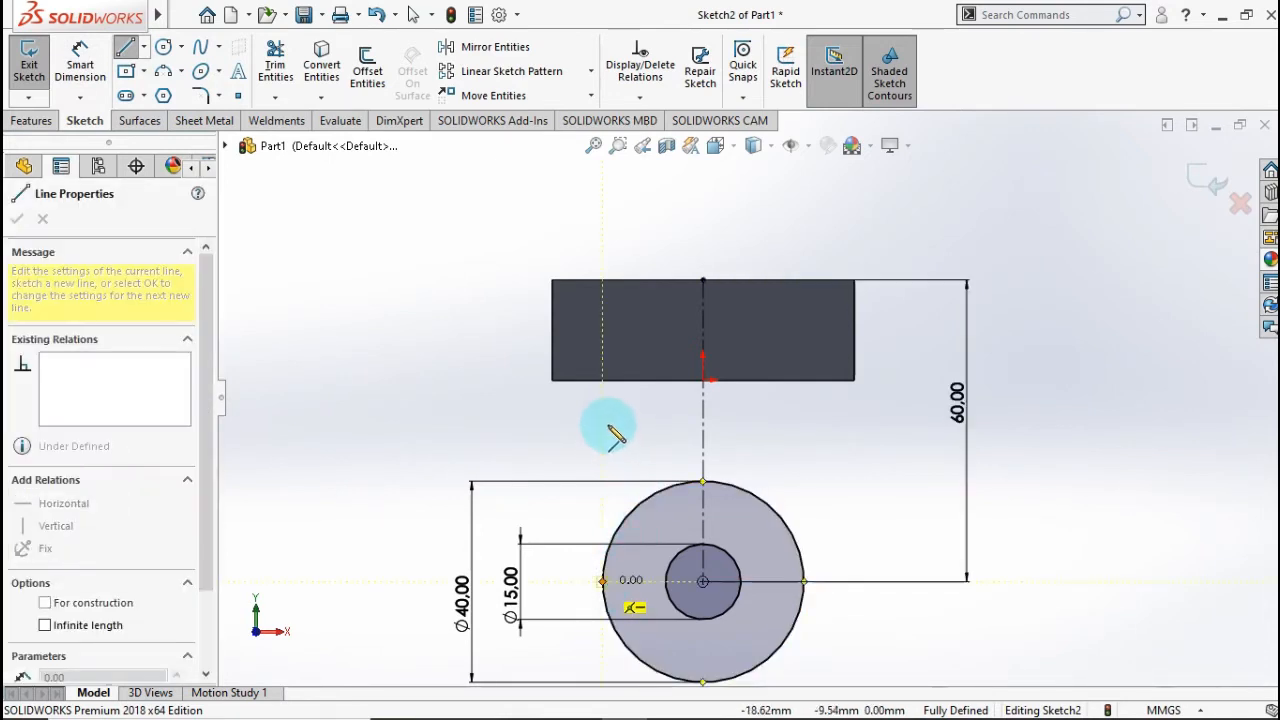
{"action": "left_click", "coordinate": [603, 380]}
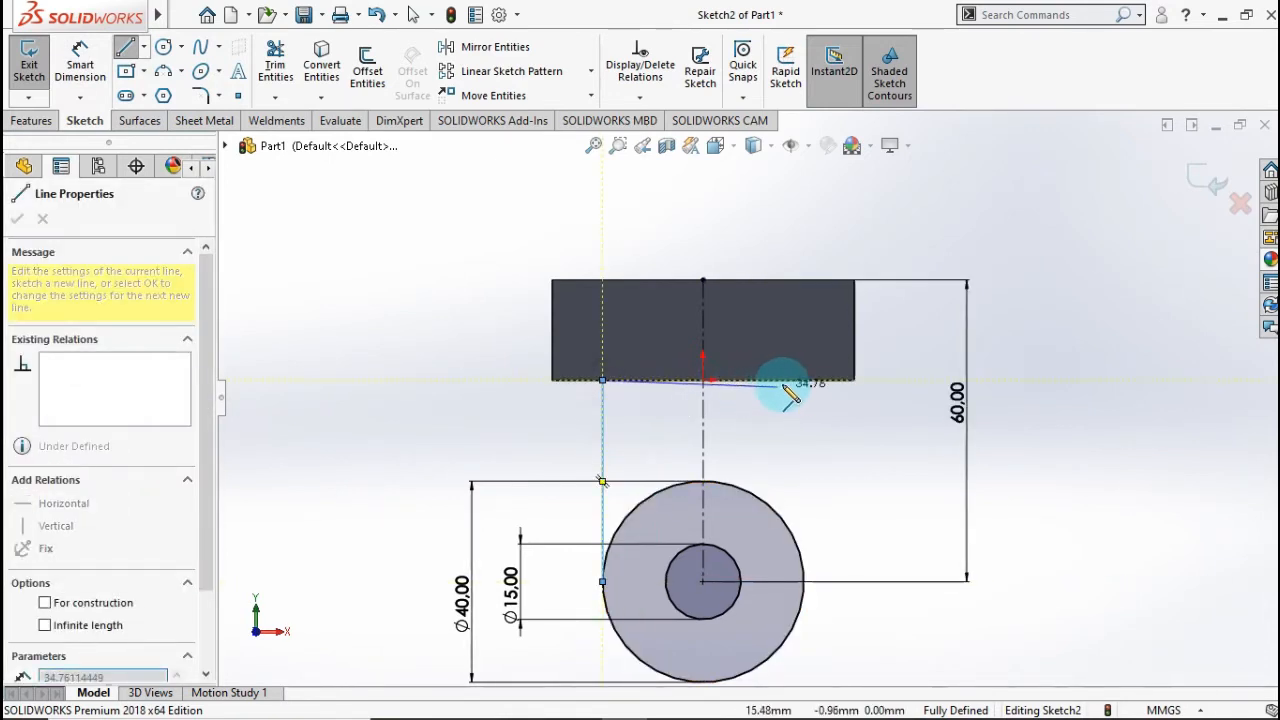
{"action": "left_click", "coordinate": [804, 380]}
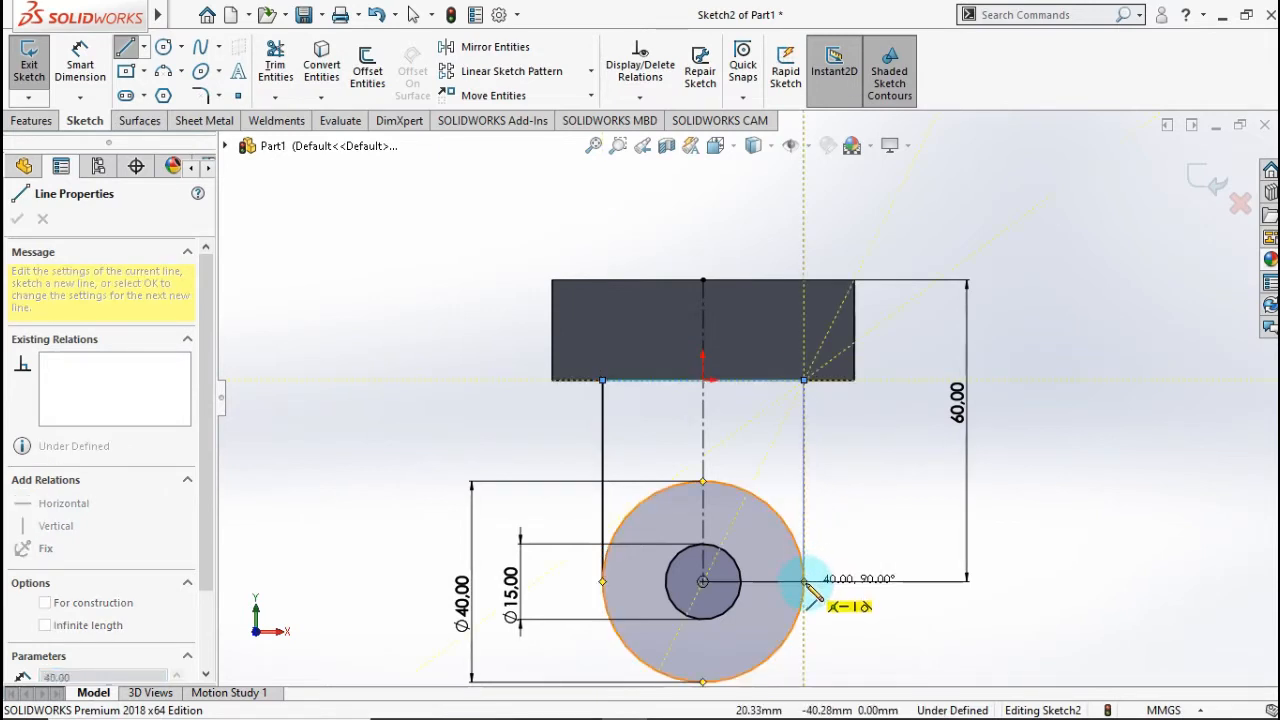
{"action": "left_click", "coordinate": [806, 582]}
{"action": "key", "text": "Escape"}
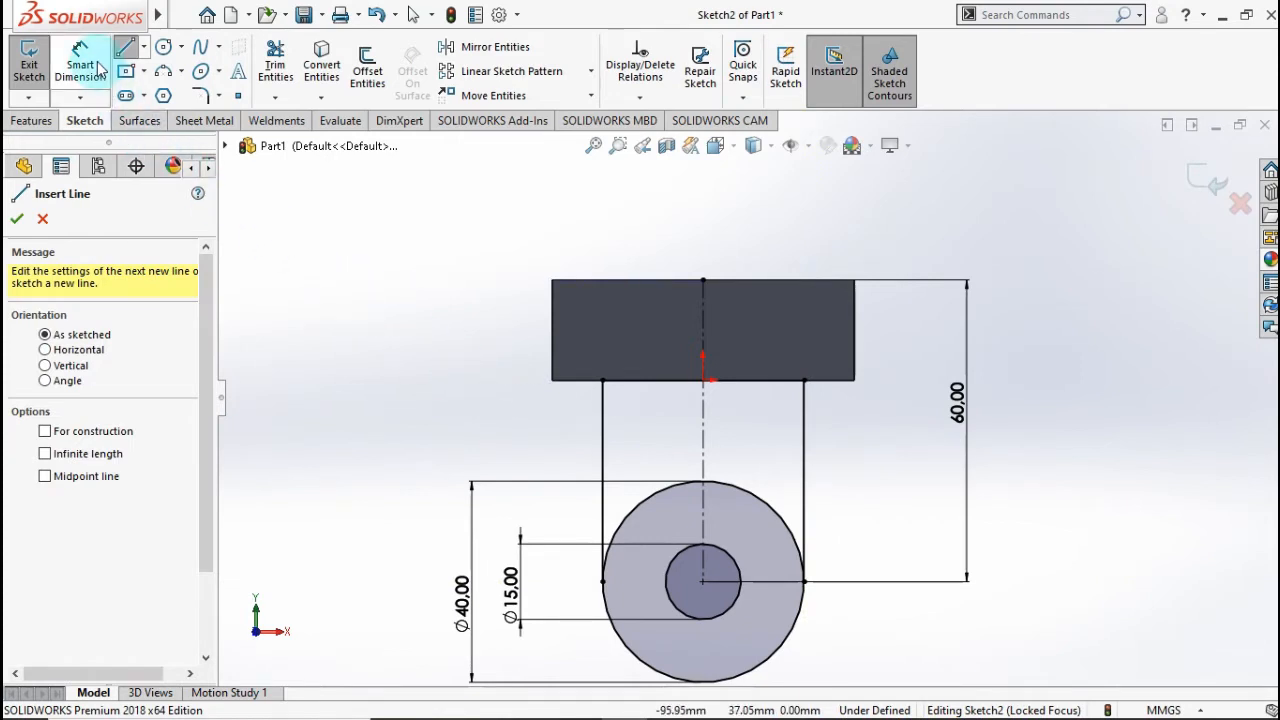
{"action": "left_click", "coordinate": [440, 293]}
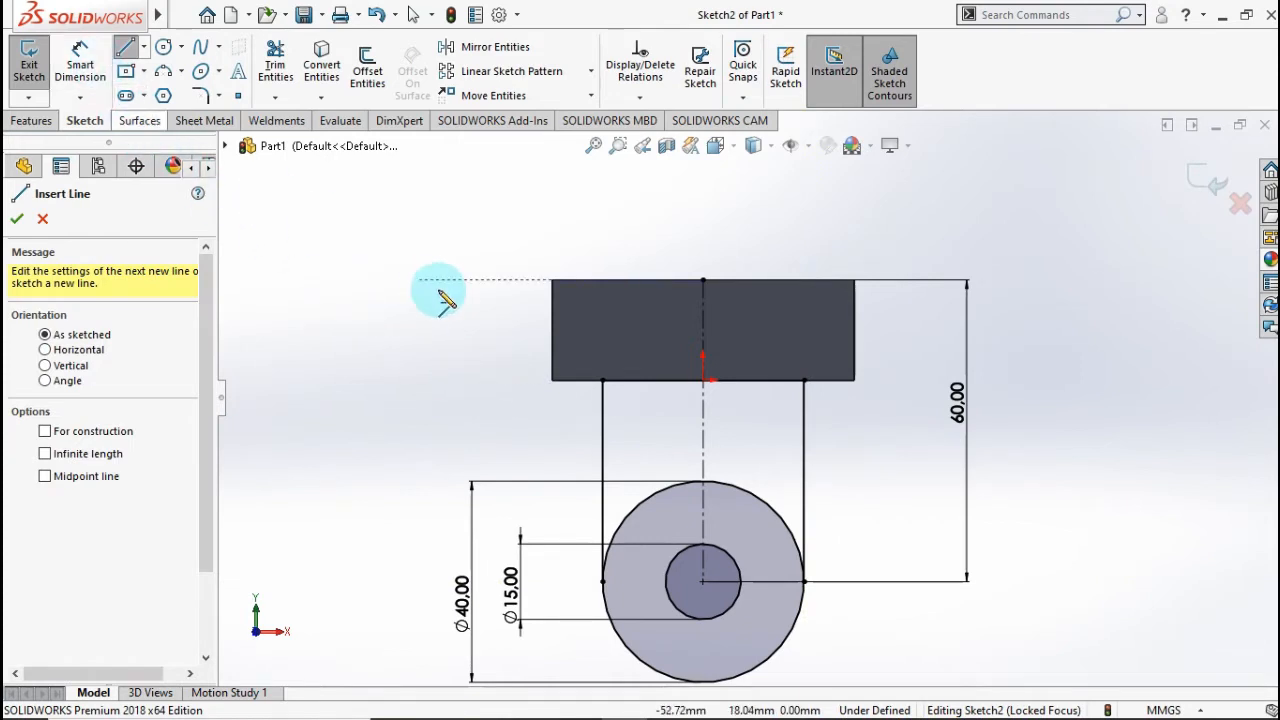
{"action": "key", "text": "Escape"}
{"action": "left_click", "coordinate": [805, 432]}
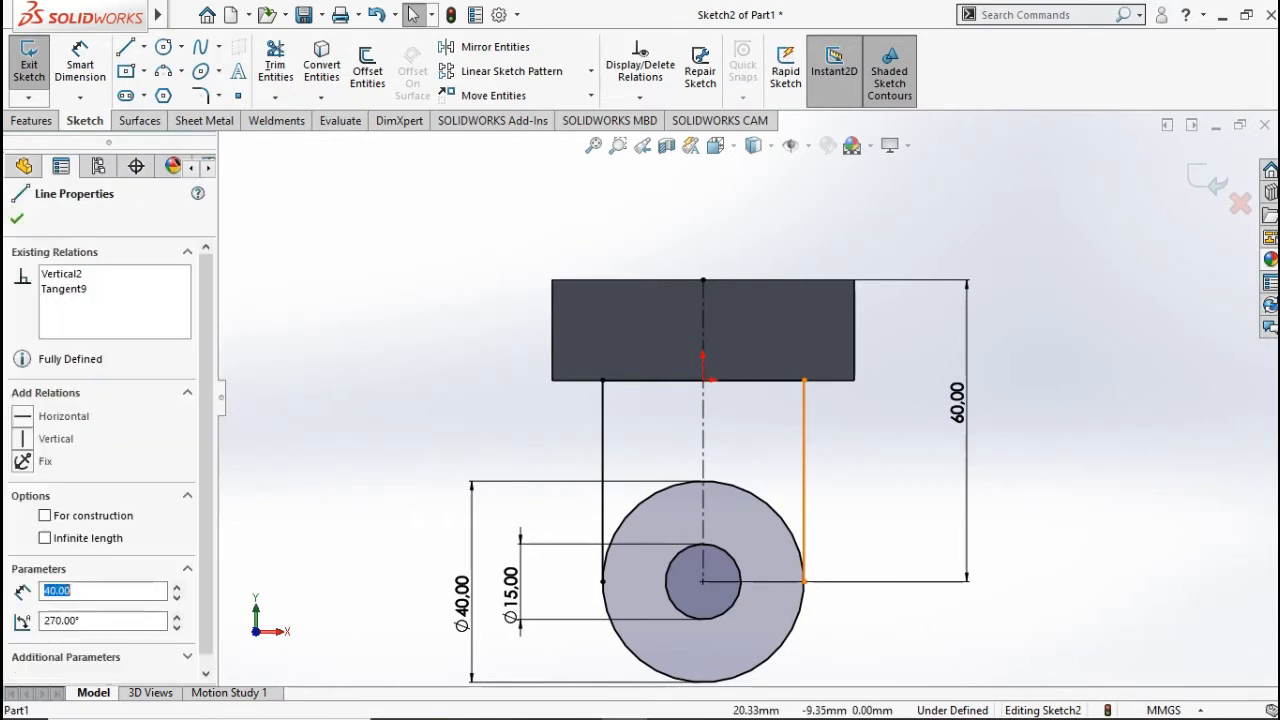
{"action": "left_click", "coordinate": [749, 413]}
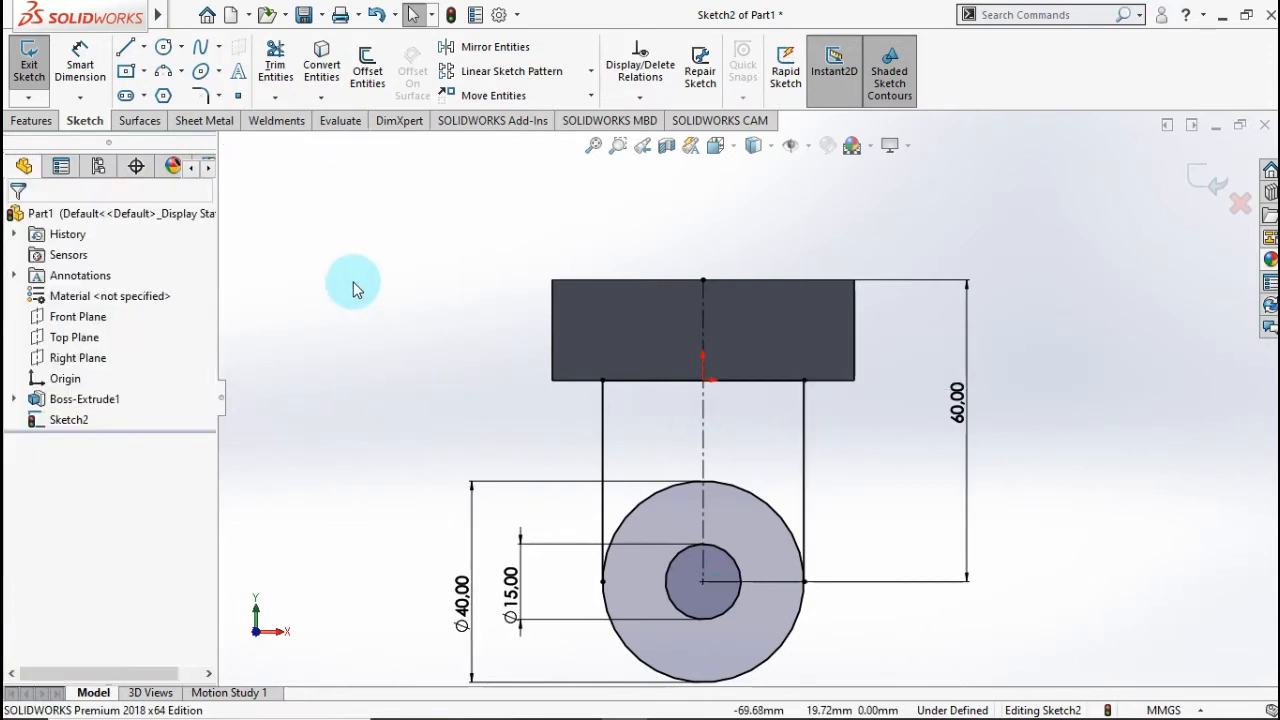
- Trim away the upper half of the 40 mm circle with Power trim to leave a rounded lug profile
{"action": "left_click", "coordinate": [272, 55]}
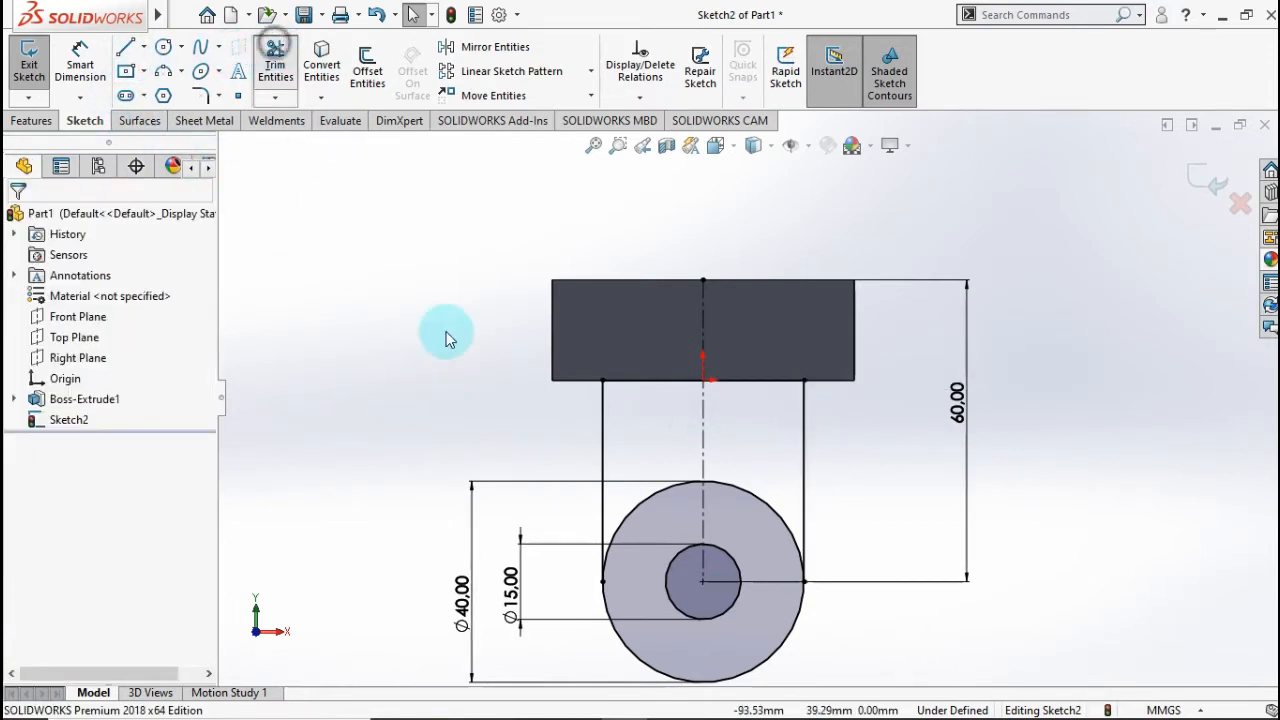
{"action": "mouse_move", "coordinate": [651, 463]}
{"action": "left_mouse_down"}
{"action": "mouse_move", "coordinate": [651, 514]}
{"action": "mouse_move", "coordinate": [753, 468]}
{"action": "left_mouse_up"}
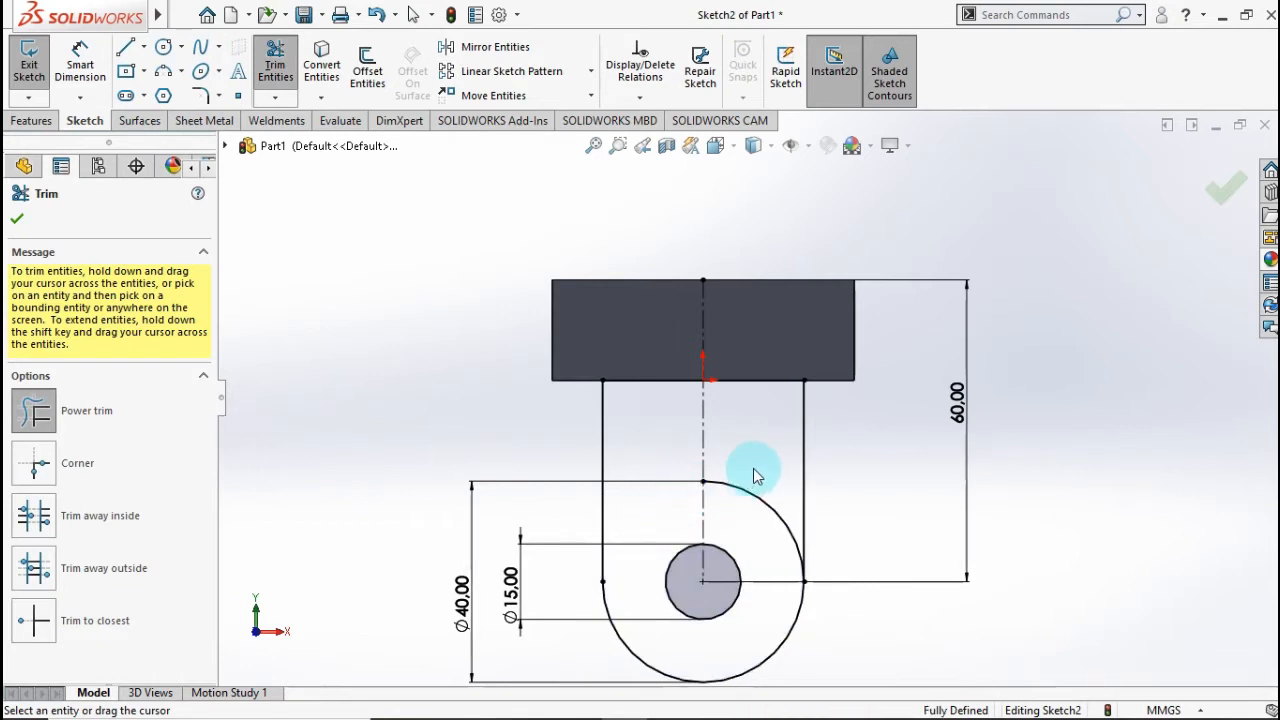
{"action": "left_click_drag", "start_coordinate": [757, 523], "coordinate": [775, 514]}
{"action": "scroll", "coordinate": [775, 514], "scroll_direction": "up", "scroll_amount": 2}
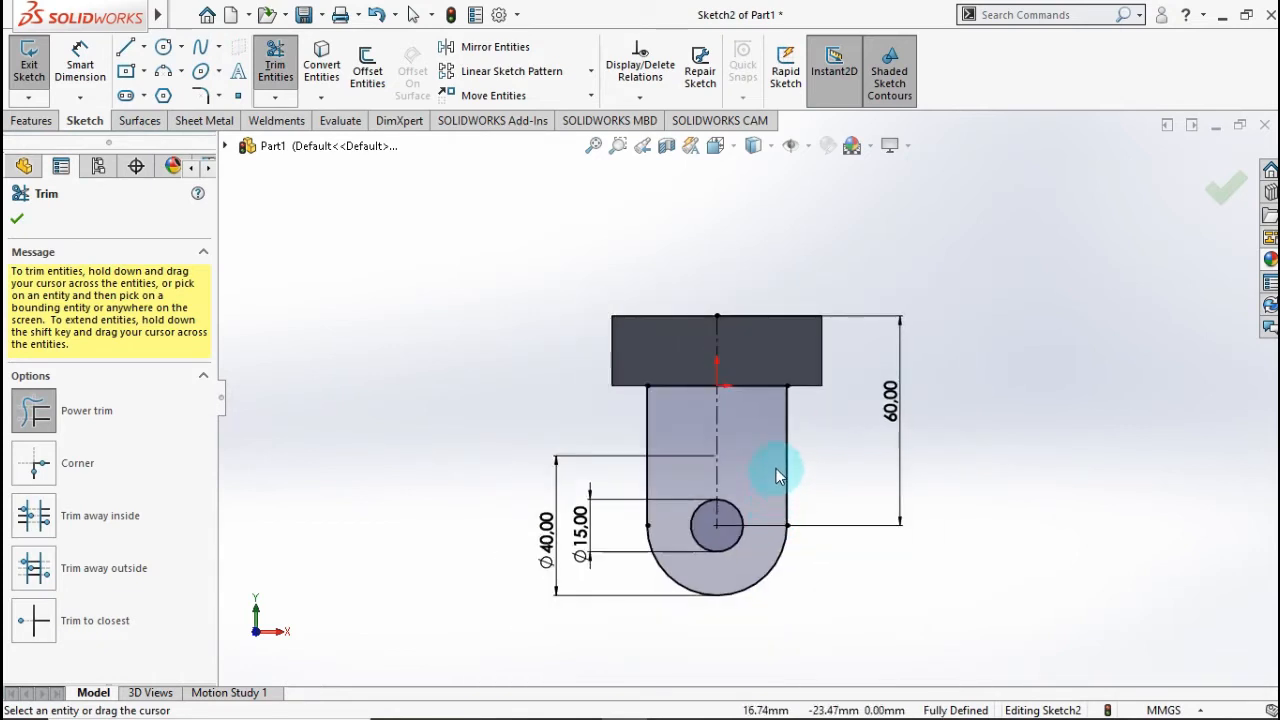
{"action": "scroll", "coordinate": [775, 467], "scroll_direction": "down", "scroll_amount": 1}
- Extrude the lug profile as a blind 20 mm boss in the reversed direction, beneath the block
{"action": "middle_click_drag", "start_coordinate": [766, 412], "coordinate": [602, 426]}
{"action": "left_click", "coordinate": [38, 121]}
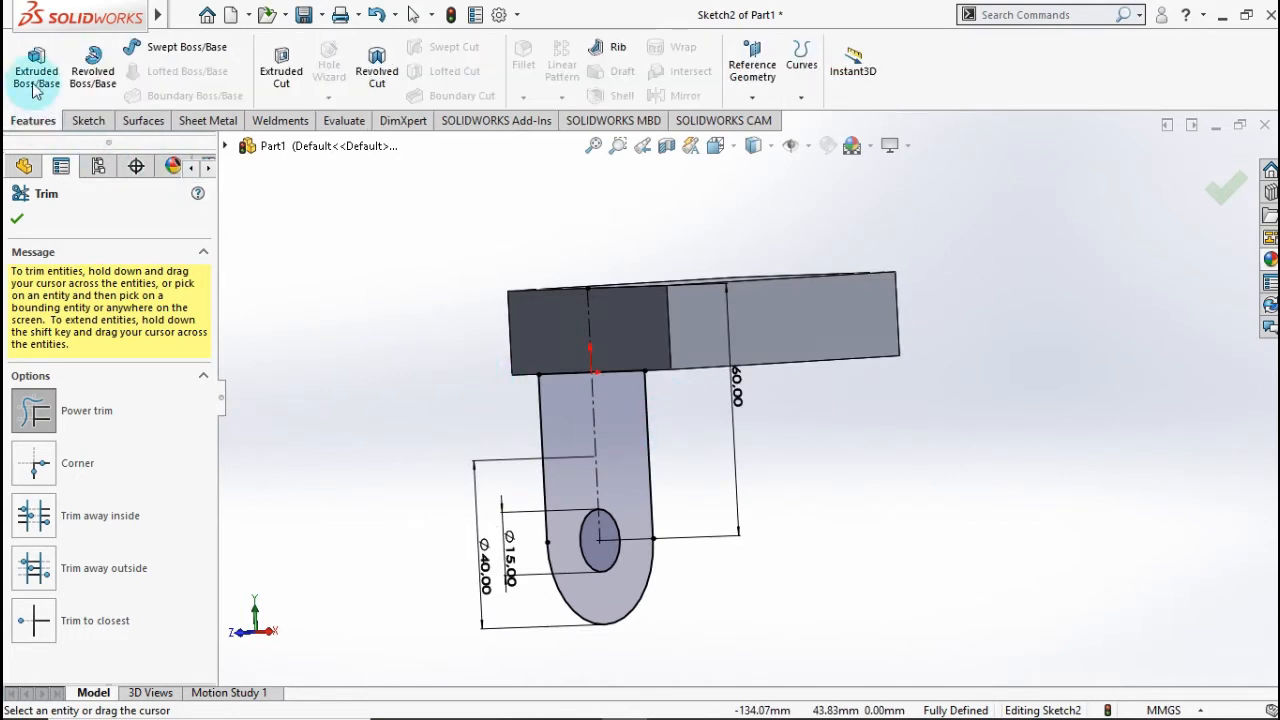
{"action": "left_click", "coordinate": [36, 72]}
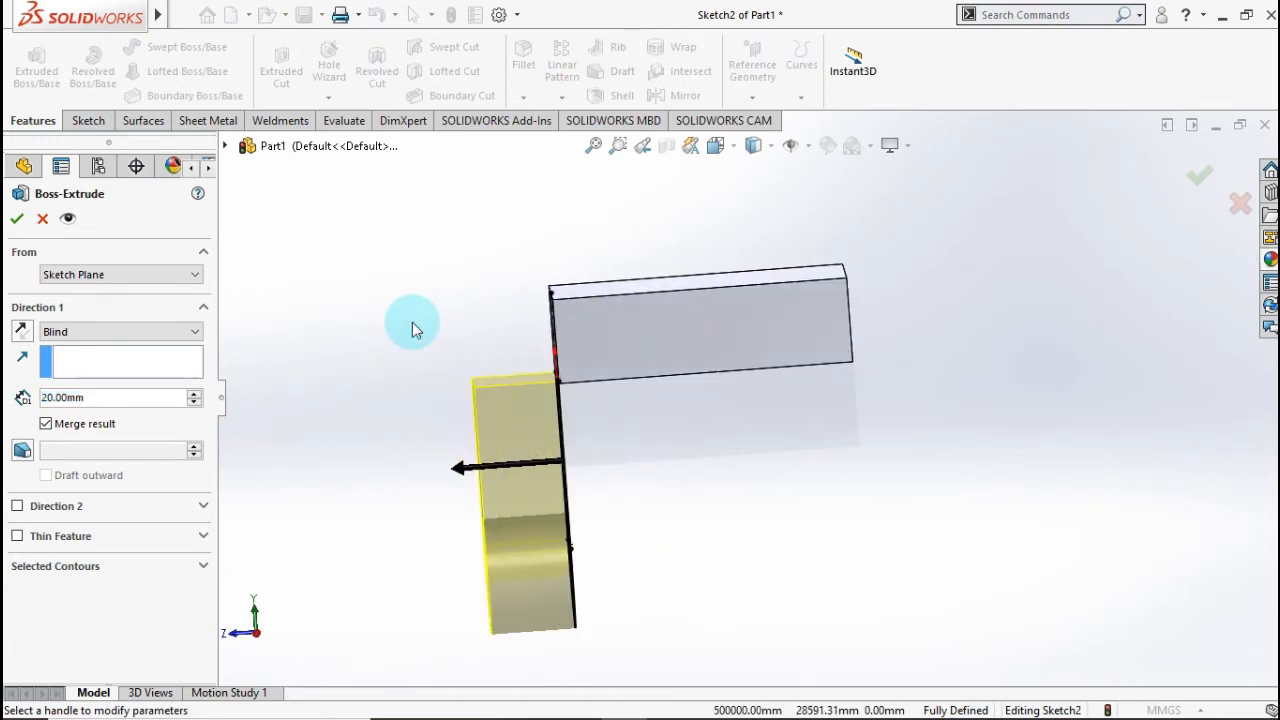
{"action": "left_click", "coordinate": [20, 331]}
{"action": "middle_click_drag", "start_coordinate": [366, 343], "coordinate": [486, 337]}
{"action": "left_click", "coordinate": [1189, 181]}
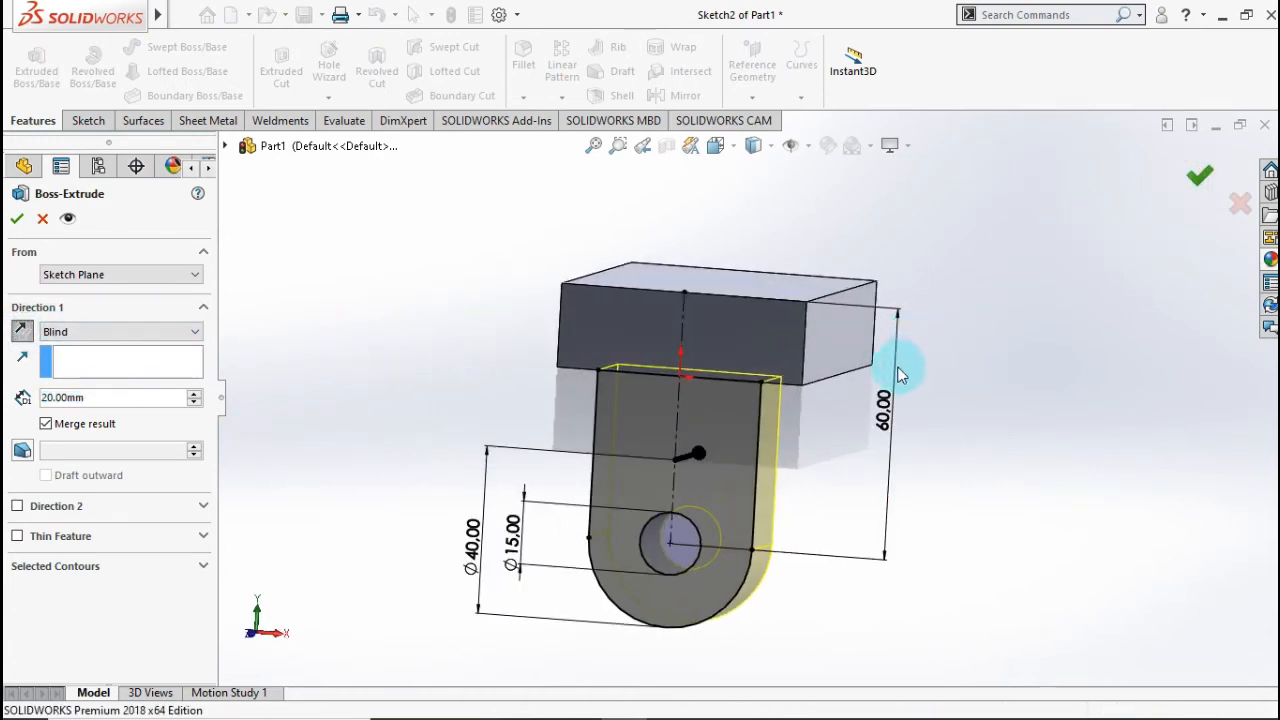
- Fillet the two edges where the lug's sides meet the block's underside with a 10 mm radius
{"action": "middle_click_drag", "start_coordinate": [877, 387], "coordinate": [861, 350]}
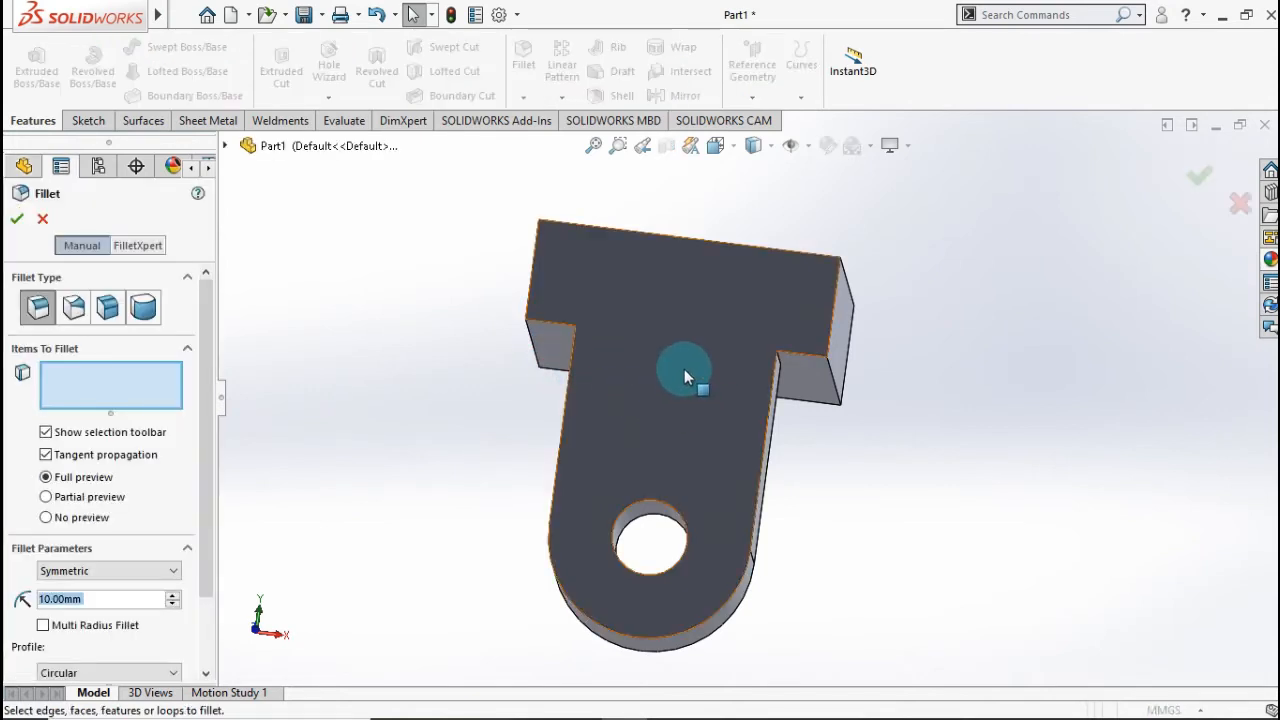
{"action": "middle_click_drag", "start_coordinate": [680, 366], "coordinate": [622, 323]}
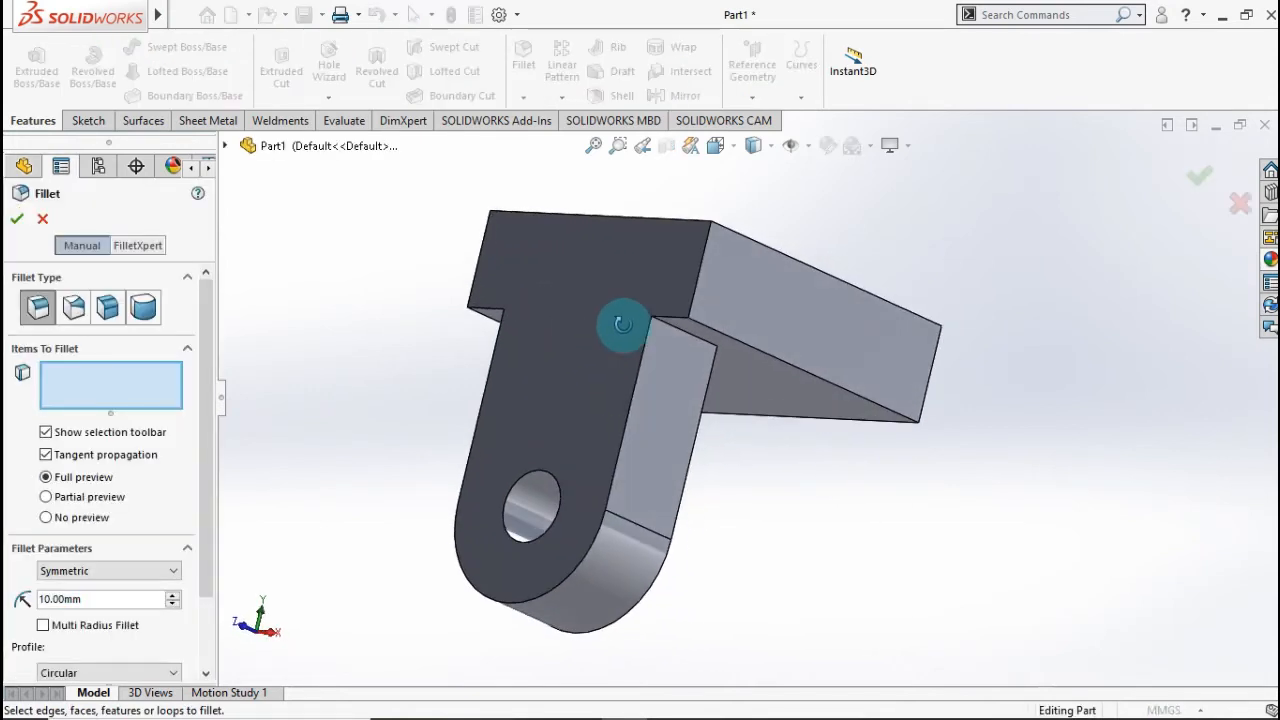
{"action": "left_click", "coordinate": [686, 337]}
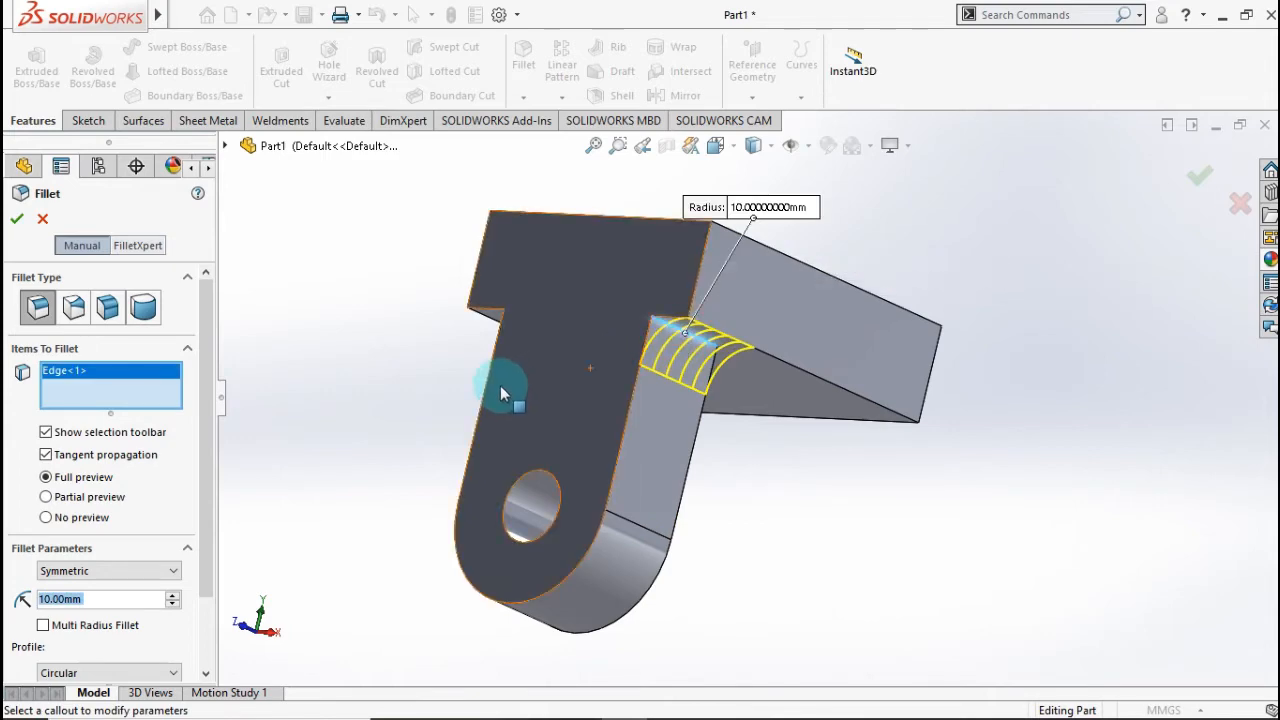
{"action": "middle_click_drag", "start_coordinate": [500, 385], "coordinate": [695, 323]}
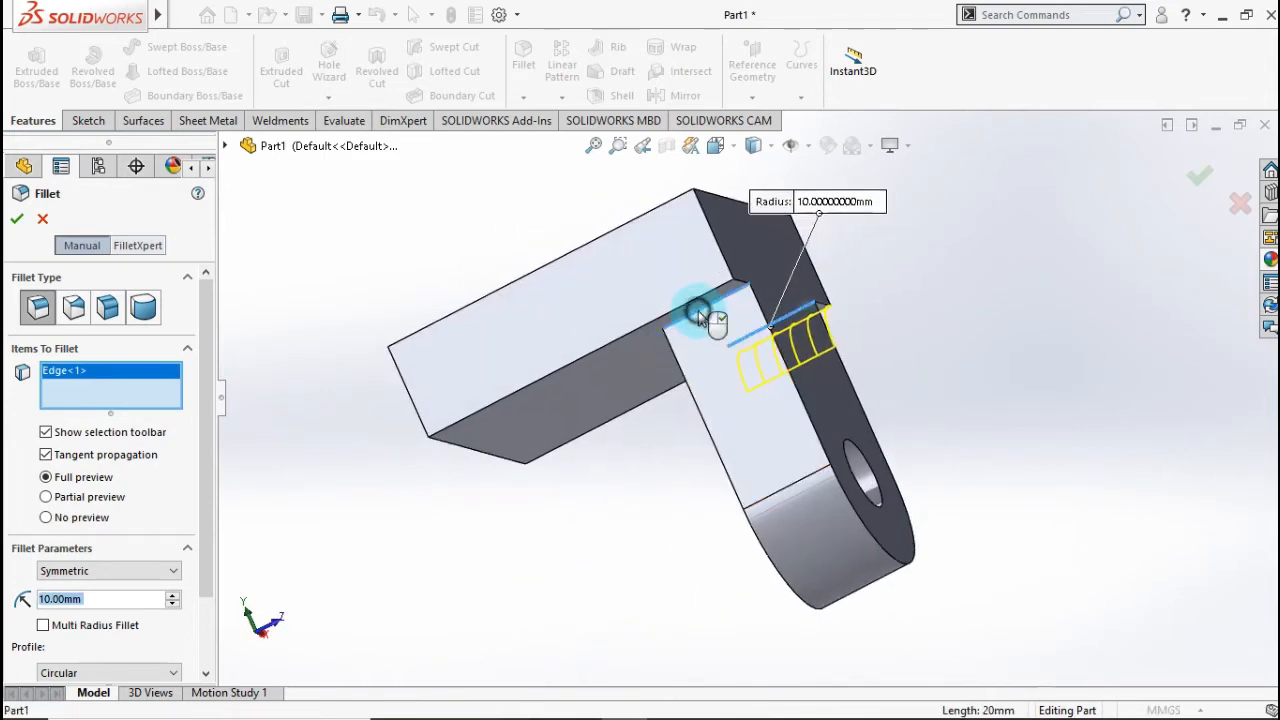
{"action": "left_click", "coordinate": [699, 316]}
{"action": "left_click", "coordinate": [1195, 175]}
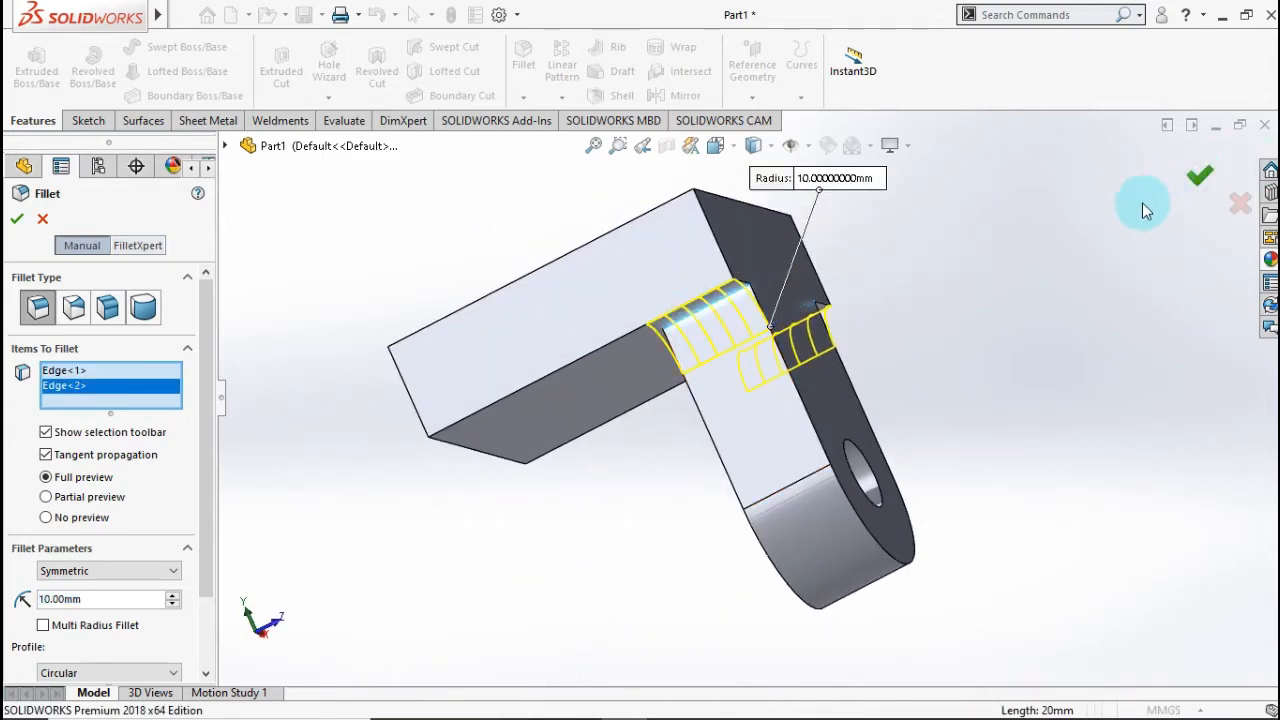
- Start a sketch on the block's 60 mm wide rear face and draw a vertical centerline about 42 mm upward from the upper edge's midpoint
{"action": "middle_click_drag", "start_coordinate": [1018, 298], "coordinate": [751, 377]}
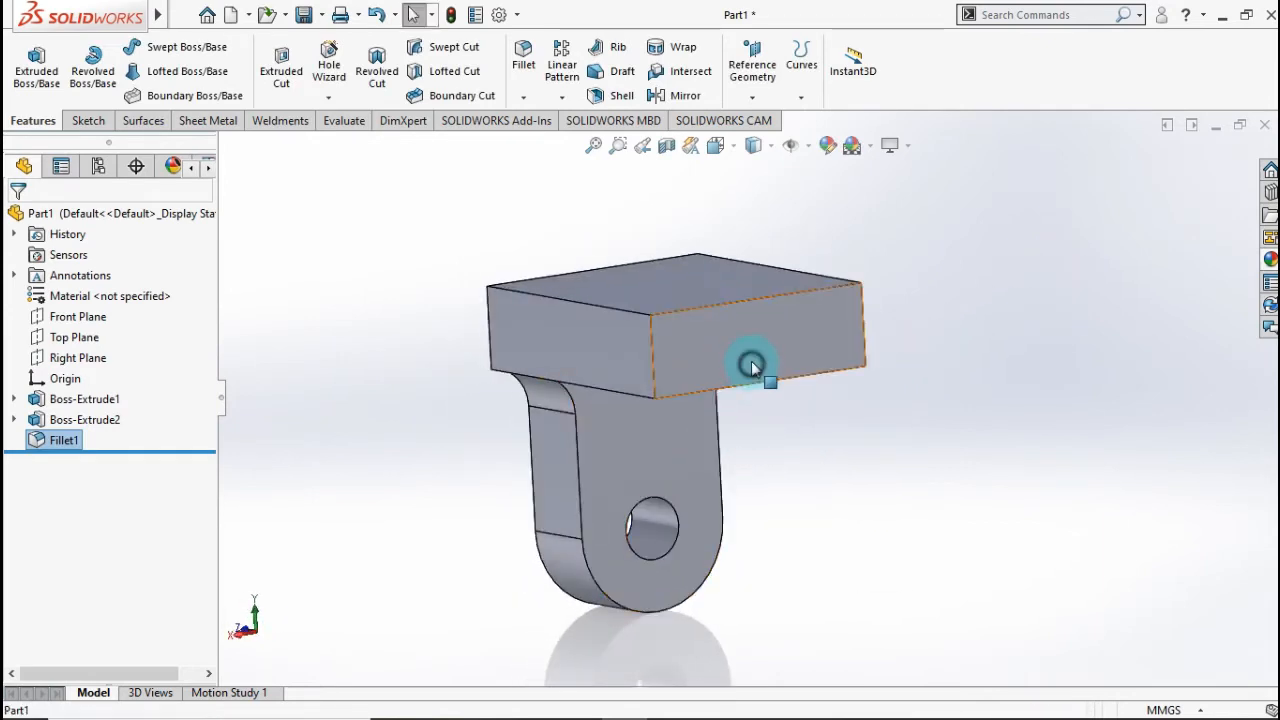
{"action": "left_click", "coordinate": [752, 366]}
{"action": "left_click", "coordinate": [829, 309]}
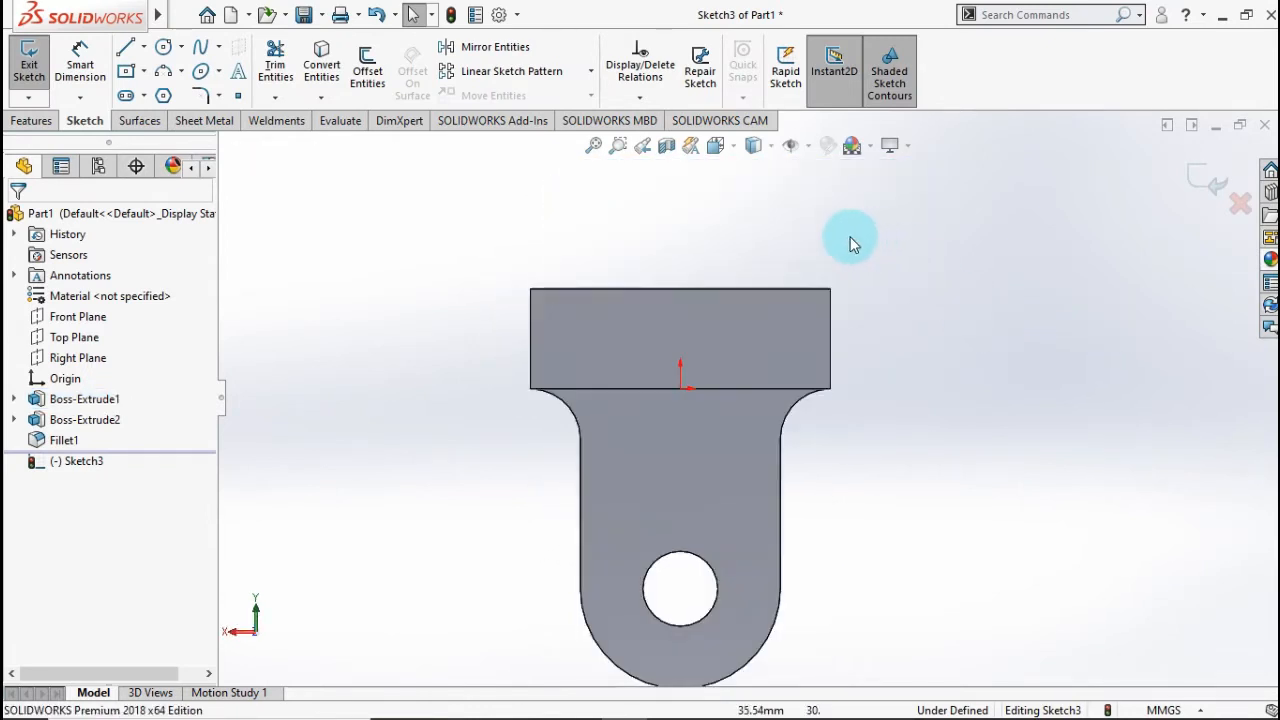
{"action": "left_click", "coordinate": [143, 47]}
{"action": "left_click", "coordinate": [150, 96]}
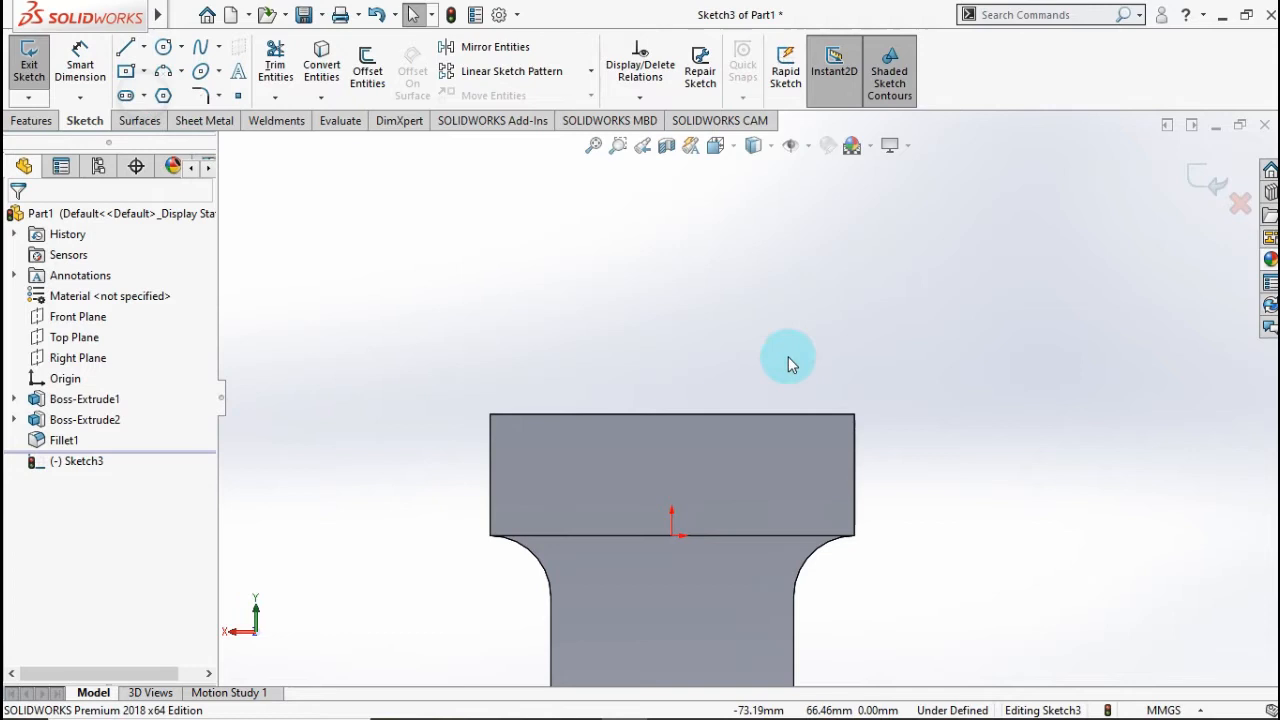
{"action": "left_click", "coordinate": [672, 414]}
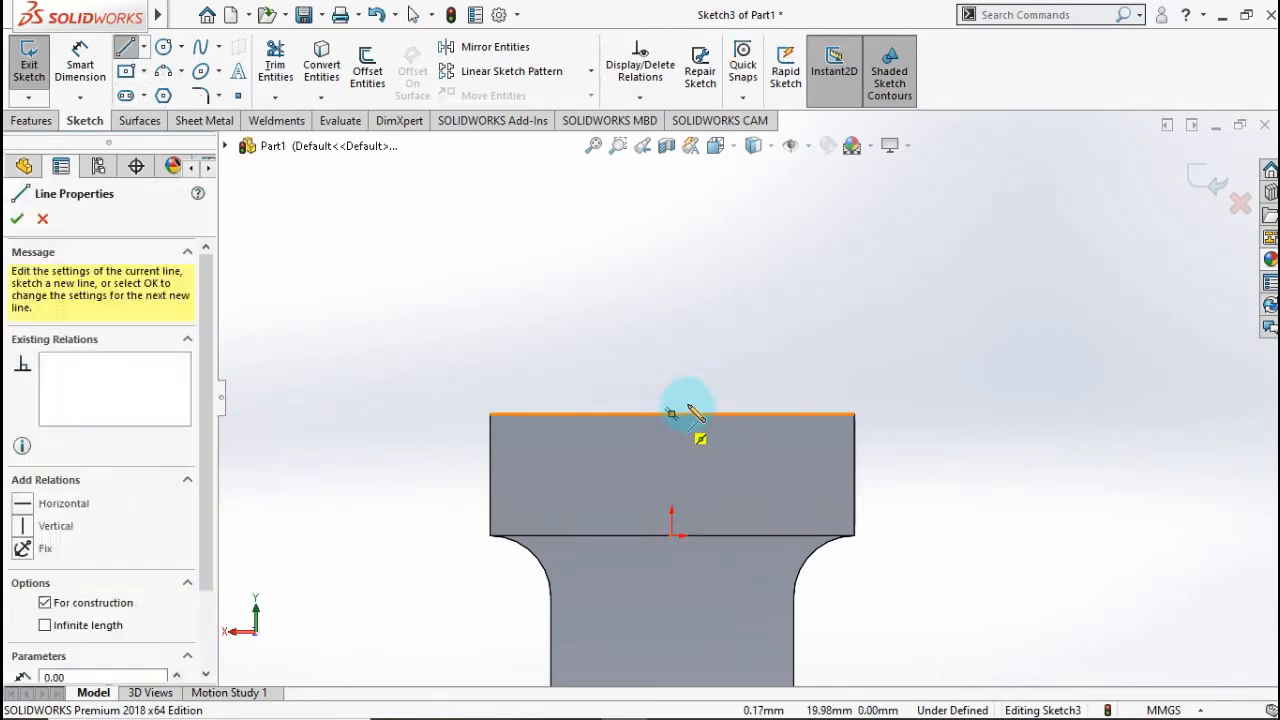
{"action": "scroll", "coordinate": [685, 350], "scroll_direction": "up", "scroll_amount": 1}
{"action": "left_click", "coordinate": [685, 197]}
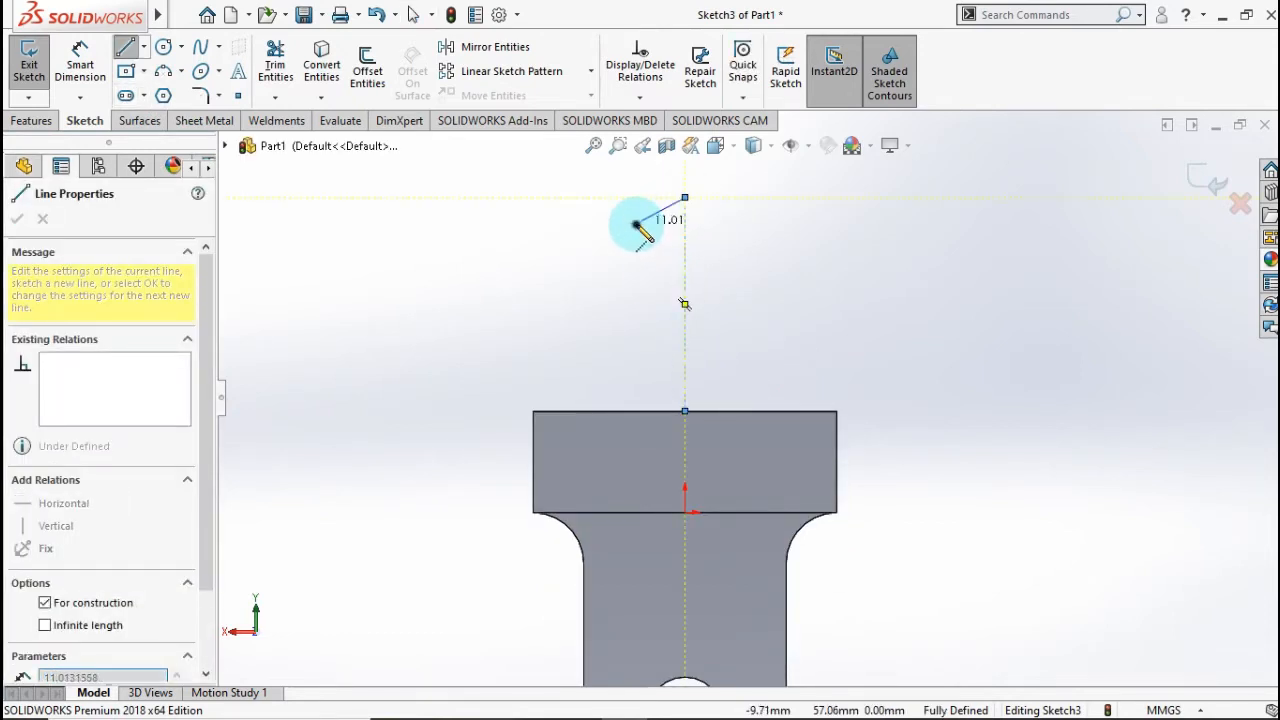
{"action": "key", "text": "Escape"}
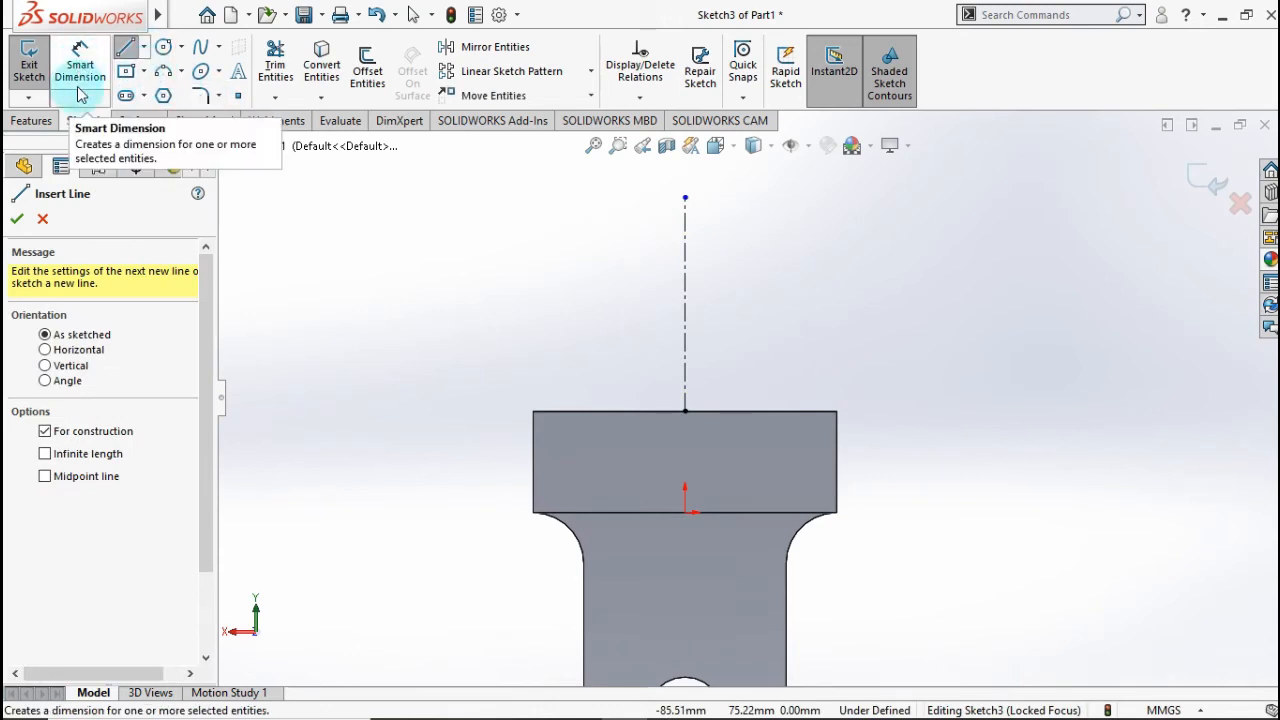
- Draw a closed four-line rectangle on the block's upper edge, spanning its full 60 mm width and about 40 mm high
{"action": "left_click", "coordinate": [146, 76]}
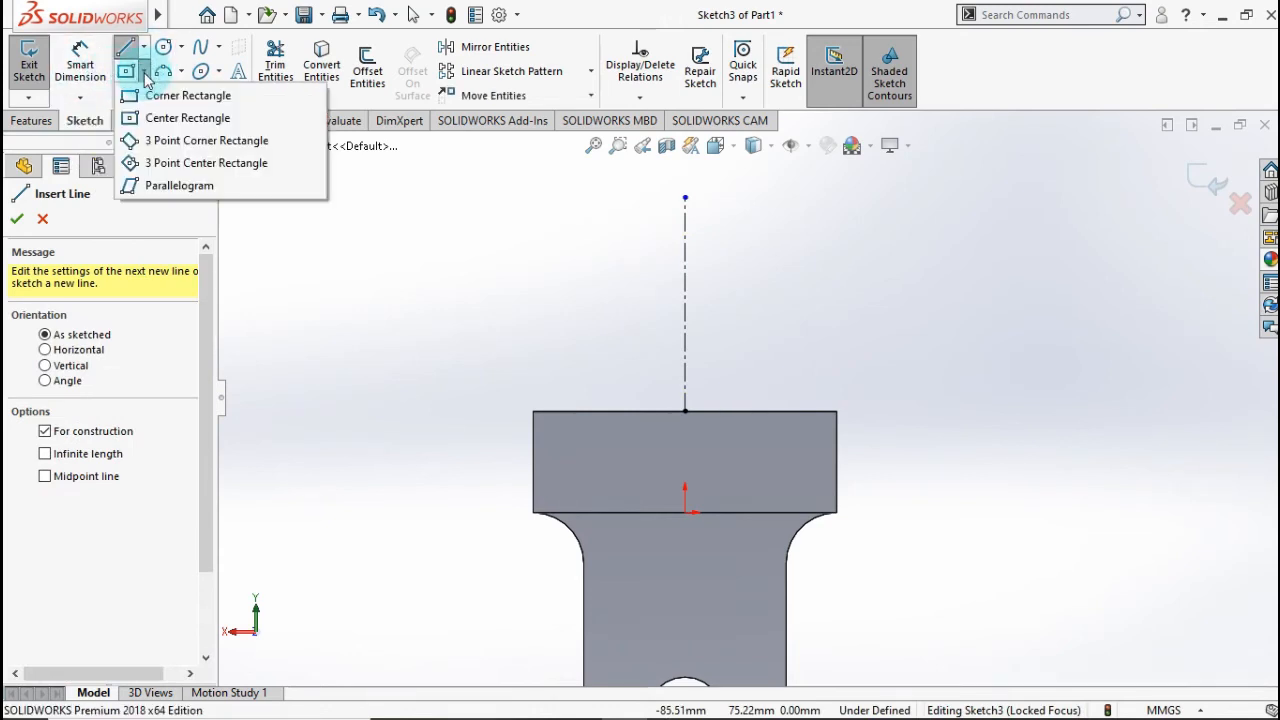
{"action": "left_click", "coordinate": [144, 48]}
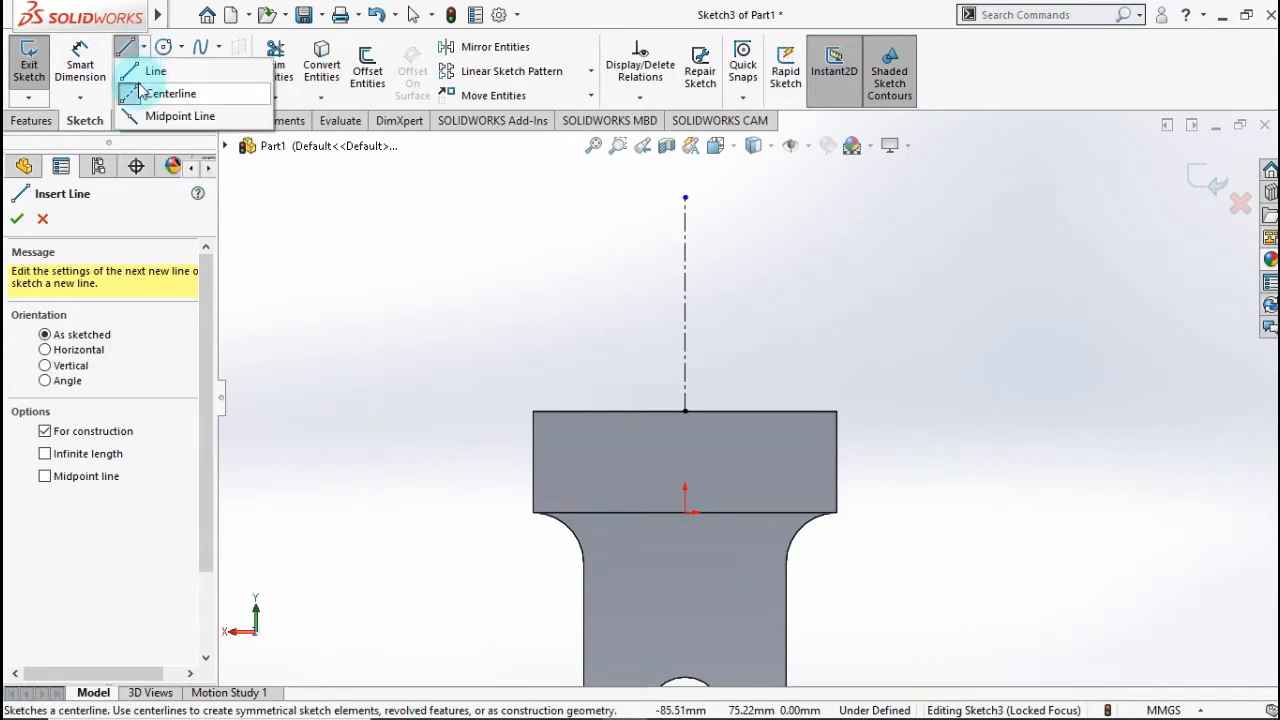
{"action": "left_click", "coordinate": [150, 71]}
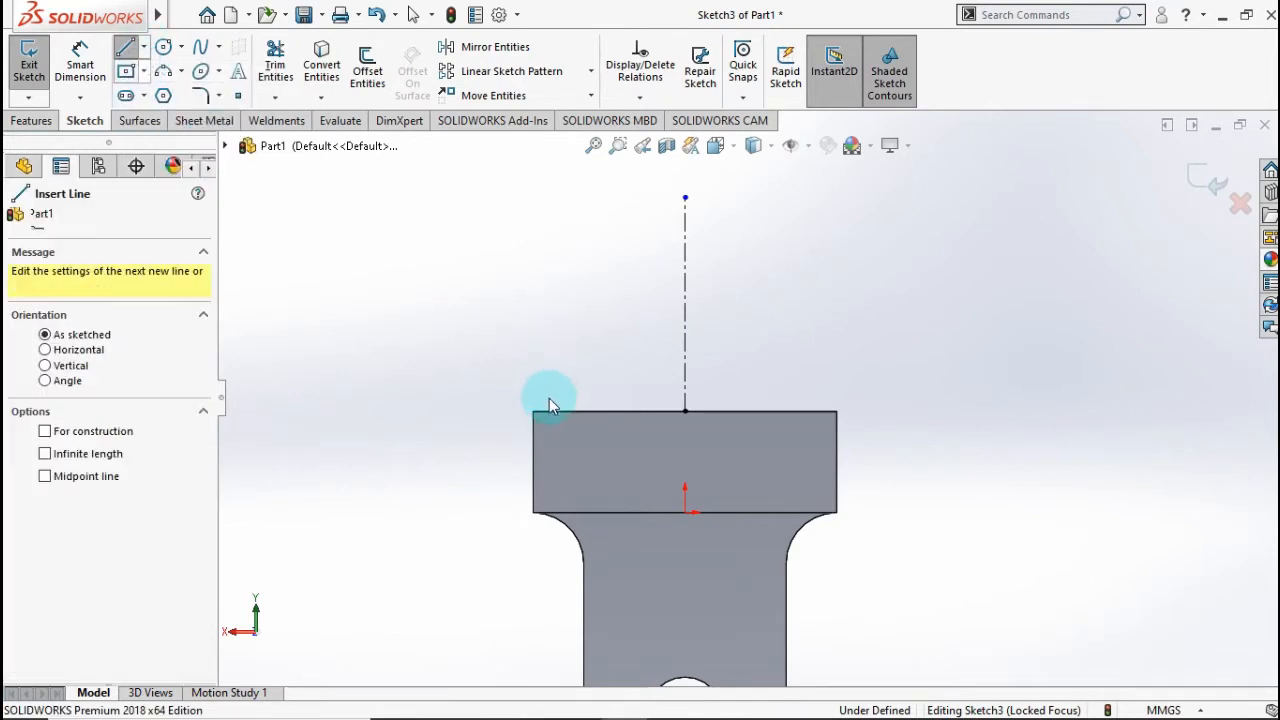
{"action": "left_click_drag", "start_coordinate": [533, 411], "coordinate": [537, 208]}
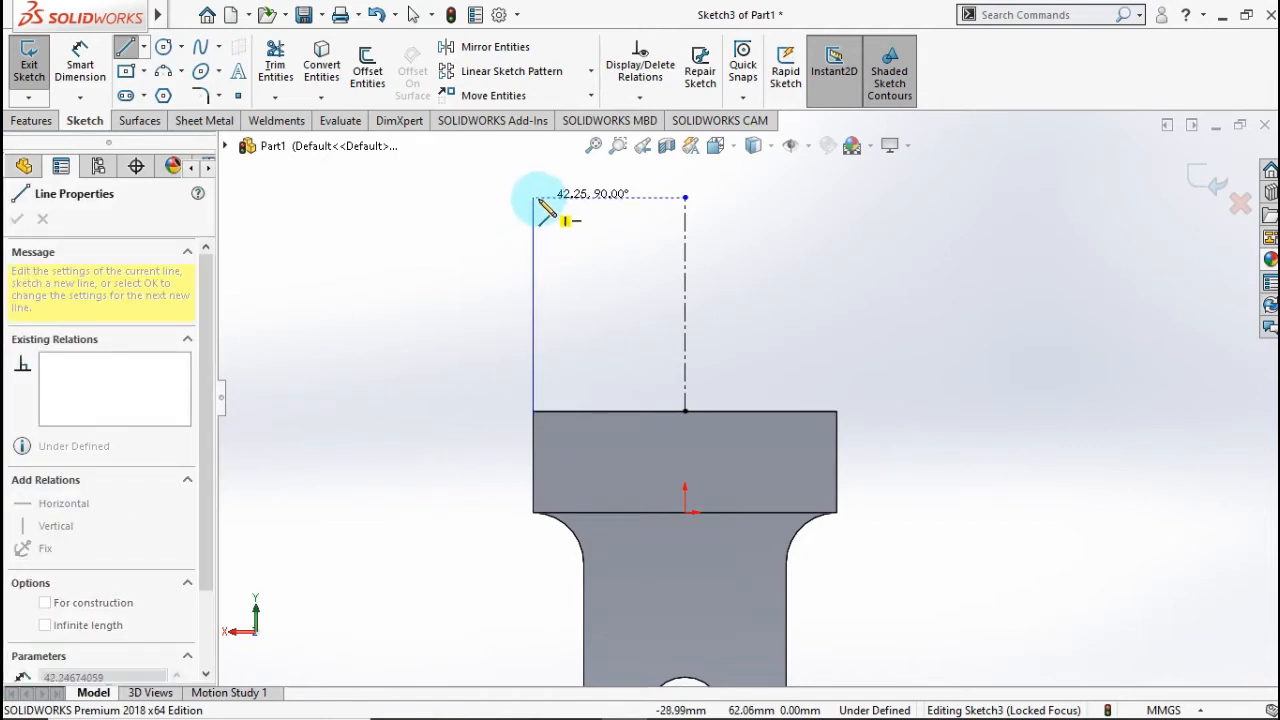
{"action": "left_click", "coordinate": [533, 207]}
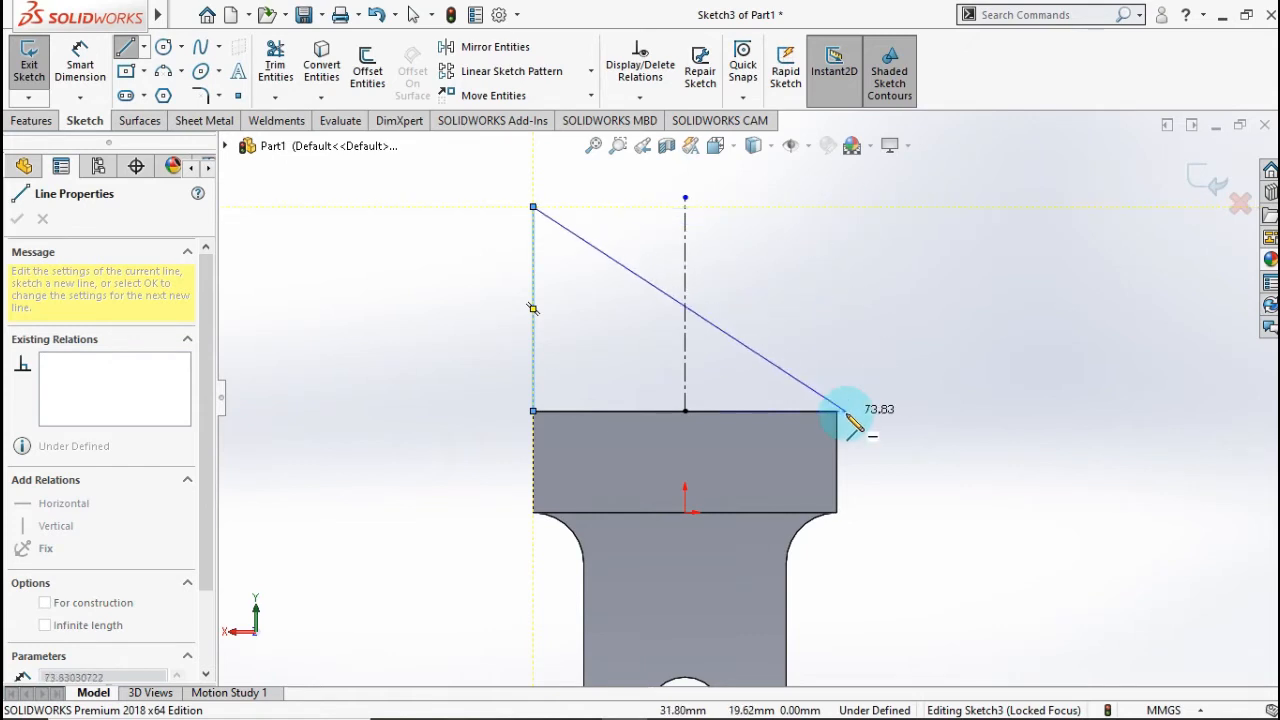
{"action": "left_click", "coordinate": [837, 208]}
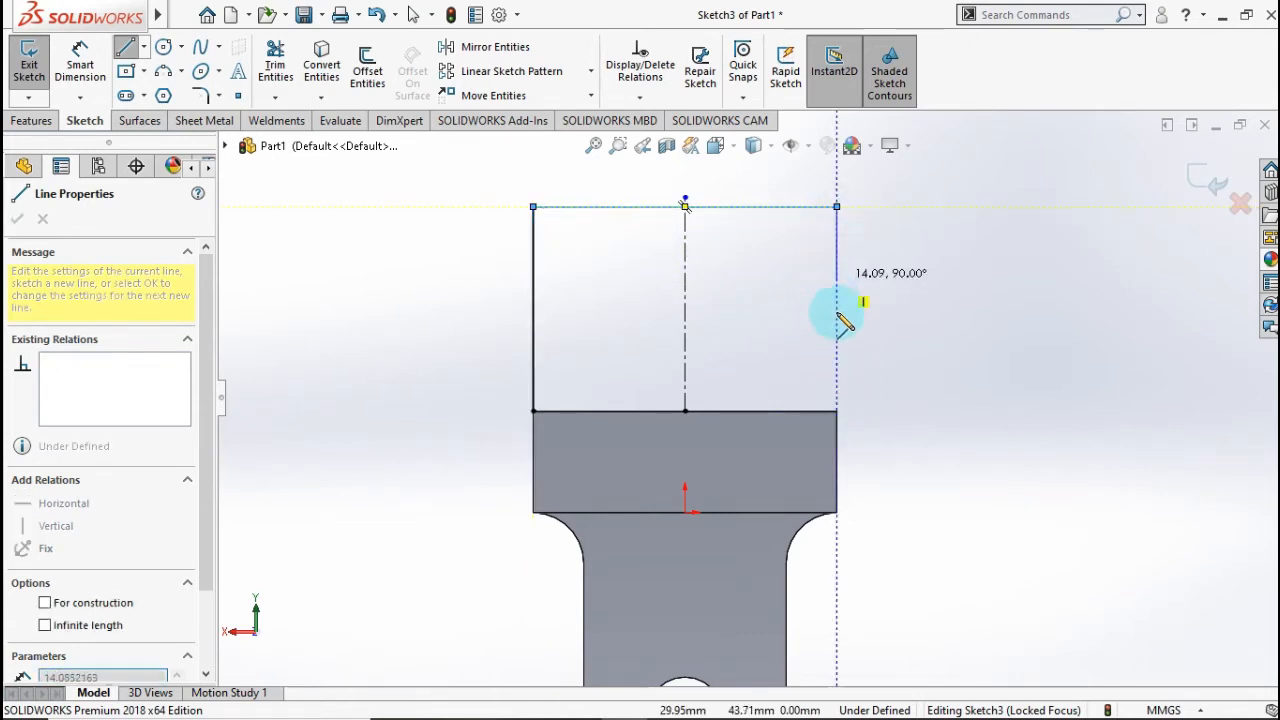
{"action": "left_click", "coordinate": [836, 411]}
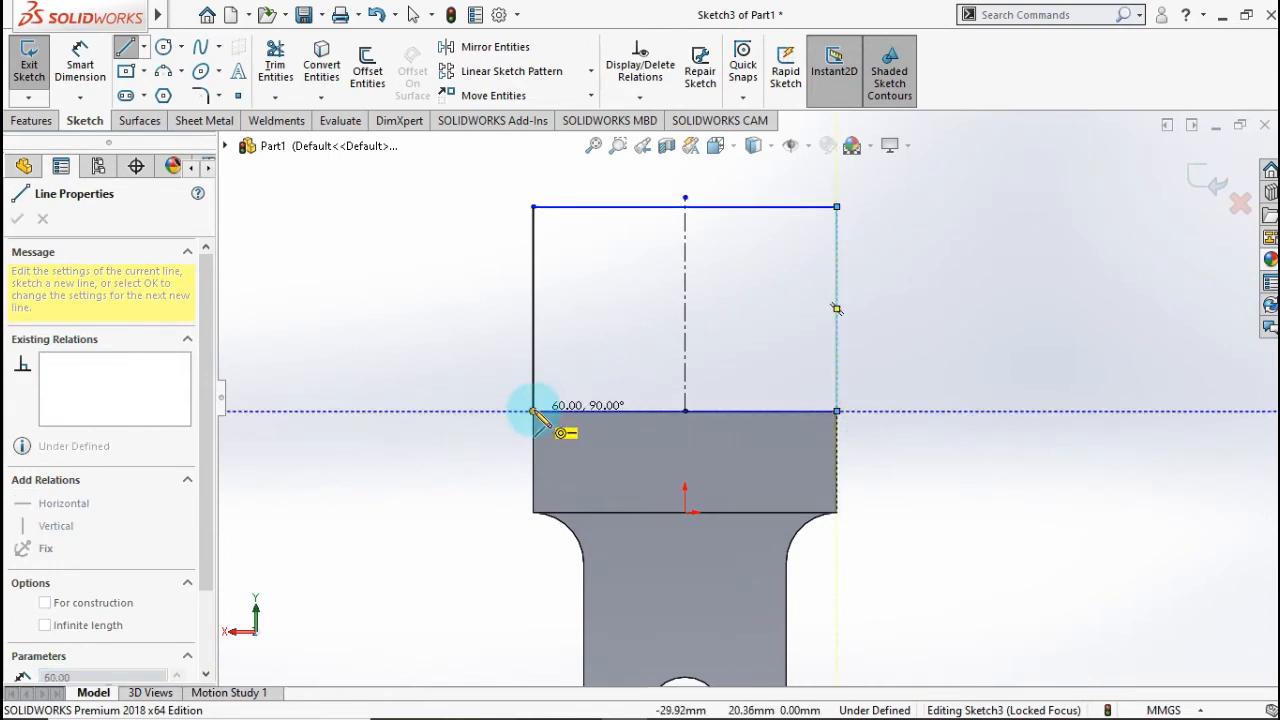
{"action": "left_click", "coordinate": [534, 411]}
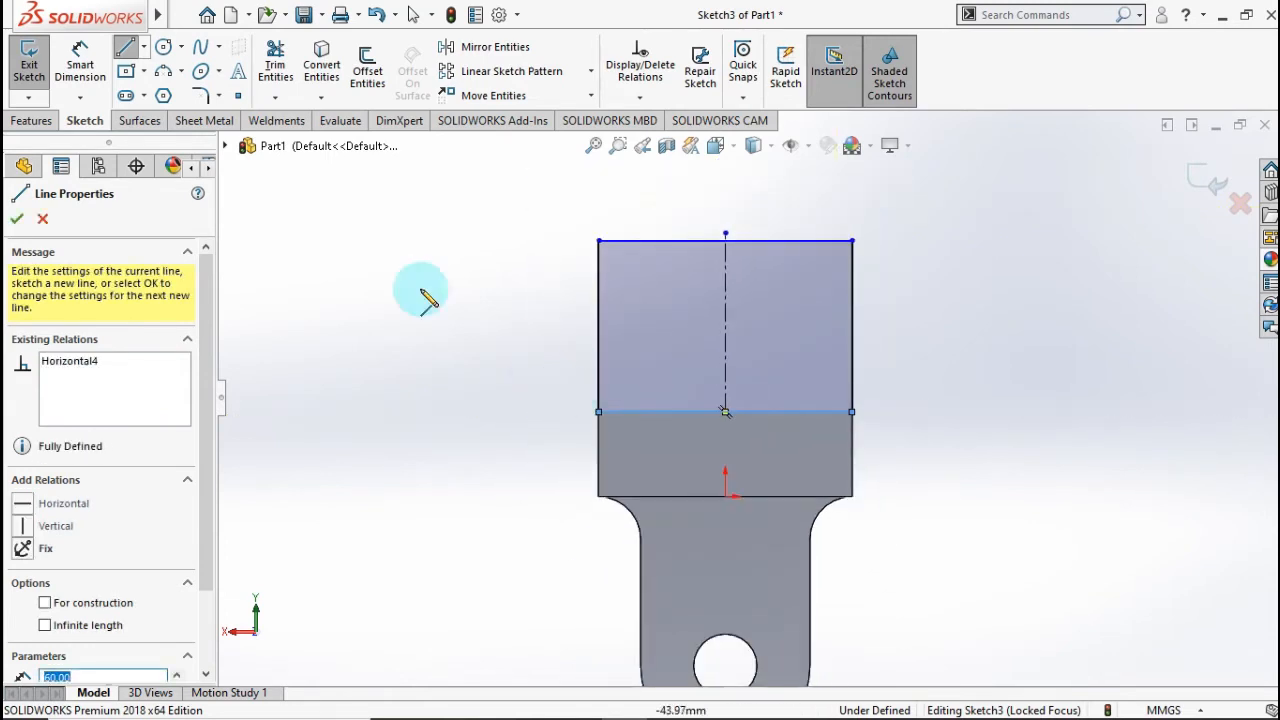
- Dimension the rectangle's height between its lower and upper lines as 60 mm
{"action": "left_click", "coordinate": [80, 52]}
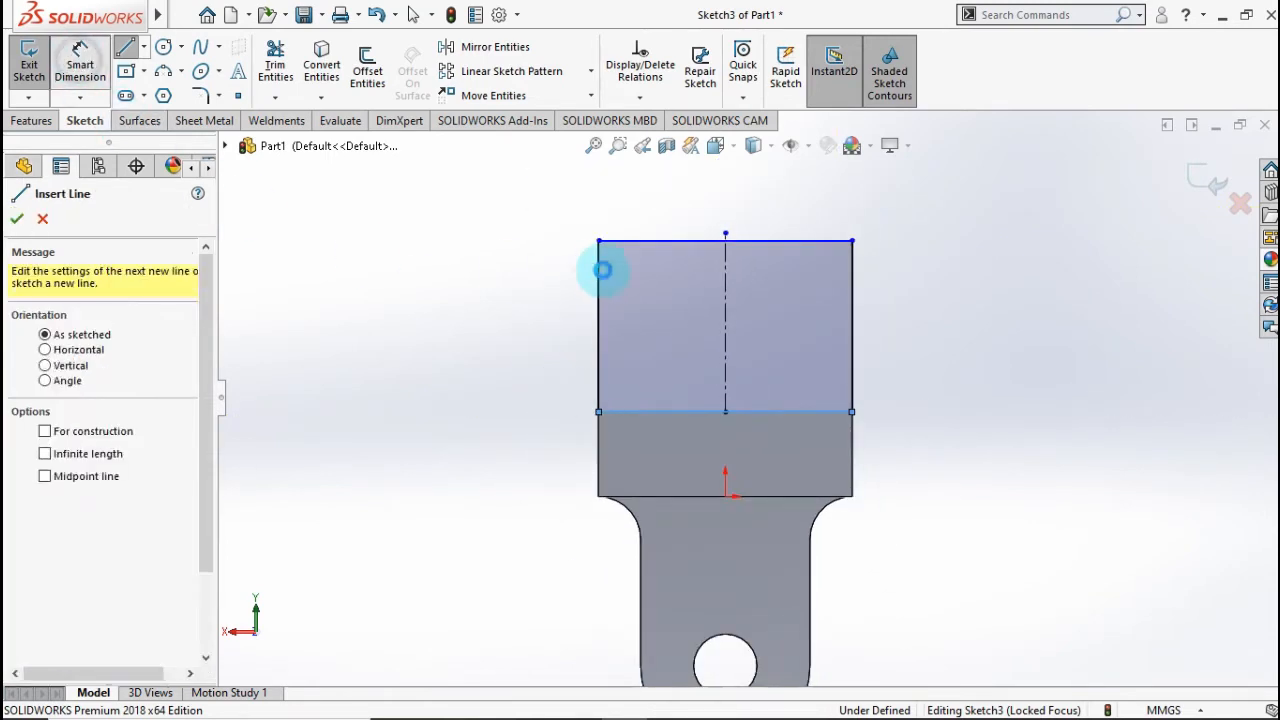
{"action": "left_click", "coordinate": [655, 409]}
{"action": "left_click", "coordinate": [652, 410]}
{"action": "left_click", "coordinate": [515, 339]}
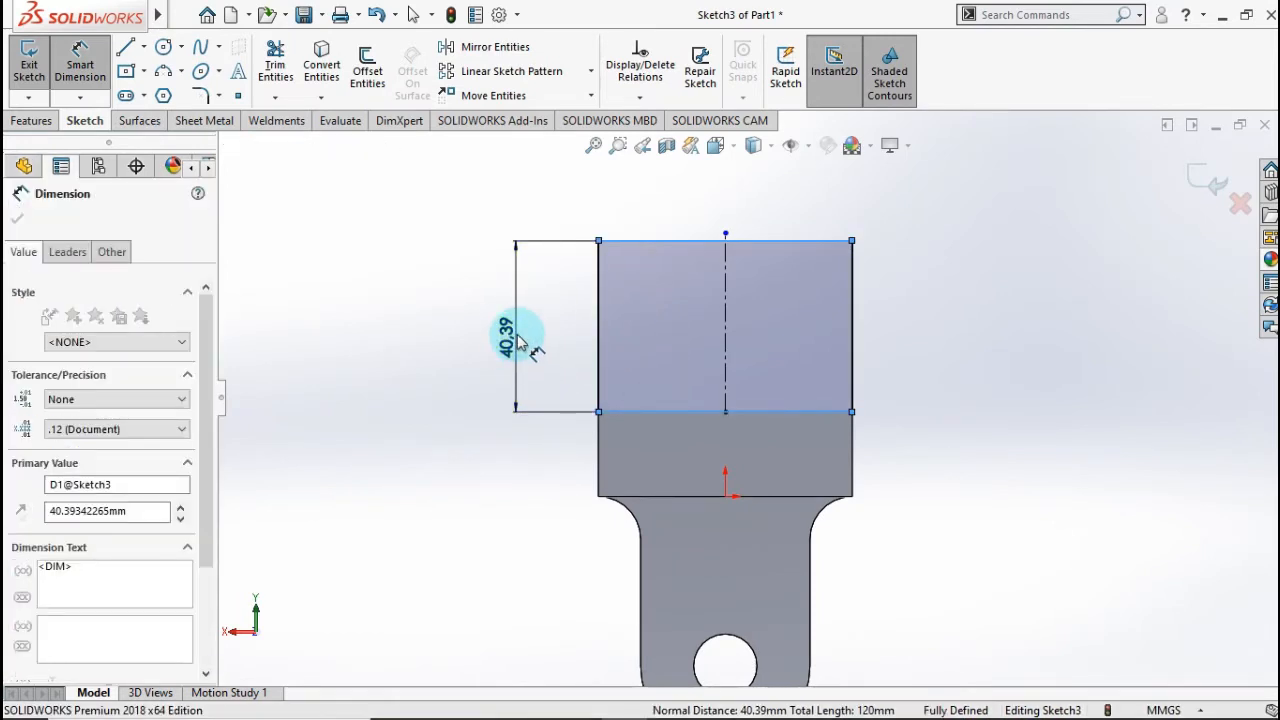
{"action": "type", "text": "60"}
{"action": "left_click", "coordinate": [440, 334]}
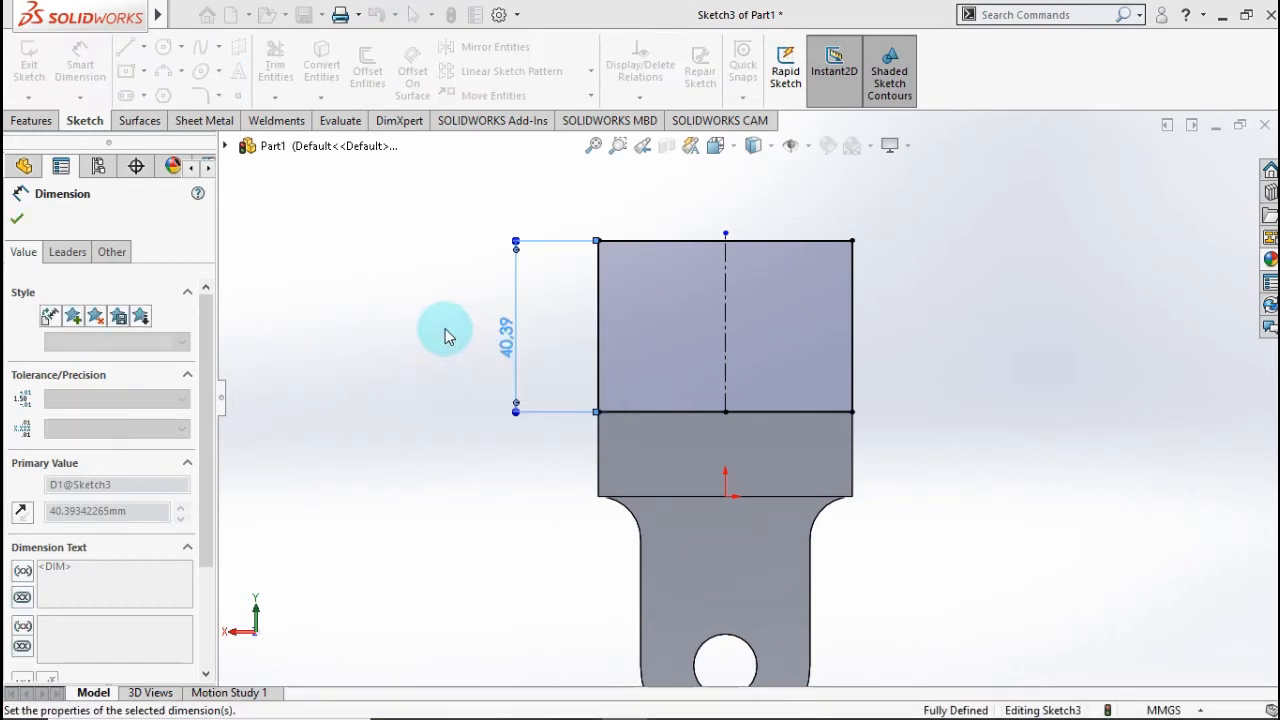
- Extrude the rectangle as a blind 10 mm boss in the reversed direction, over the block, to form an upright plate
{"action": "scroll", "coordinate": [794, 238], "scroll_direction": "up", "scroll_amount": 2}
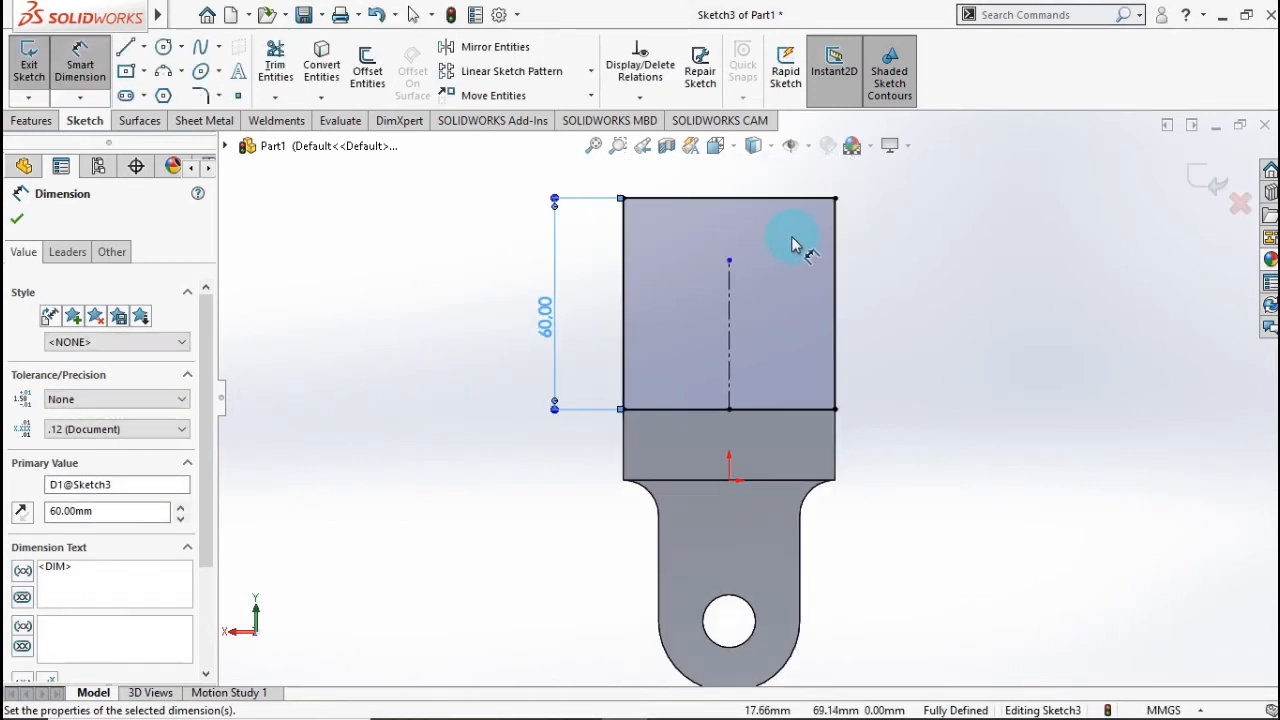
{"action": "scroll", "coordinate": [791, 238], "scroll_direction": "down", "scroll_amount": 2}
{"action": "scroll", "coordinate": [750, 246], "scroll_direction": "up", "scroll_amount": 1}
{"action": "middle_click_drag", "start_coordinate": [612, 308], "coordinate": [443, 297]}
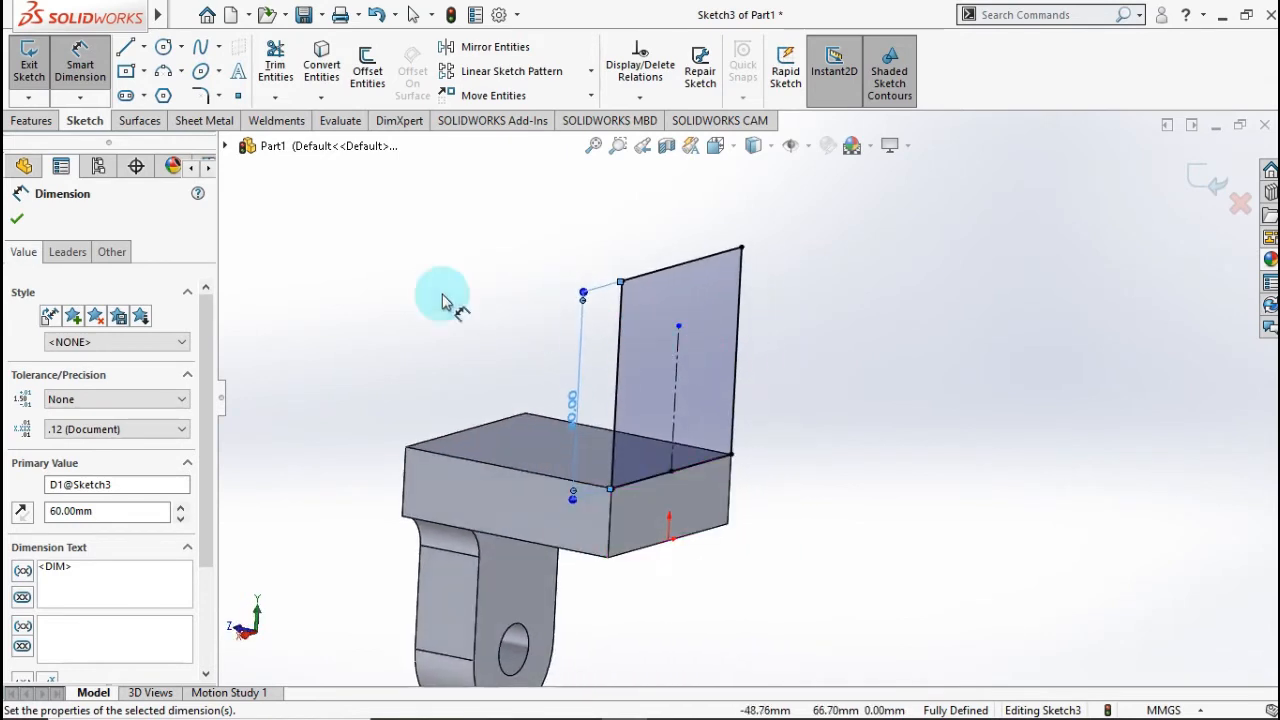
{"action": "left_click", "coordinate": [50, 122]}
{"action": "left_click", "coordinate": [48, 85]}
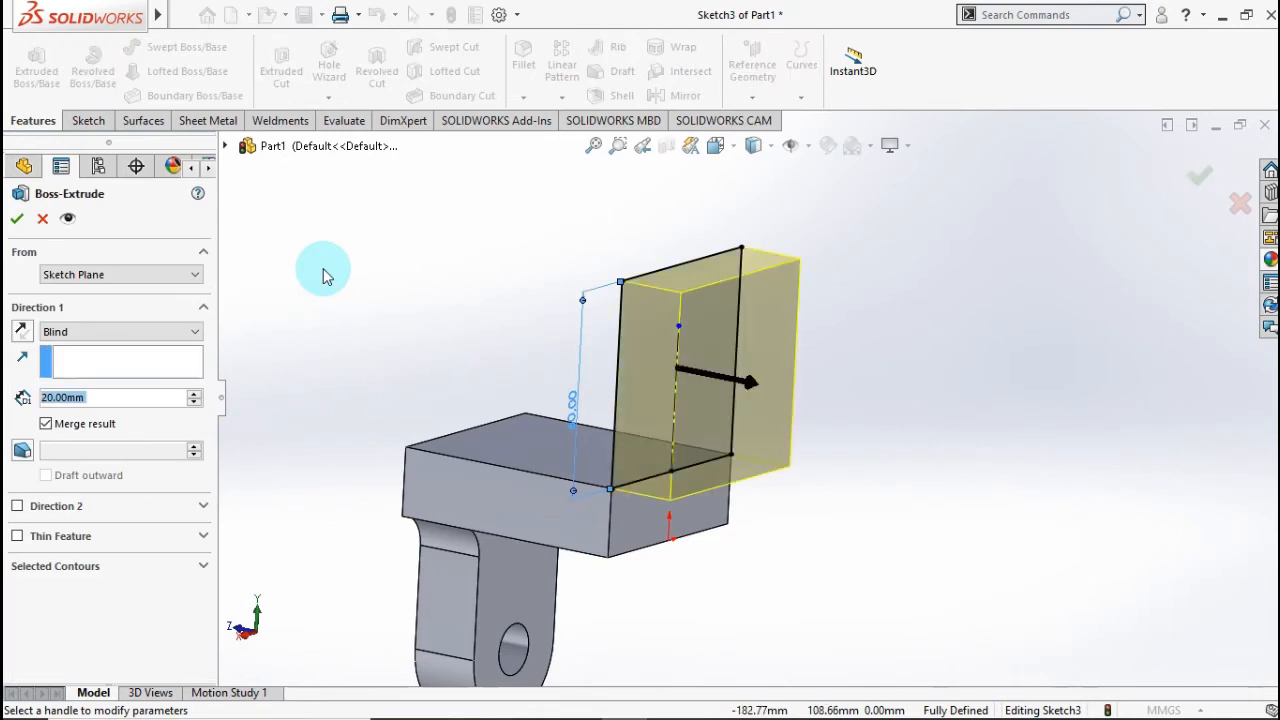
{"action": "type", "text": "10"}
{"action": "key", "text": "Return"}
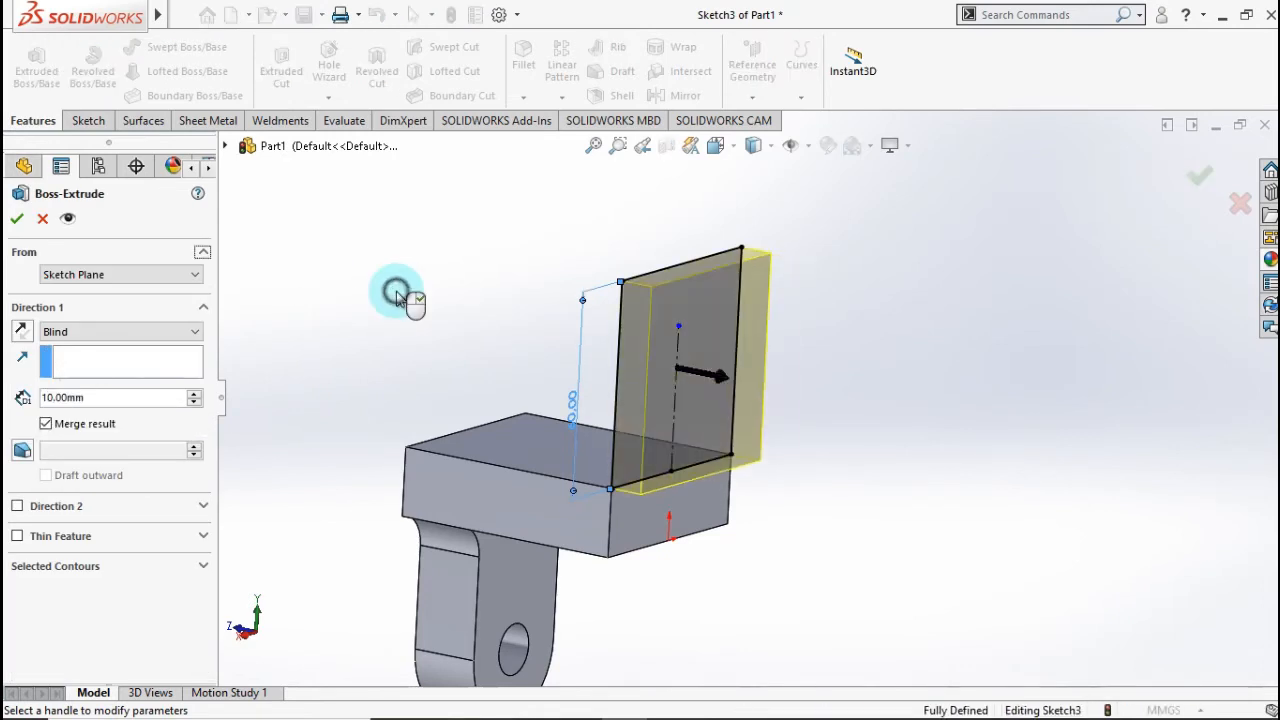
{"action": "left_click", "coordinate": [22, 333]}
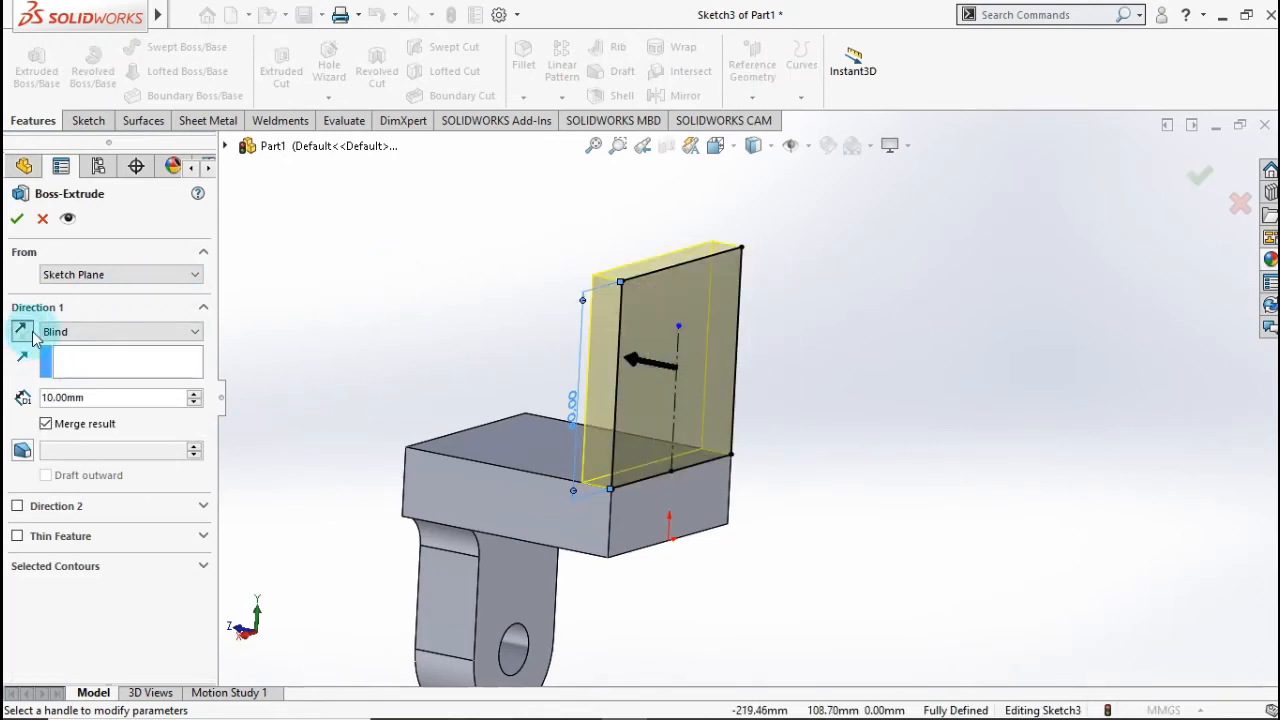
{"action": "left_click", "coordinate": [16, 220]}
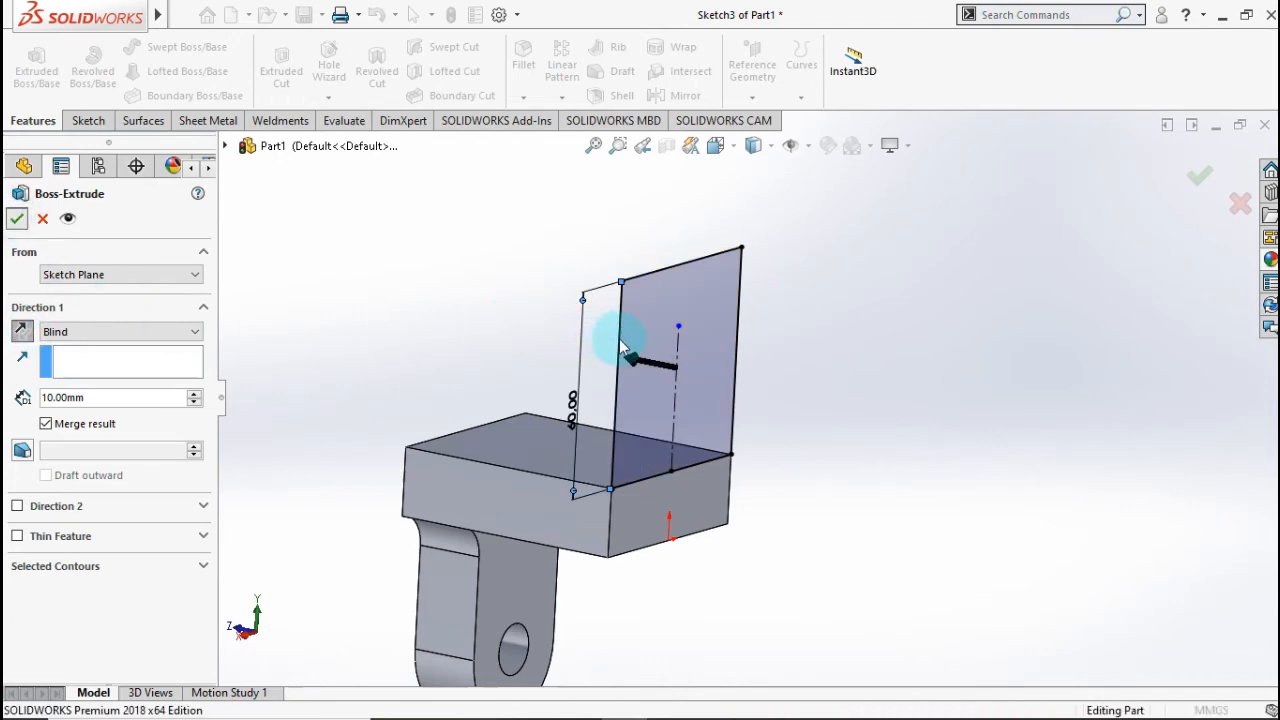
- Create a reference plane offset 5 mm outward from the rear face of the upright plate
{"action": "scroll", "coordinate": [631, 339], "scroll_direction": "down", "scroll_amount": 1}
{"action": "middle_click_drag", "start_coordinate": [657, 339], "coordinate": [705, 358]}
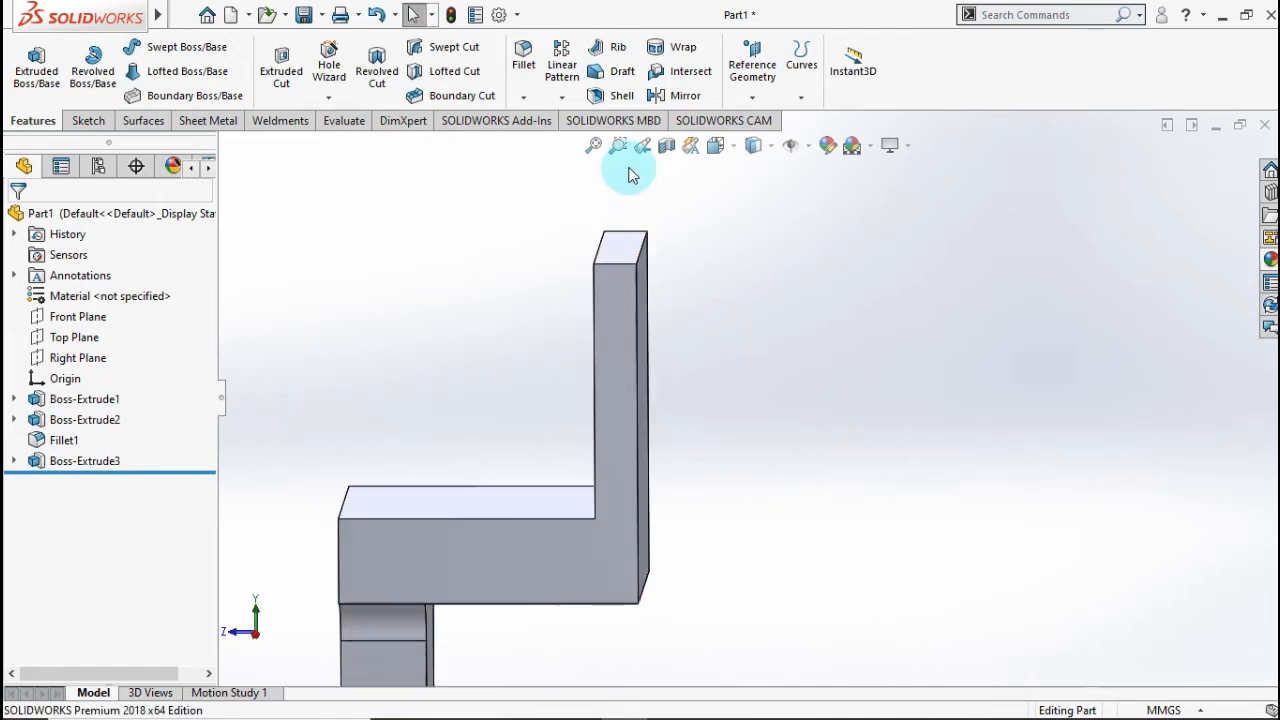
{"action": "middle_click_drag", "start_coordinate": [614, 186], "coordinate": [590, 192]}
{"action": "left_click", "coordinate": [751, 96]}
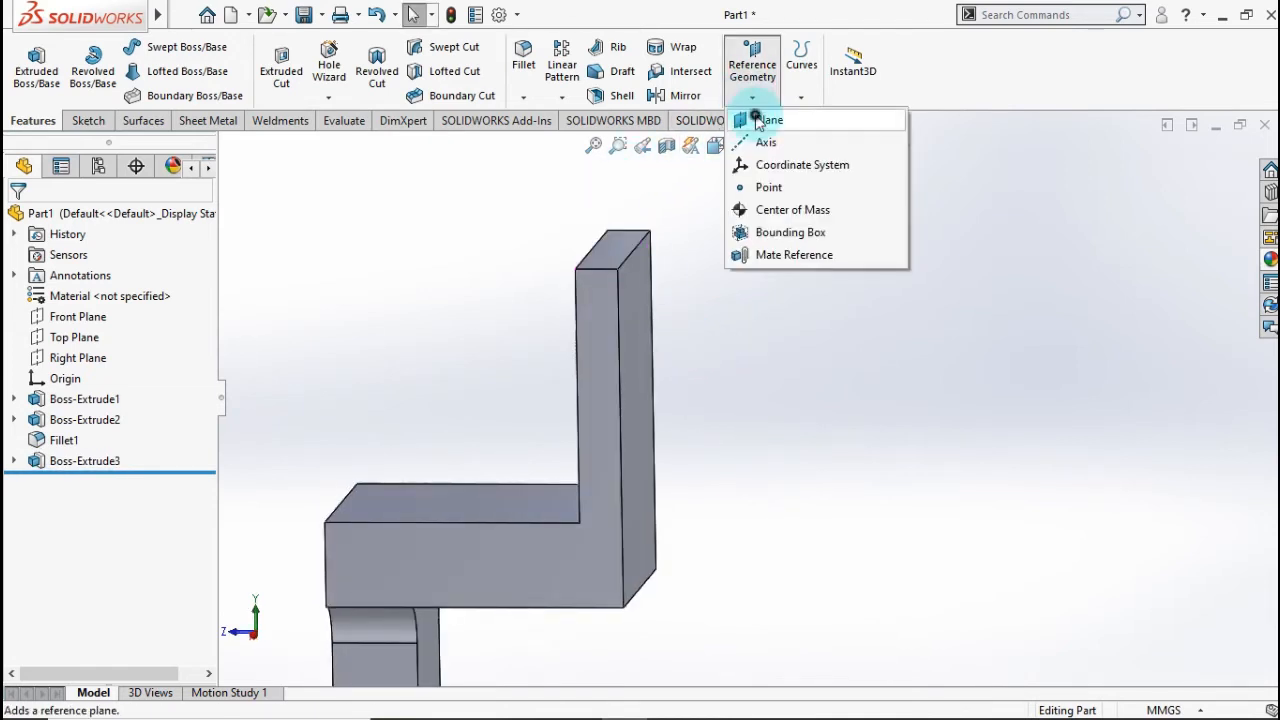
{"action": "left_click", "coordinate": [757, 120]}
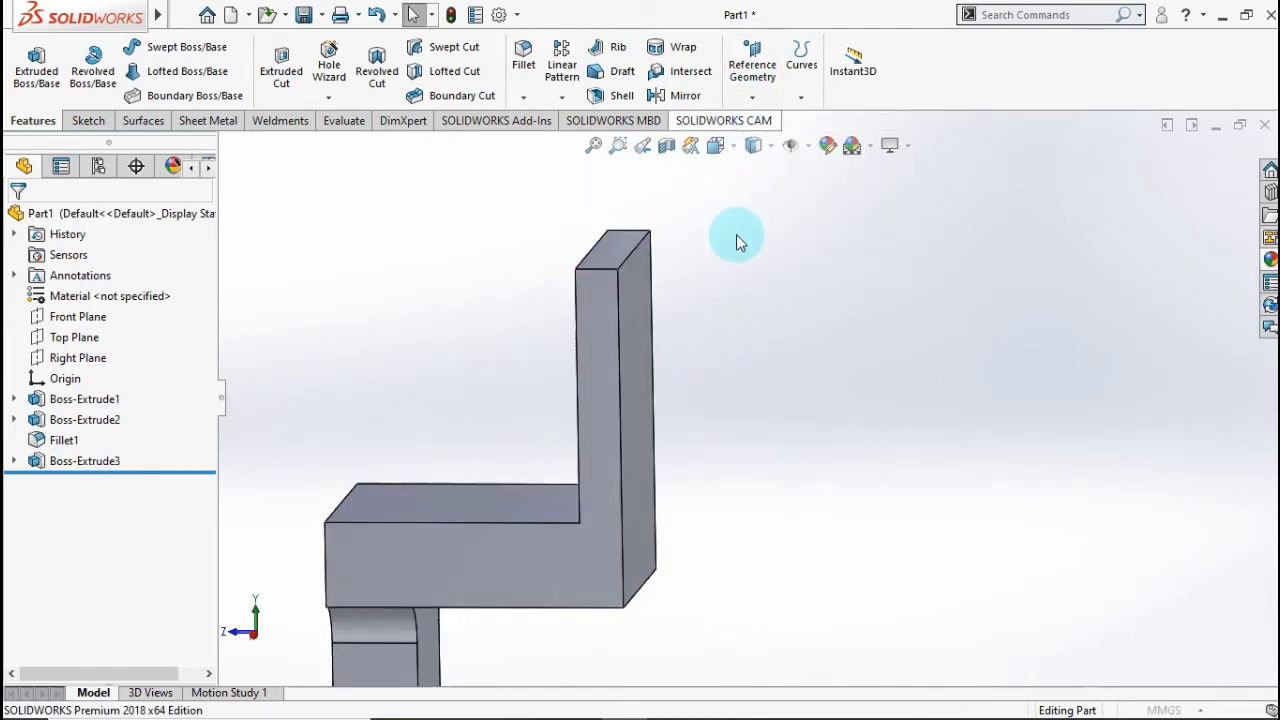
{"action": "left_click", "coordinate": [643, 384]}
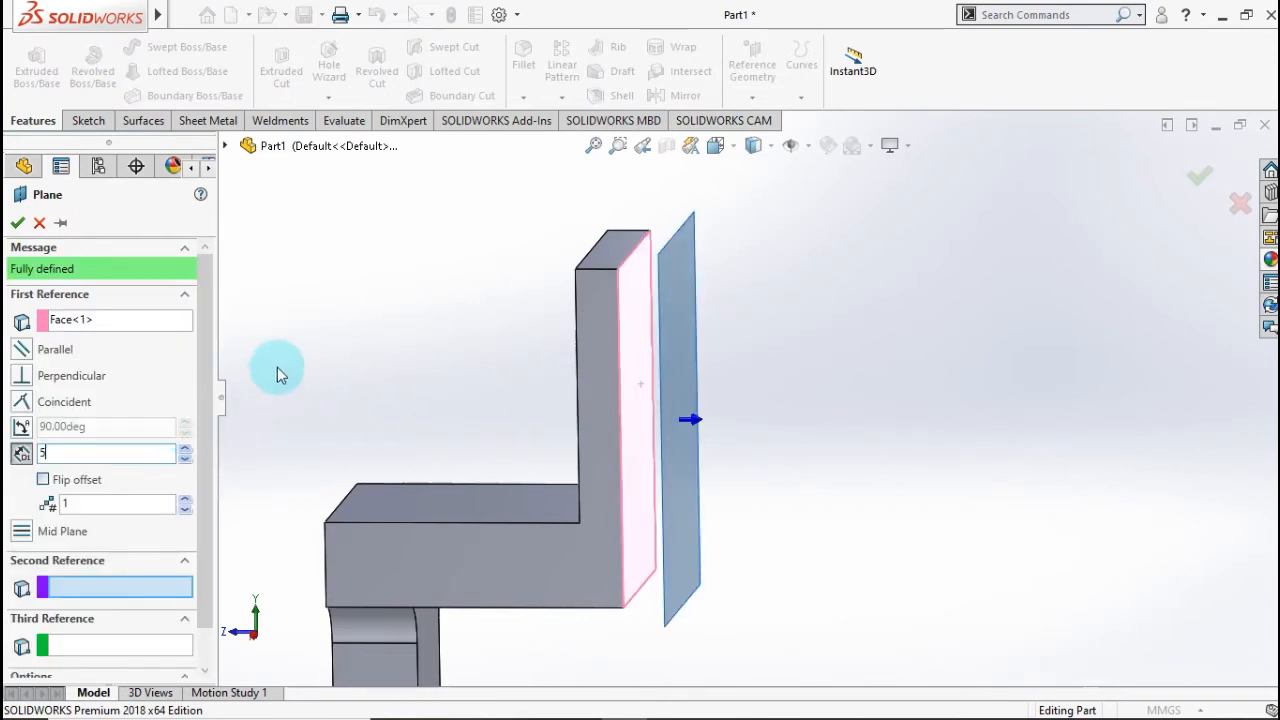
{"action": "key", "text": "Return"}
{"action": "left_click", "coordinate": [17, 222]}
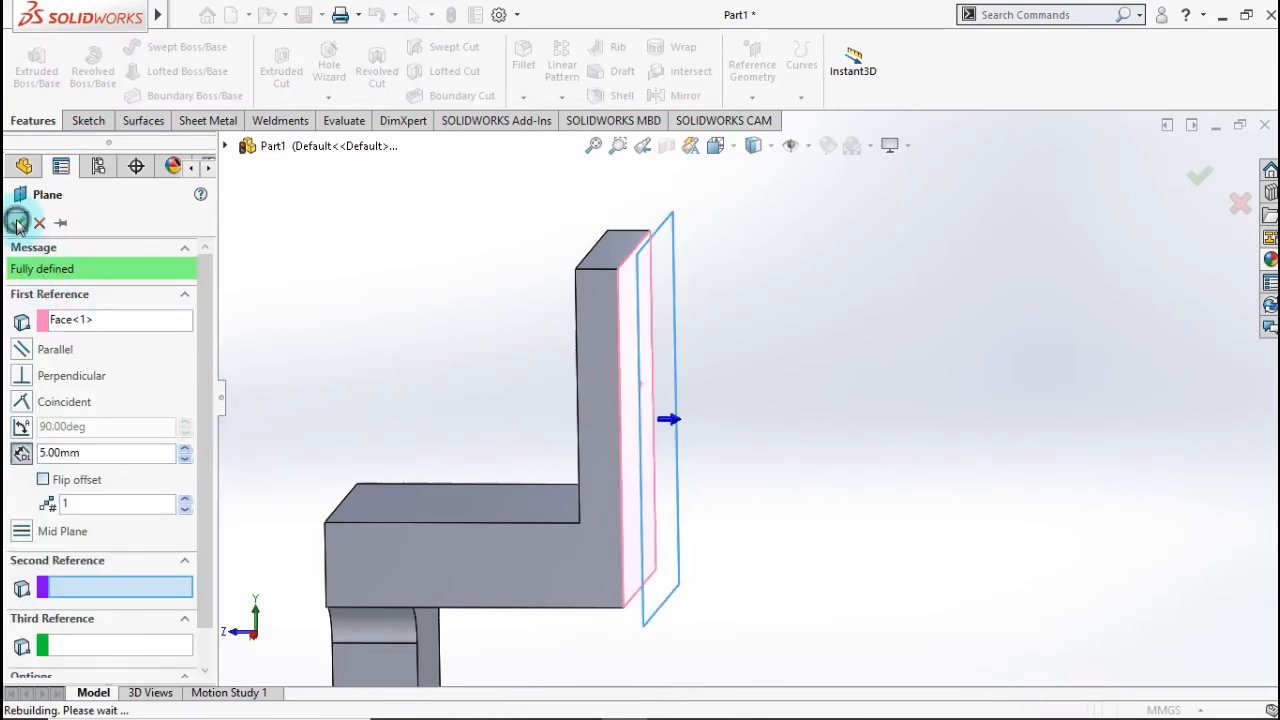
- Start a sketch on the offset plane and draw a 30 mm radius circle centered on the midpoint of the plate's upper edge
{"action": "middle_click_drag", "start_coordinate": [761, 459], "coordinate": [724, 478]}
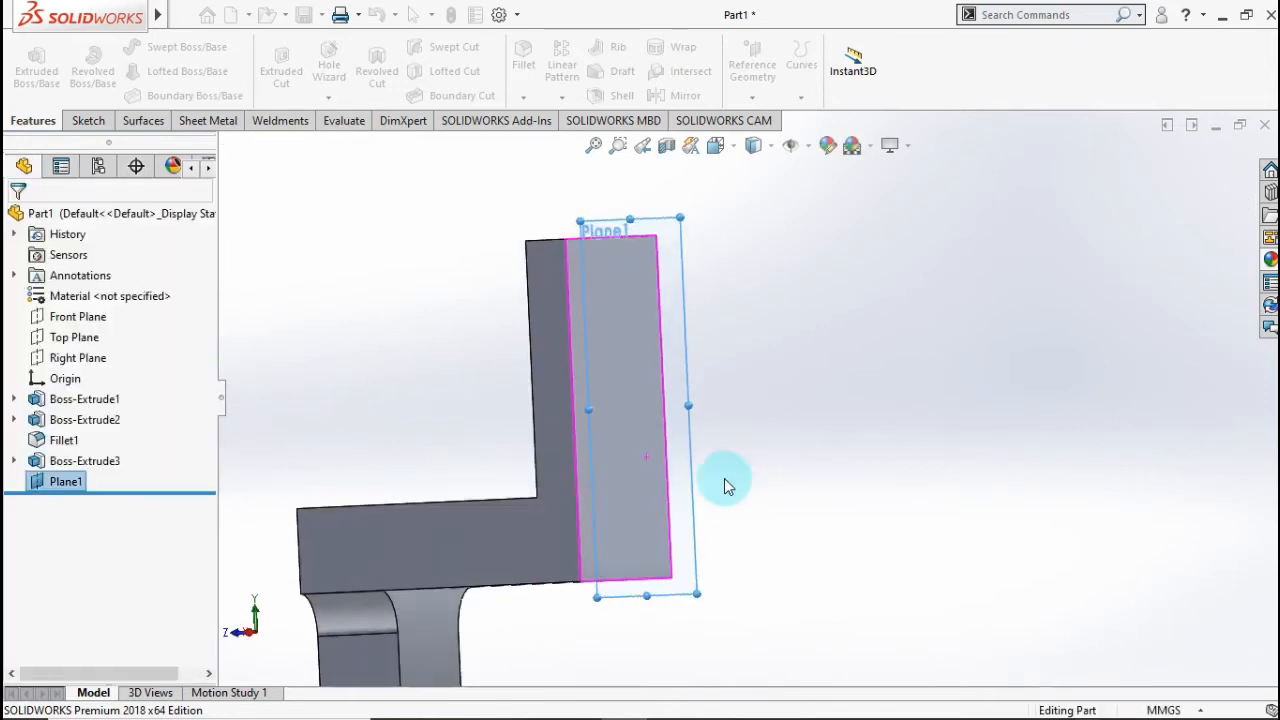
{"action": "left_click", "coordinate": [685, 500]}
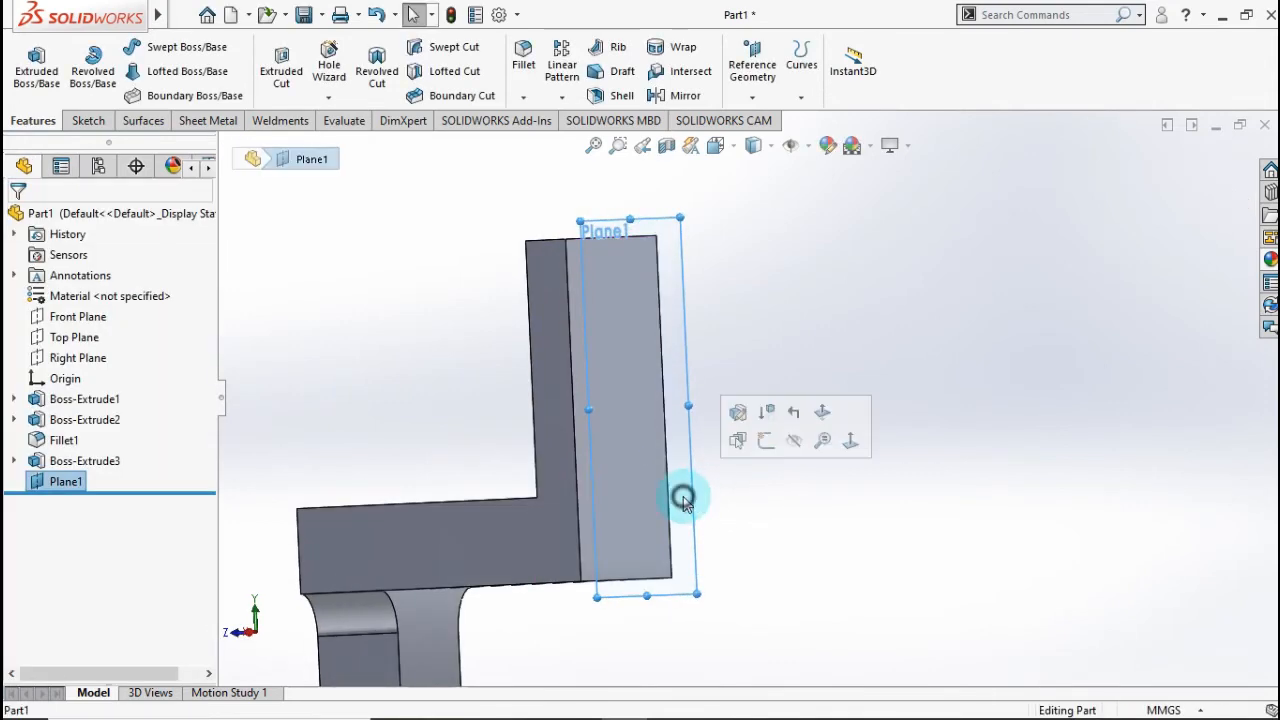
{"action": "left_click", "coordinate": [764, 442]}
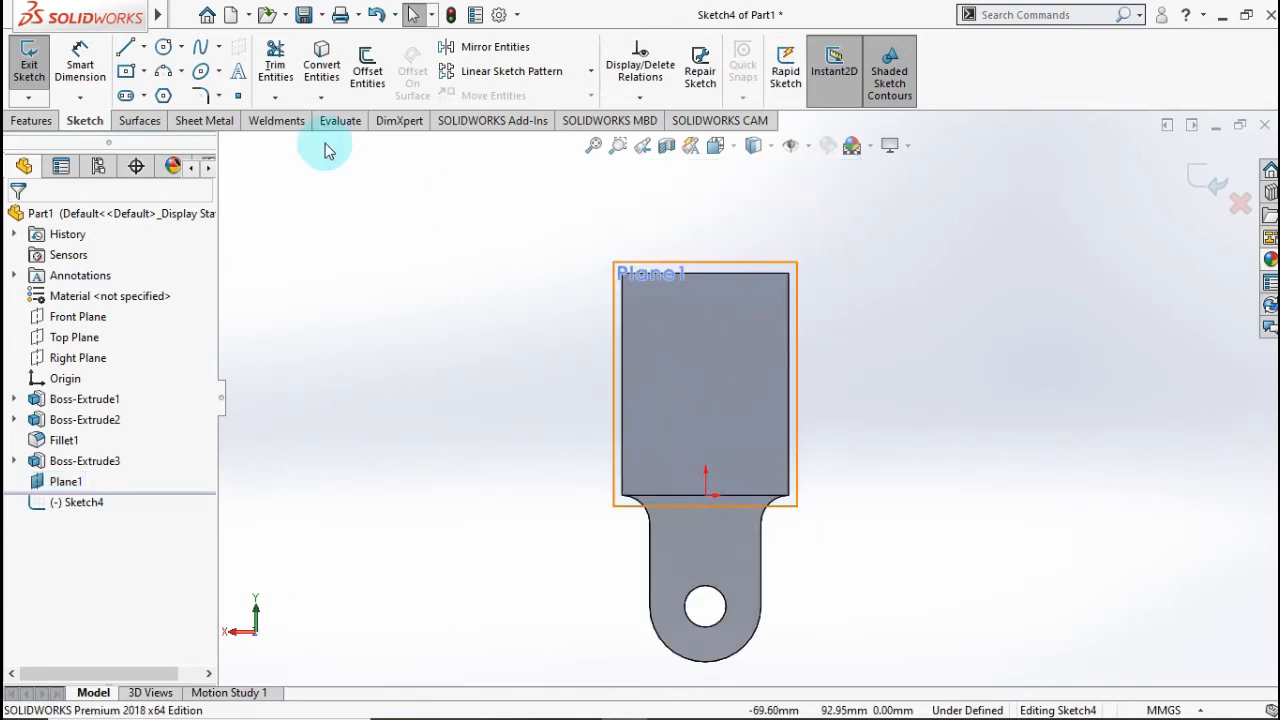
{"action": "left_click", "coordinate": [163, 47]}
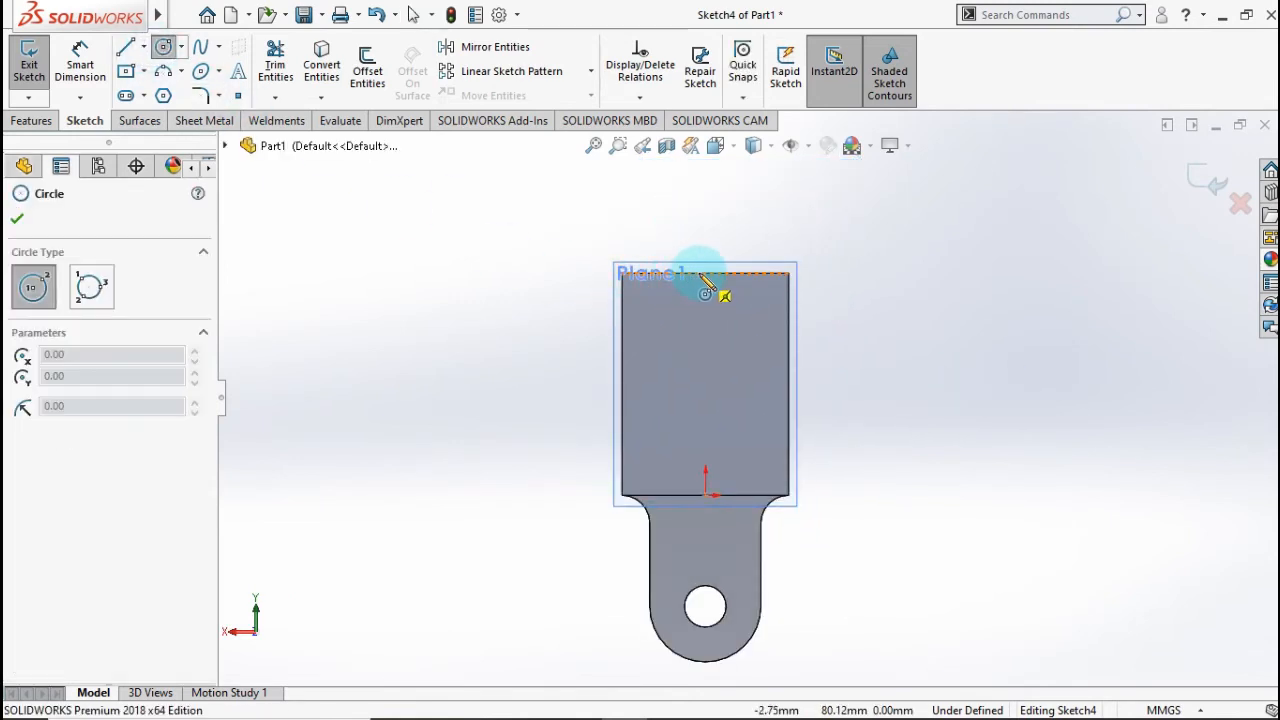
{"action": "left_click", "coordinate": [705, 273]}
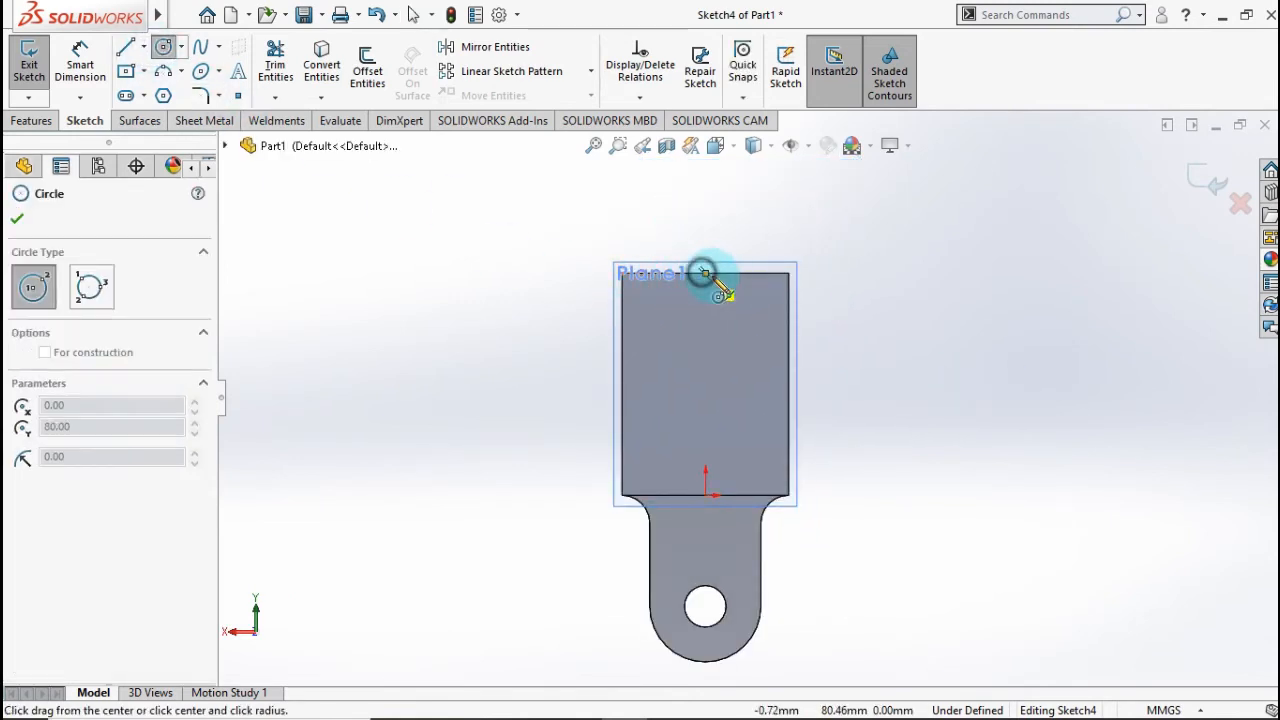
{"action": "left_click", "coordinate": [790, 273]}
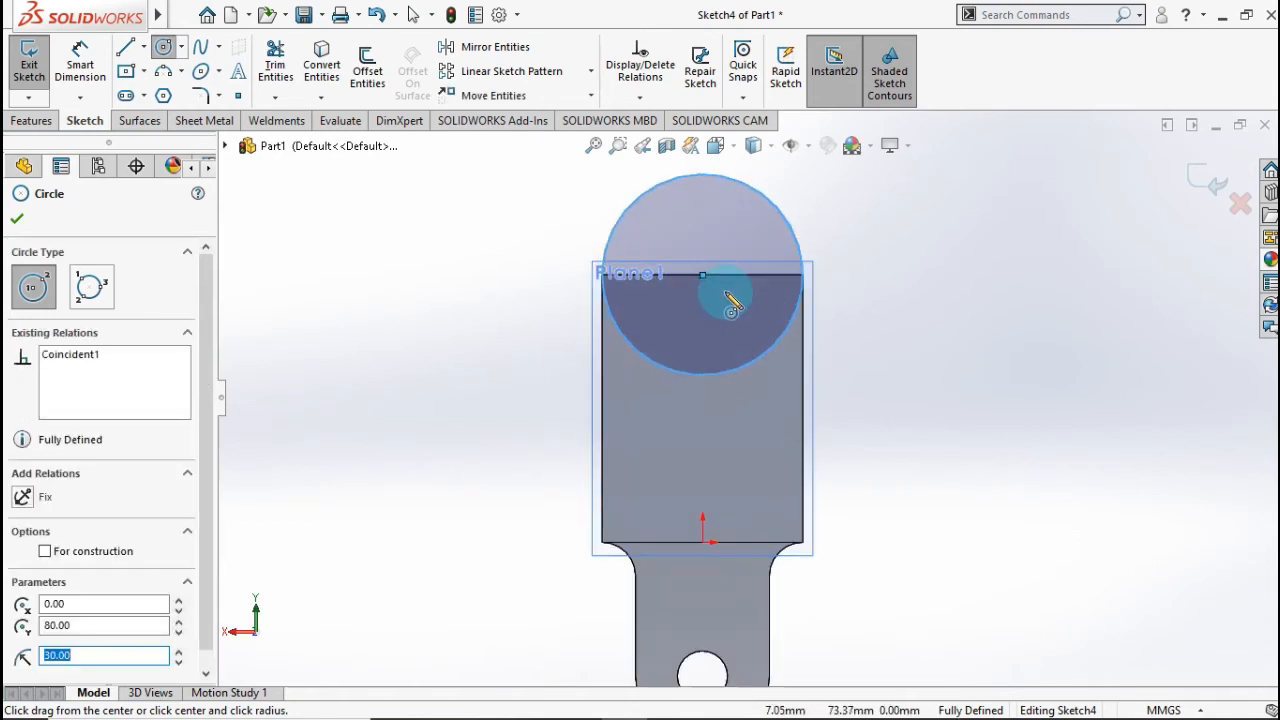
- Extrude the circle as a blind 40 mm boss in the reversed direction, through the upright plate
{"action": "scroll", "coordinate": [652, 301], "scroll_direction": "down", "scroll_amount": 1}
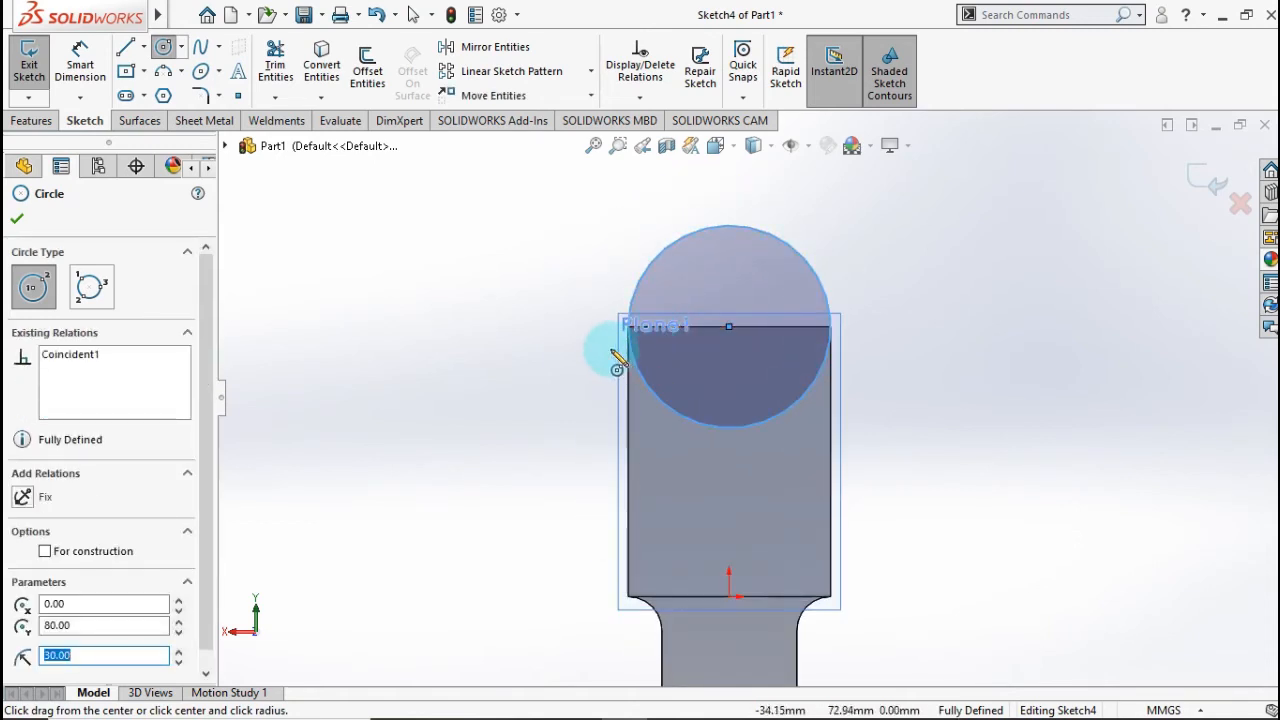
{"action": "mouse_move", "coordinate": [598, 350]}
{"action": "middle_mouse_down"}
{"action": "mouse_move", "coordinate": [623, 323]}
{"action": "mouse_move", "coordinate": [714, 337]}
{"action": "middle_mouse_up"}
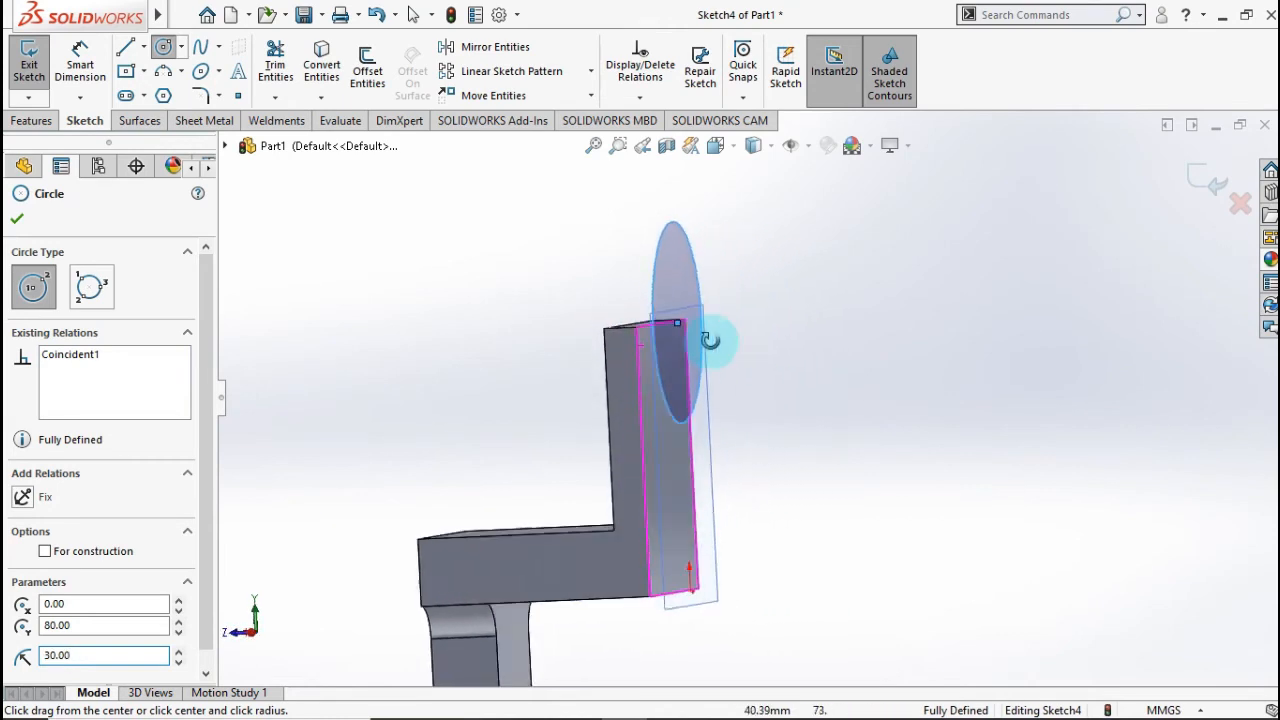
{"action": "left_click", "coordinate": [33, 121]}
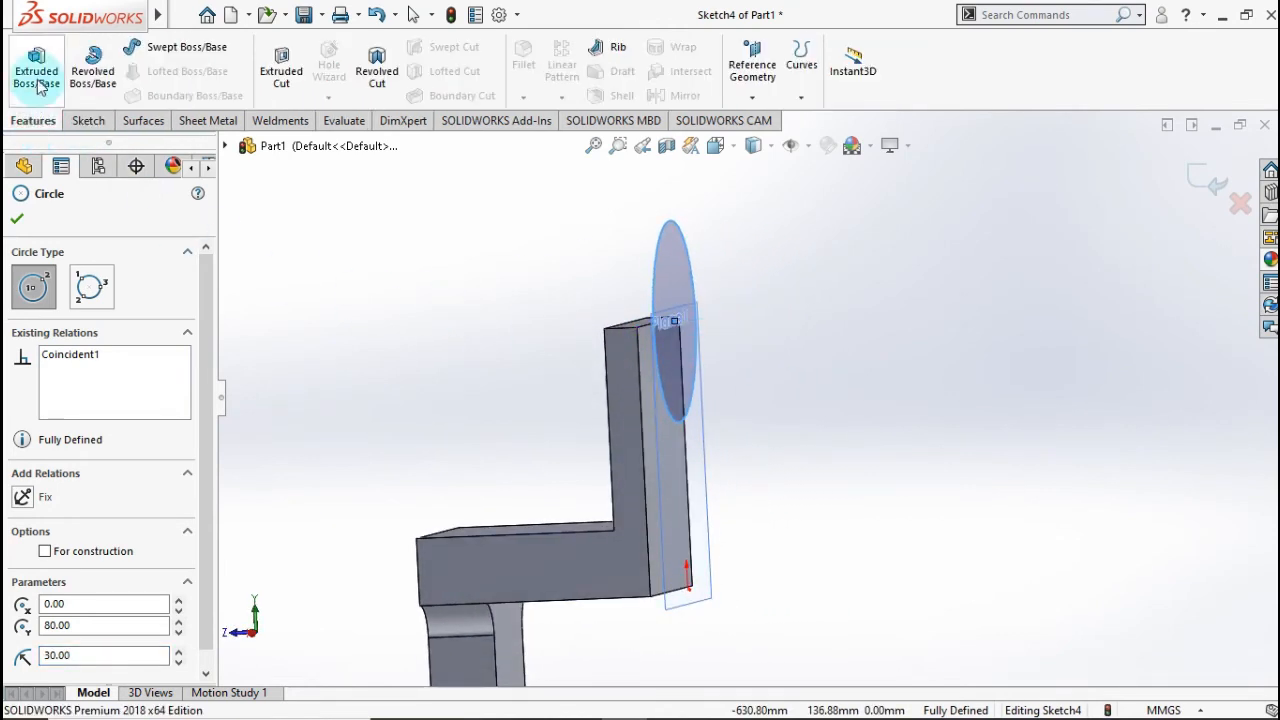
{"action": "left_click", "coordinate": [38, 82]}
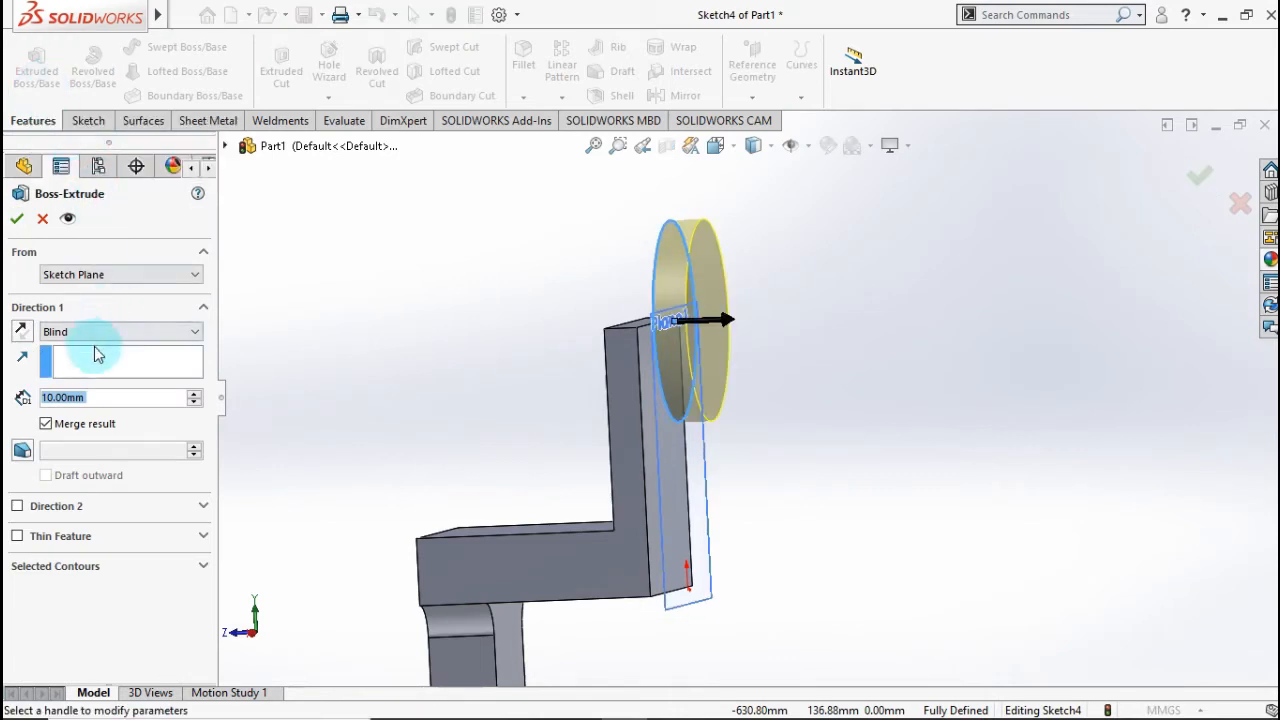
{"action": "type", "text": "40"}
{"action": "key", "text": "Return"}
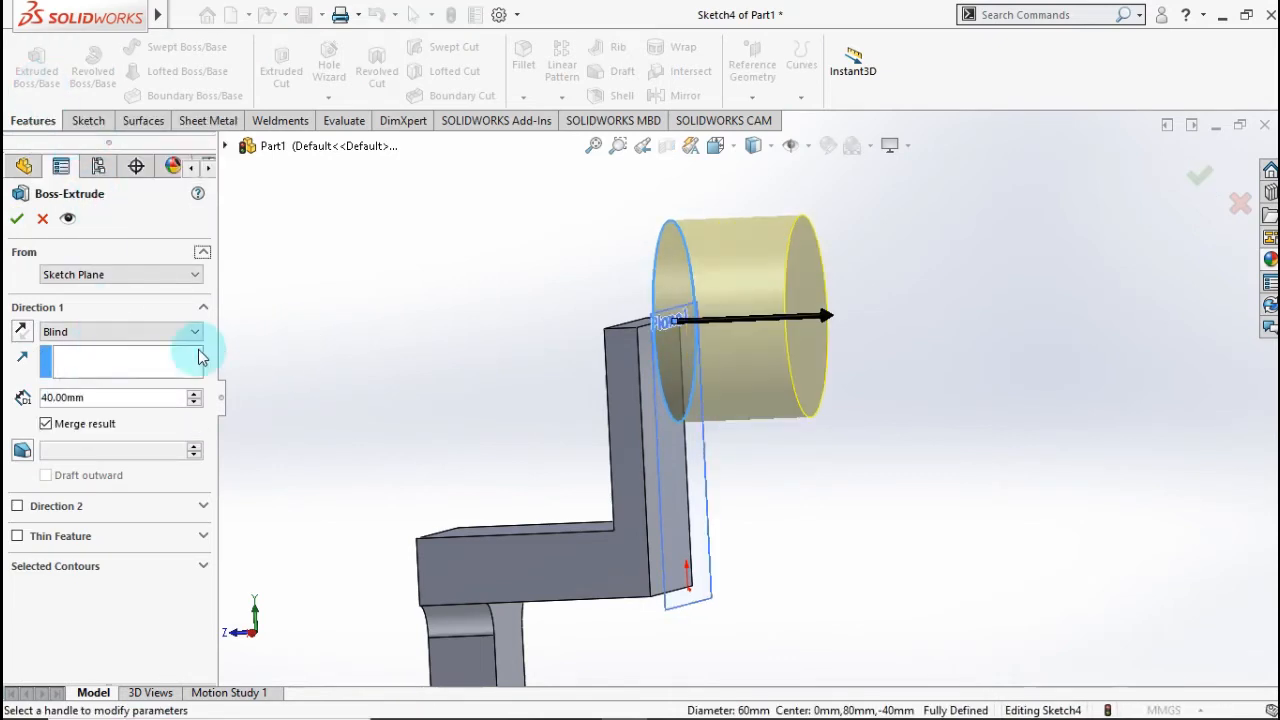
{"action": "left_click", "coordinate": [21, 332]}
{"action": "middle_click_drag", "start_coordinate": [392, 333], "coordinate": [429, 343]}
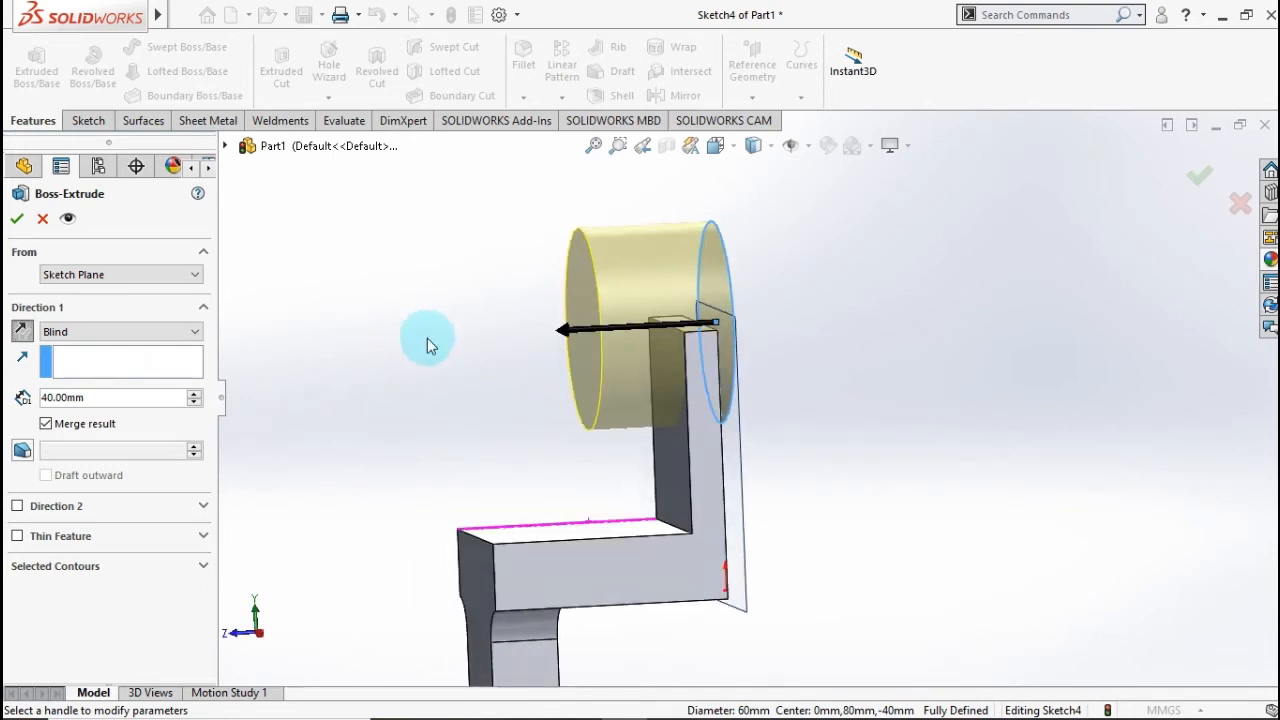
{"action": "left_click", "coordinate": [1192, 178]}
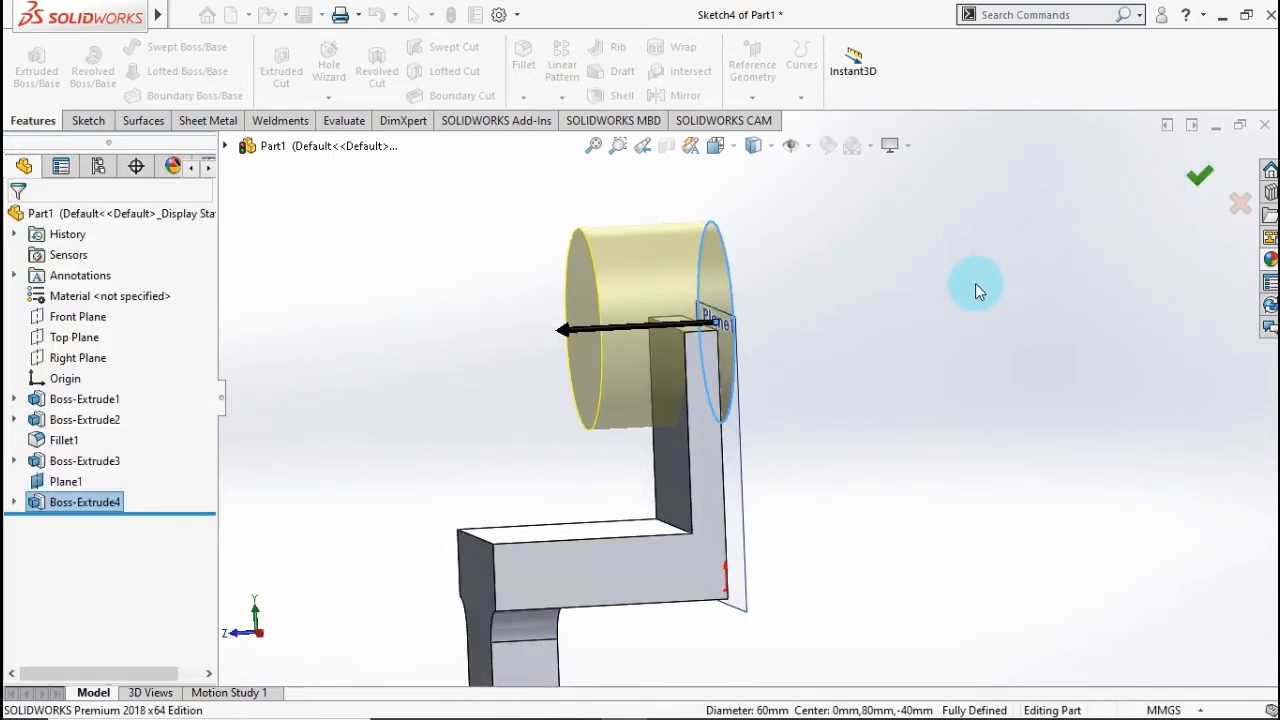
- Hide the offset reference plane behind the upright plate
{"action": "middle_click_drag", "start_coordinate": [856, 310], "coordinate": [916, 323]}
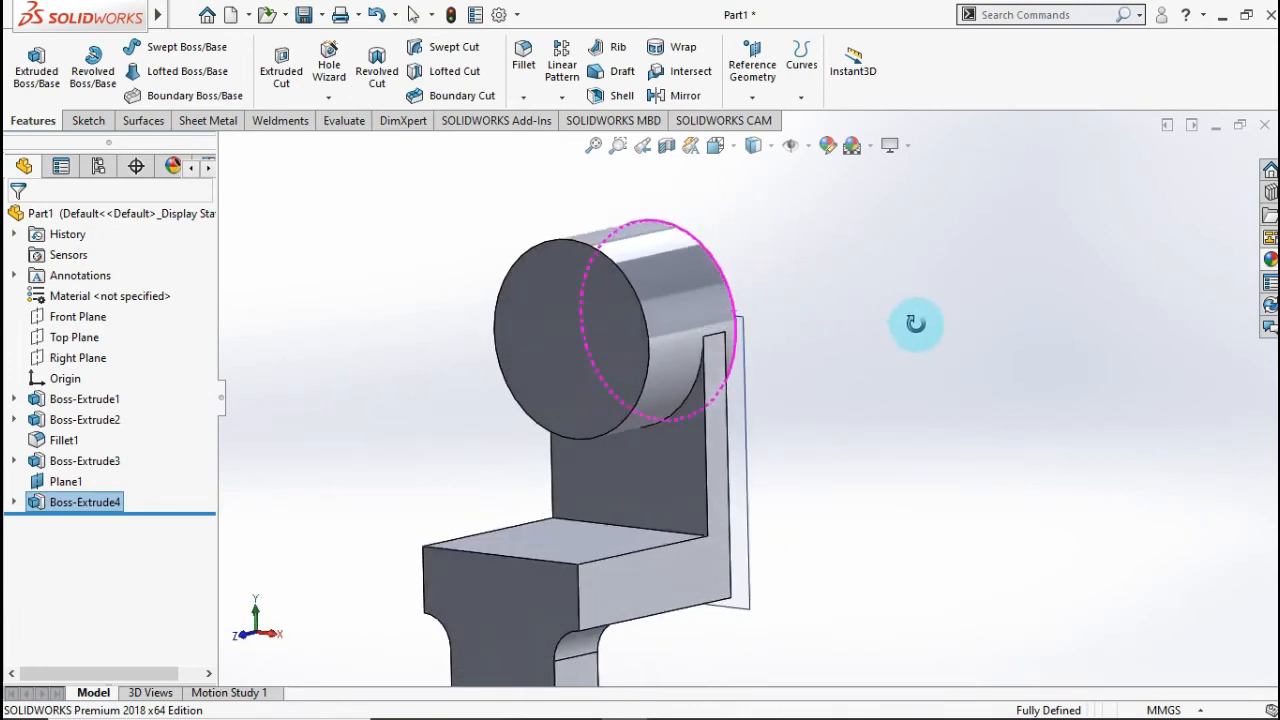
{"action": "middle_click_drag", "start_coordinate": [856, 364], "coordinate": [791, 487]}
{"action": "right_click", "coordinate": [808, 472]}
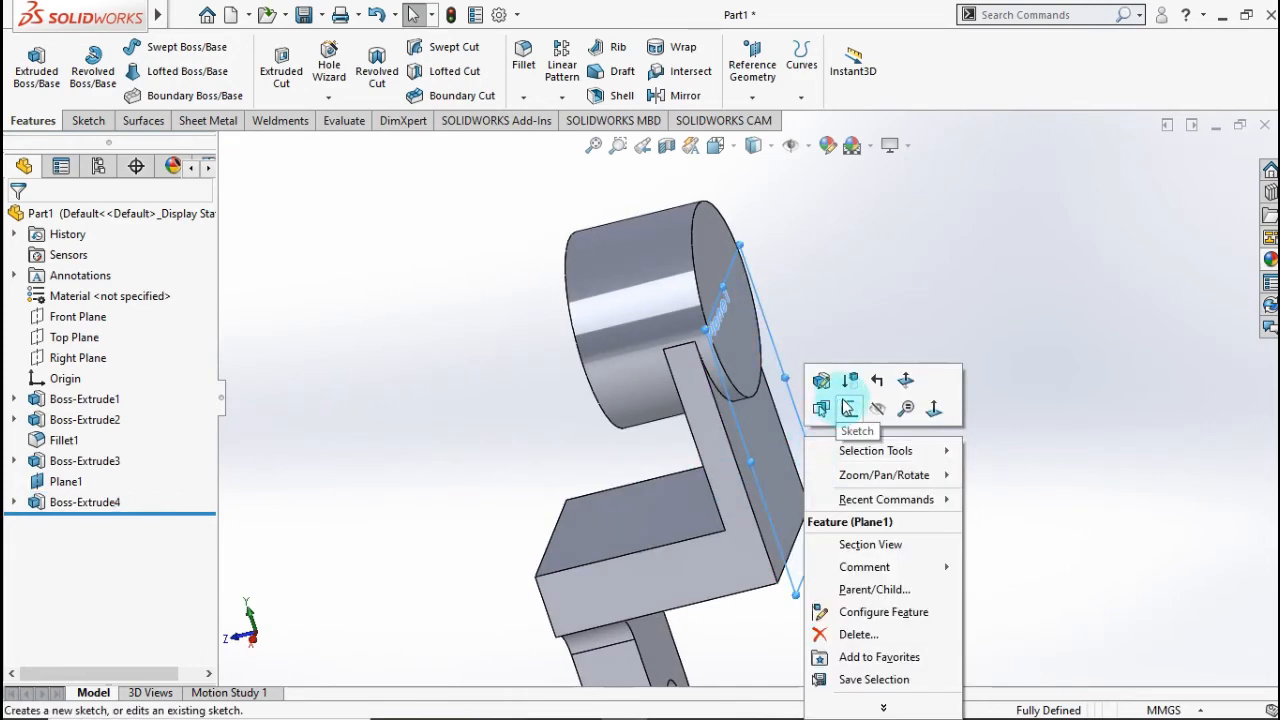
{"action": "left_click", "coordinate": [874, 406]}
{"action": "middle_click_drag", "start_coordinate": [874, 406], "coordinate": [809, 363]}
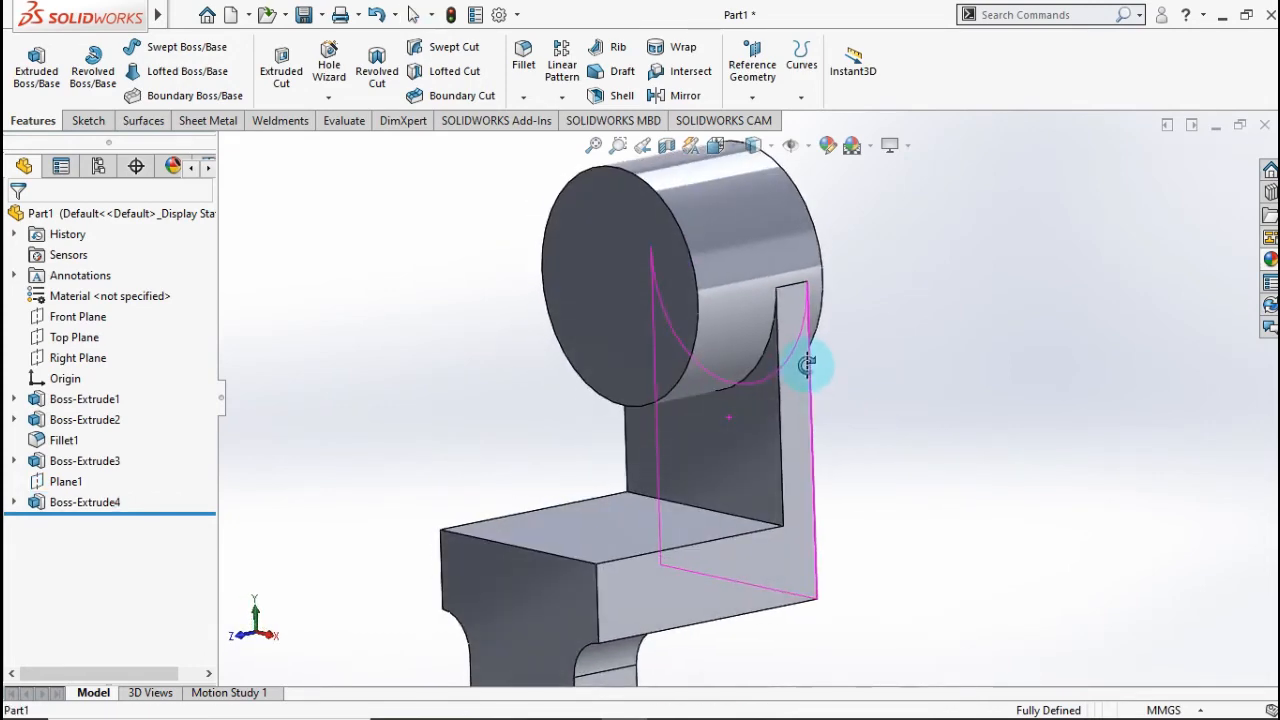
- Sketch on the Right Plane a closed rib profile joining the block, upright plate and cylinder, running about 6 mm up the cylinder's front face
{"action": "left_click", "coordinate": [106, 370]}
{"action": "left_click", "coordinate": [114, 337]}
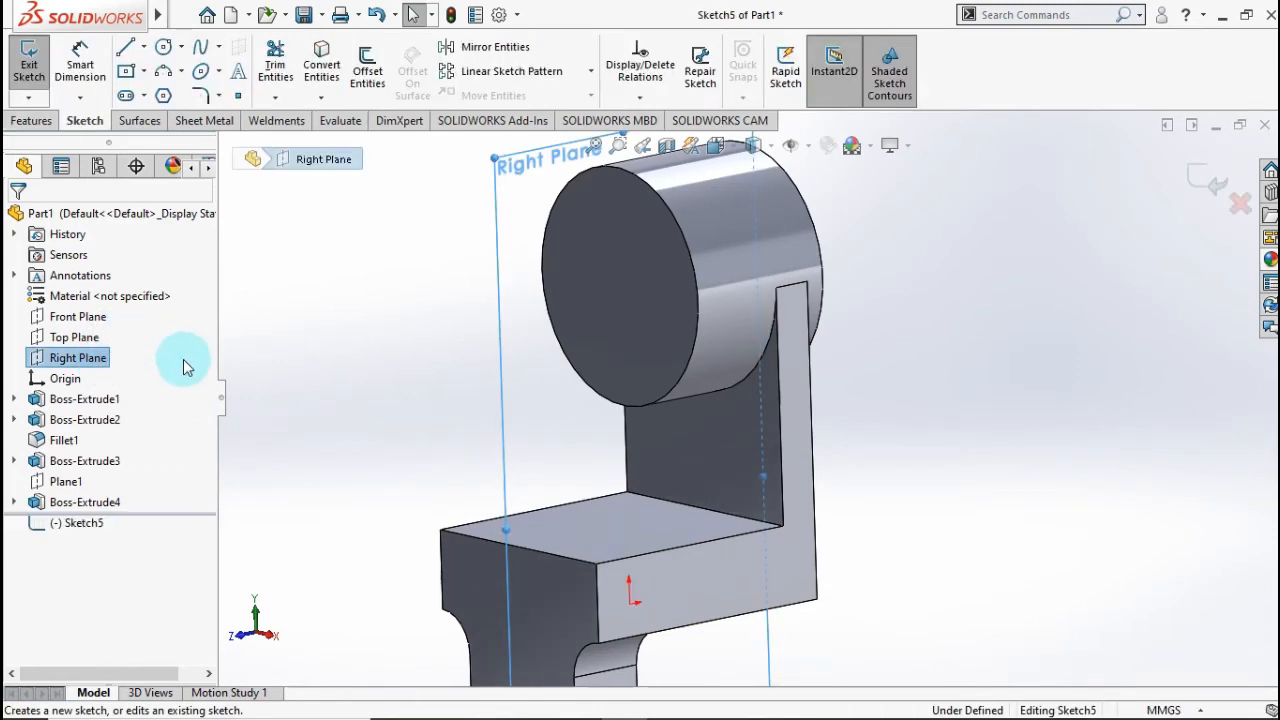
{"action": "left_click", "coordinate": [594, 320]}
{"action": "scroll", "coordinate": [763, 357], "scroll_direction": "down", "scroll_amount": 2}
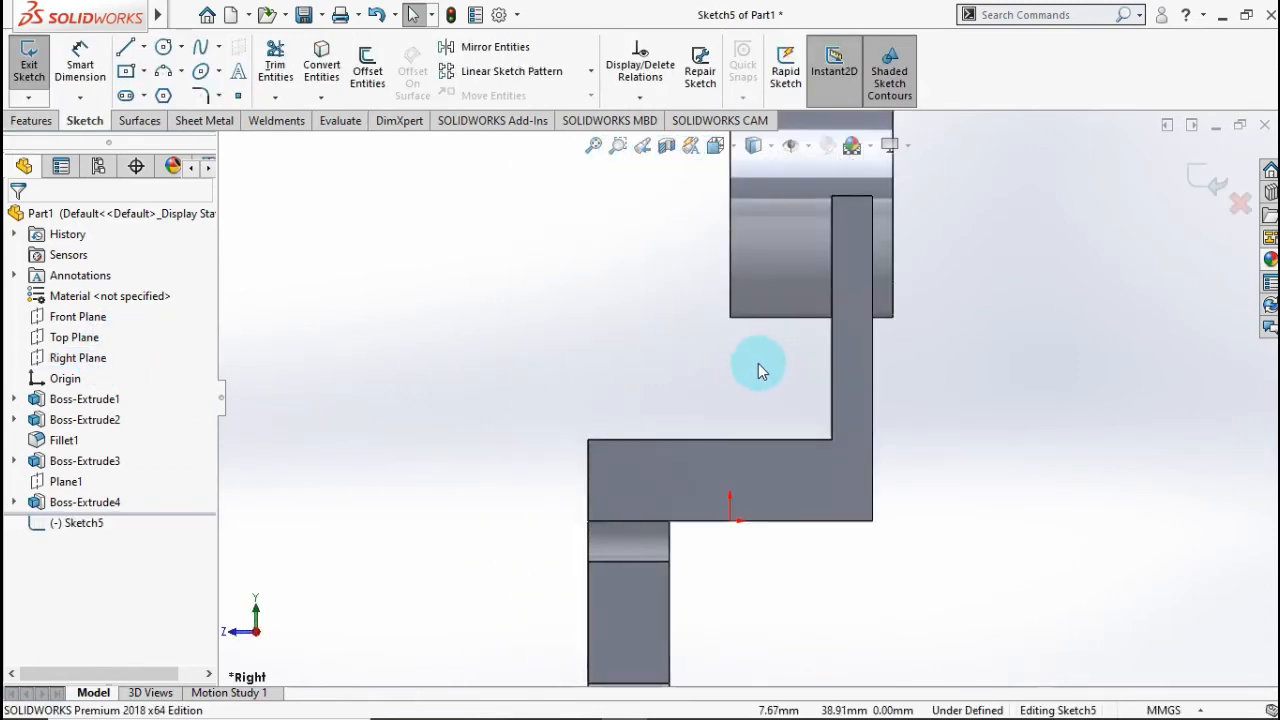
{"action": "left_click", "coordinate": [128, 49]}
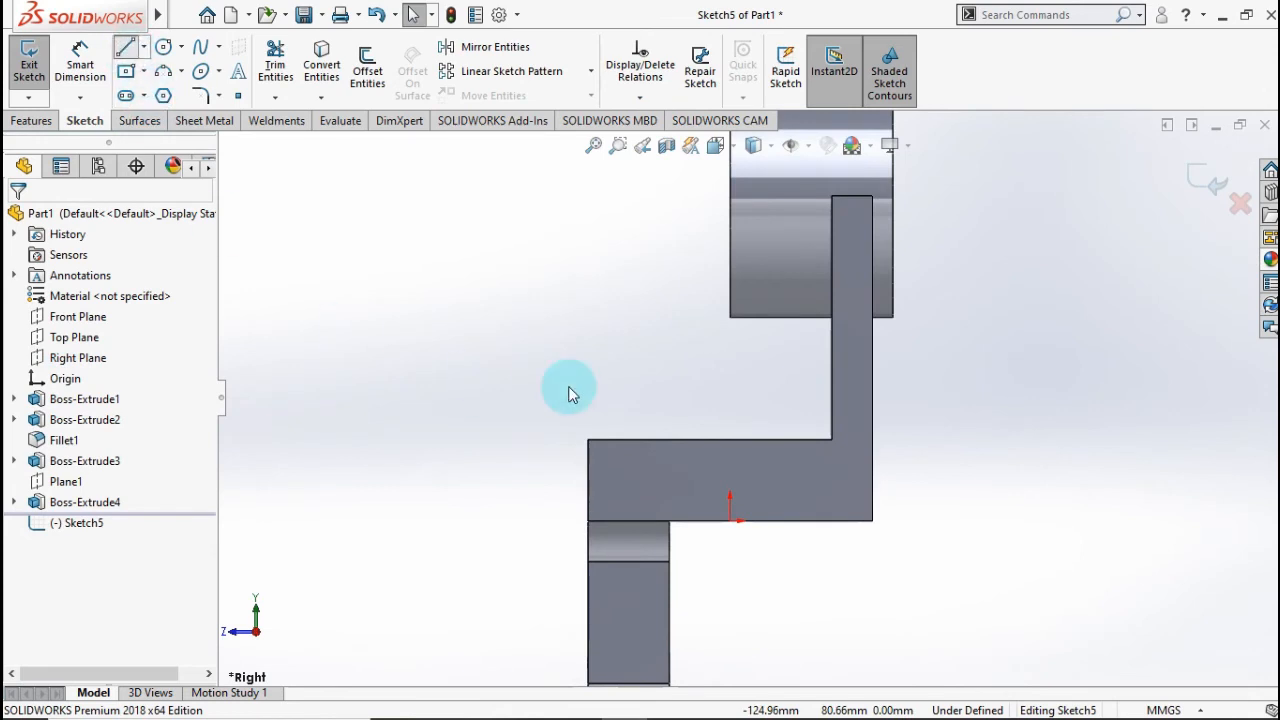
{"action": "left_click", "coordinate": [588, 438]}
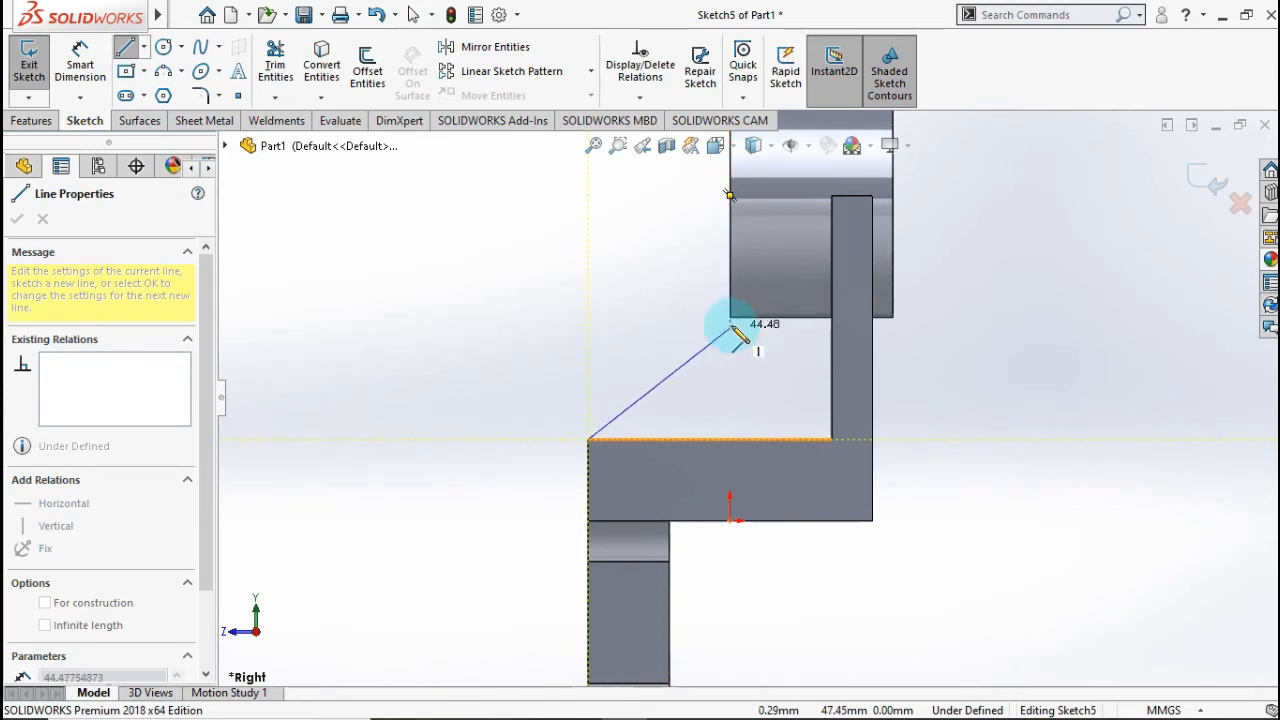
{"action": "left_click", "coordinate": [730, 318]}
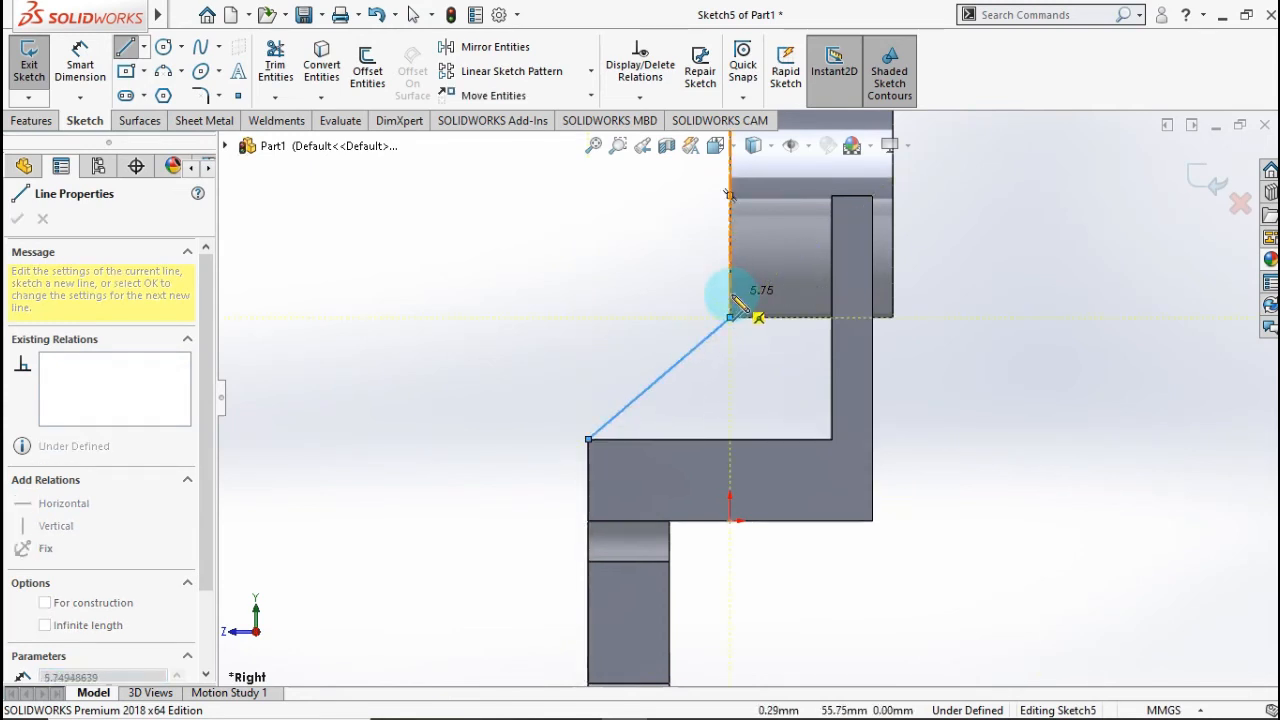
{"action": "left_click", "coordinate": [730, 294]}
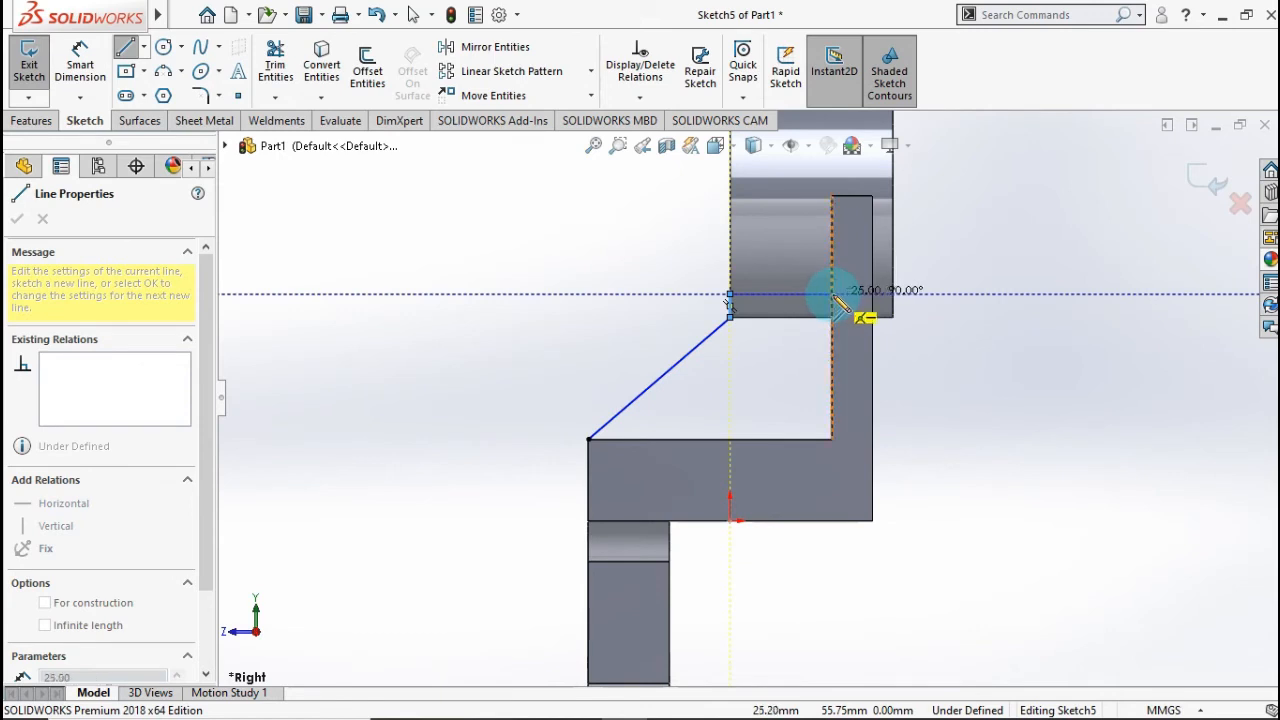
{"action": "left_click", "coordinate": [832, 294]}
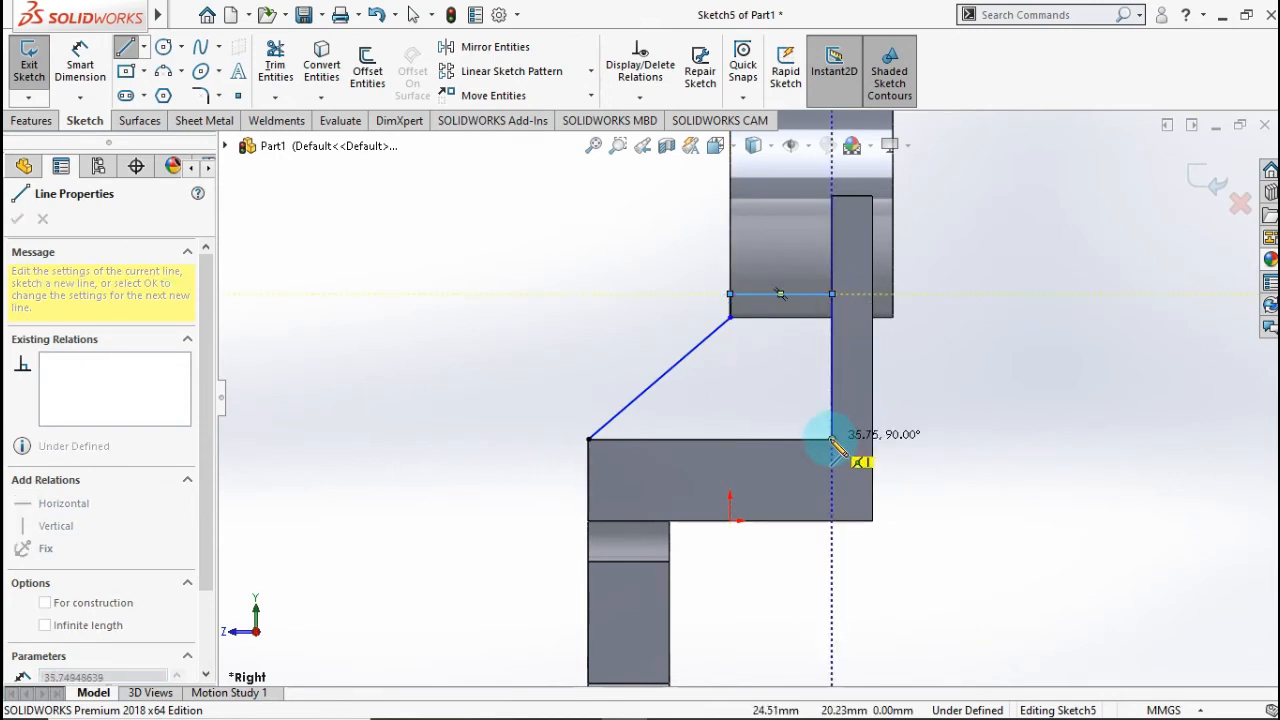
{"action": "left_click", "coordinate": [832, 439]}
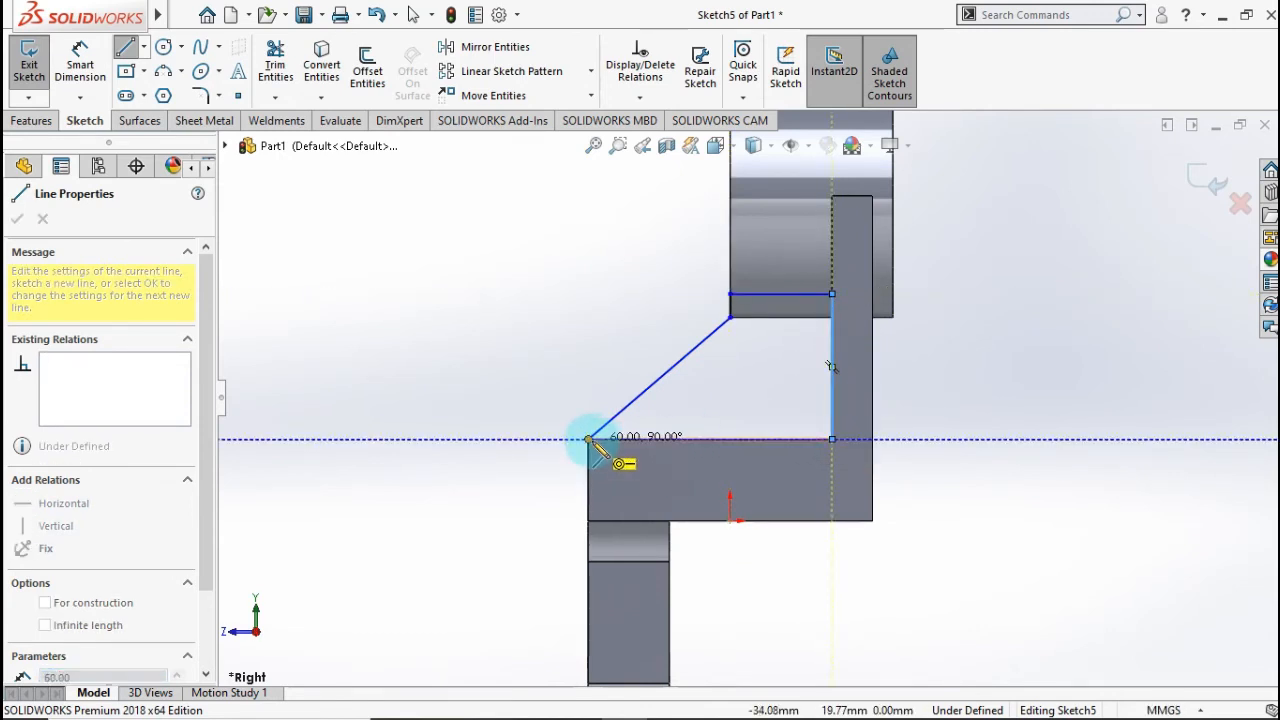
{"action": "left_click", "coordinate": [588, 439]}
- Extrude the rib profile 10 mm with the Mid Plane end condition, merged with the body
{"action": "mouse_move", "coordinate": [529, 366]}
{"action": "middle_mouse_down"}
{"action": "mouse_move", "coordinate": [571, 406]}
{"action": "mouse_move", "coordinate": [343, 330]}
{"action": "middle_mouse_up"}
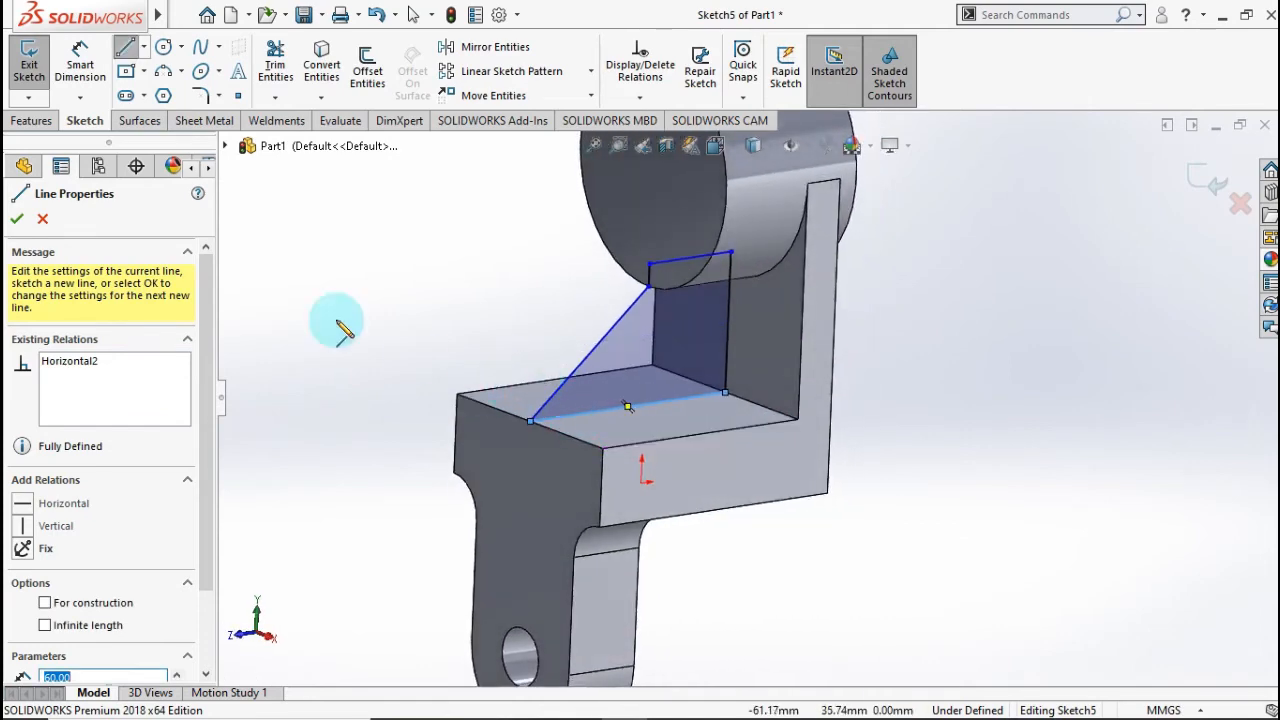
{"action": "left_click", "coordinate": [32, 121]}
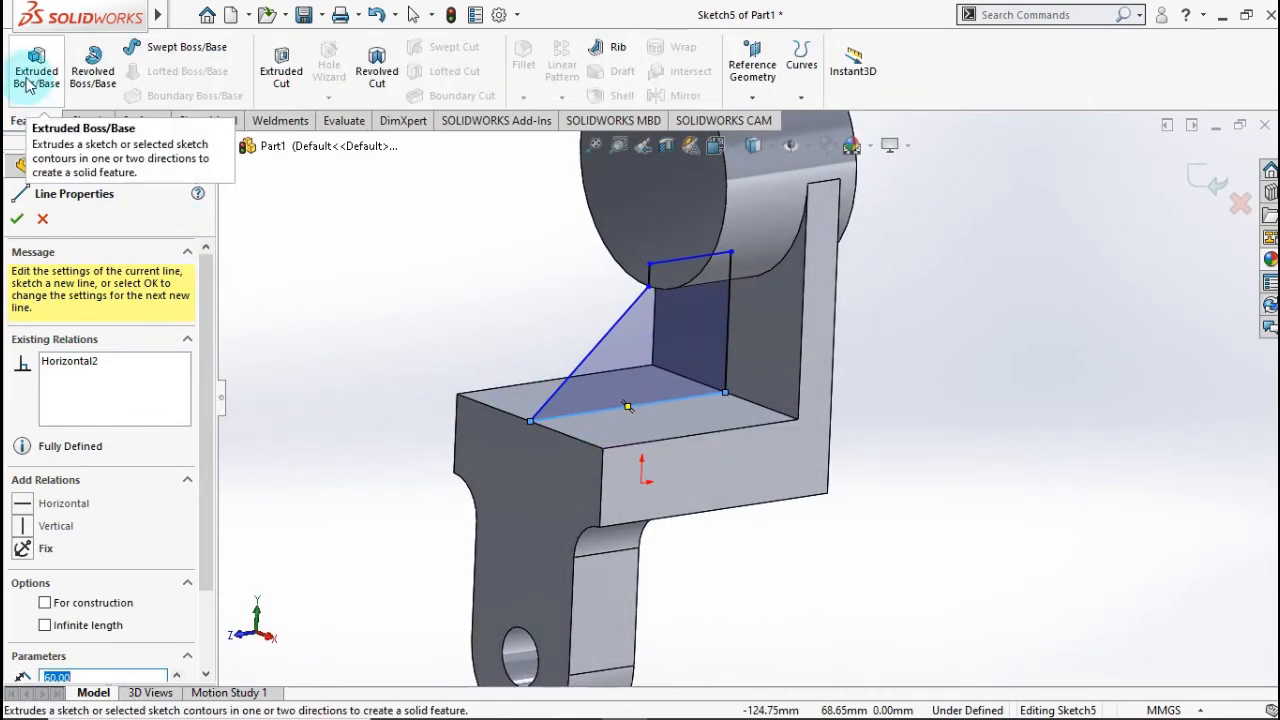
{"action": "left_click", "coordinate": [30, 88]}
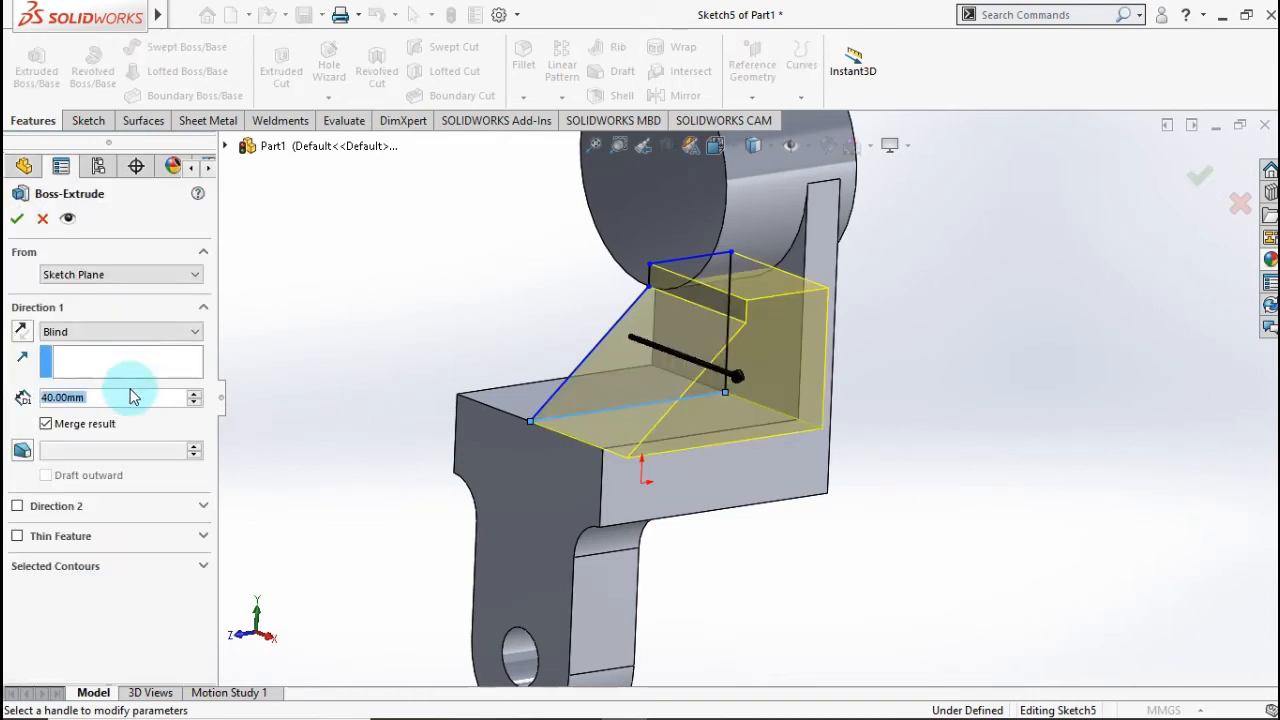
{"action": "type", "text": "10"}
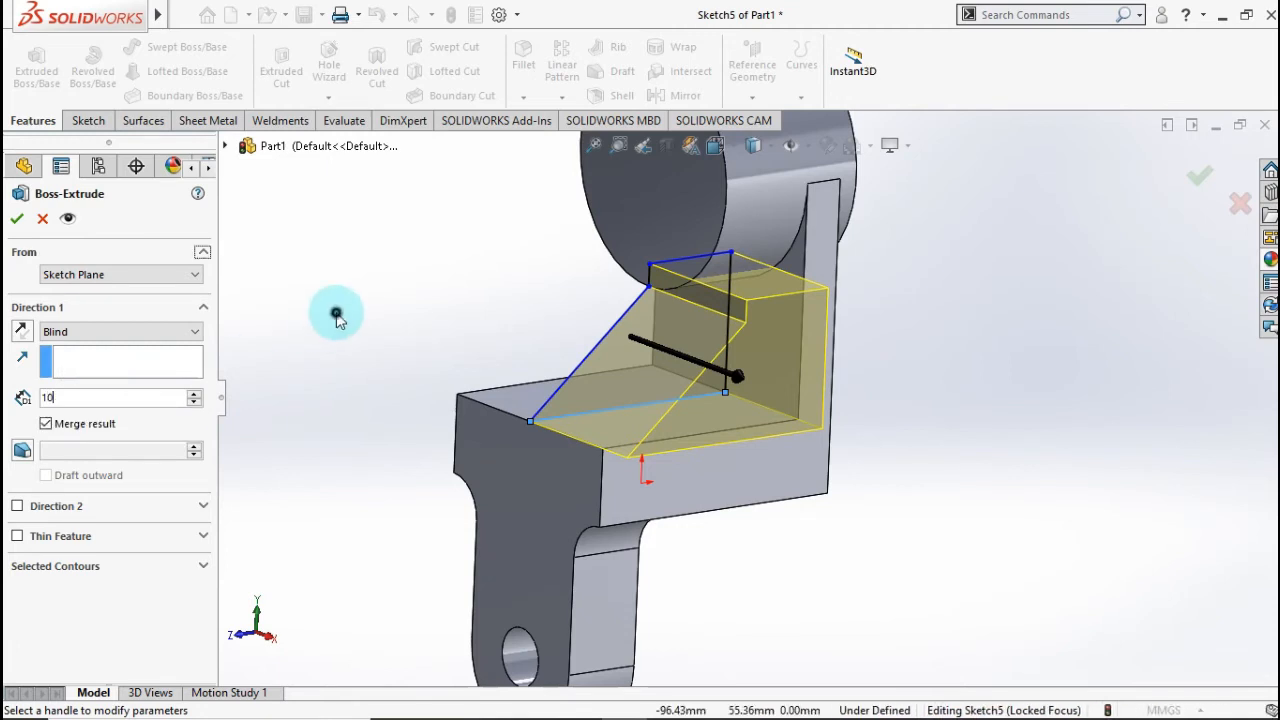
{"action": "key", "text": "Return"}
{"action": "left_click", "coordinate": [170, 340]}
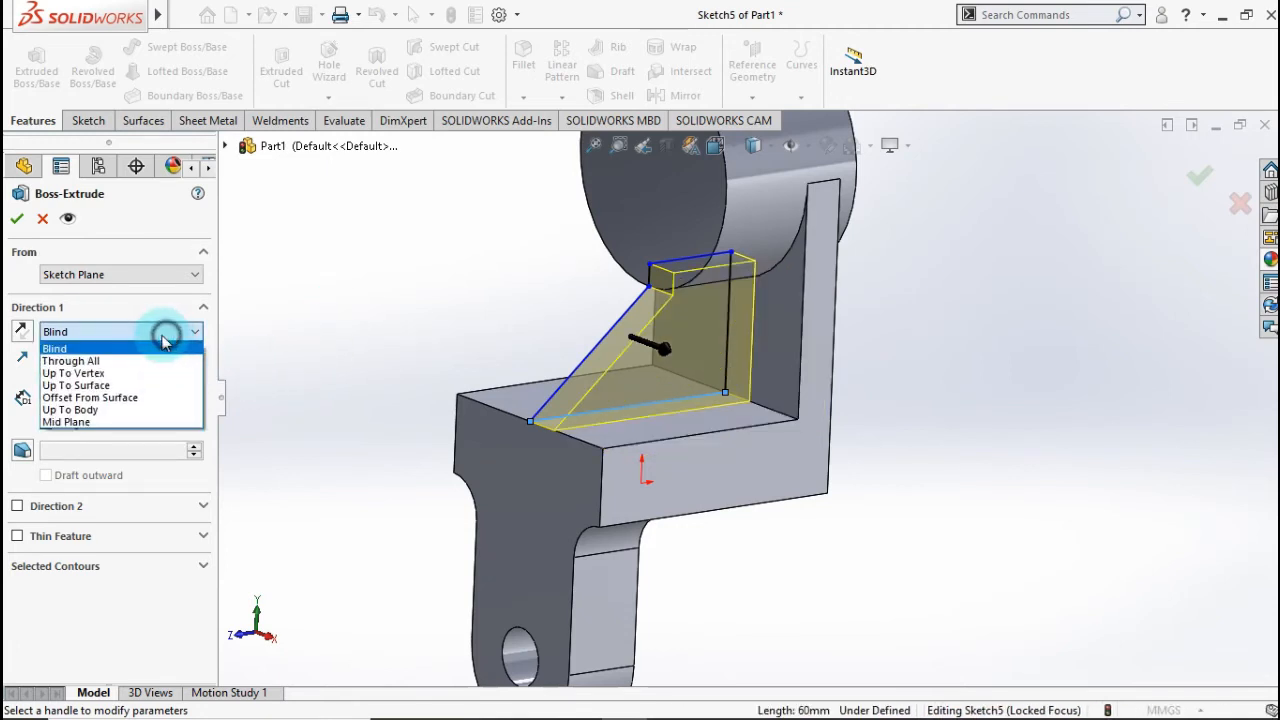
{"action": "left_click", "coordinate": [126, 421]}
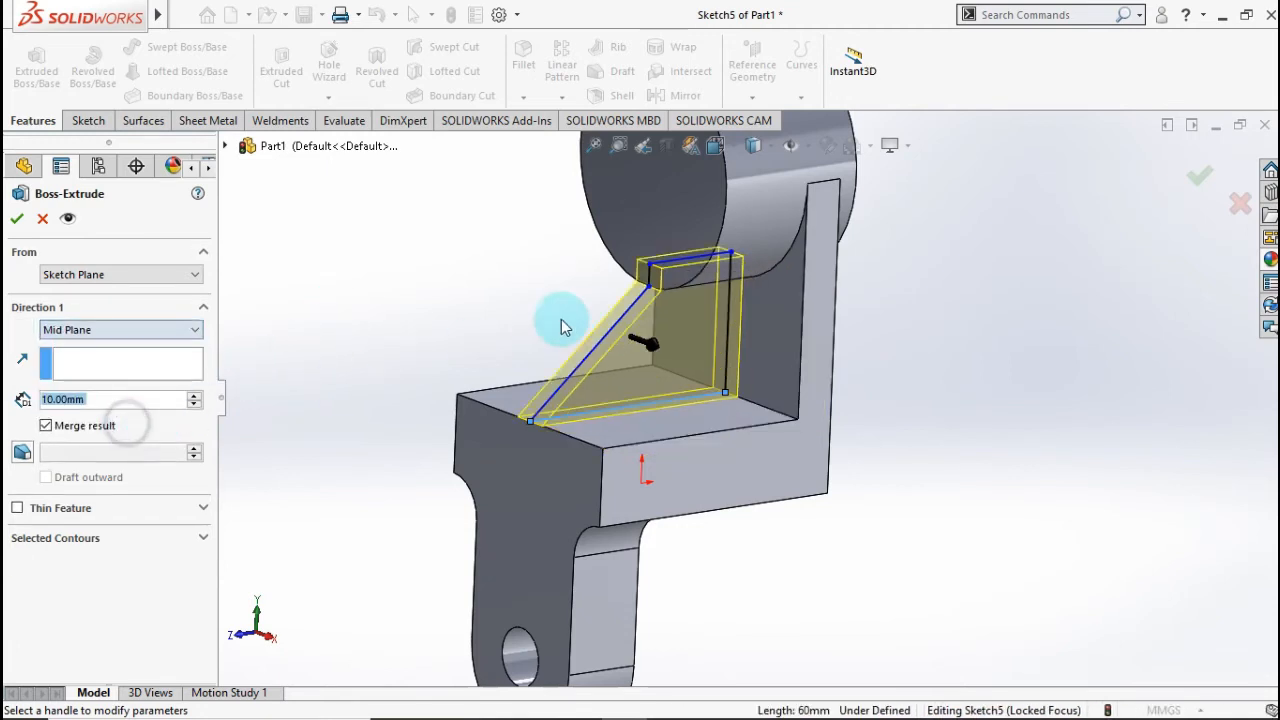
{"action": "left_click", "coordinate": [1195, 178]}
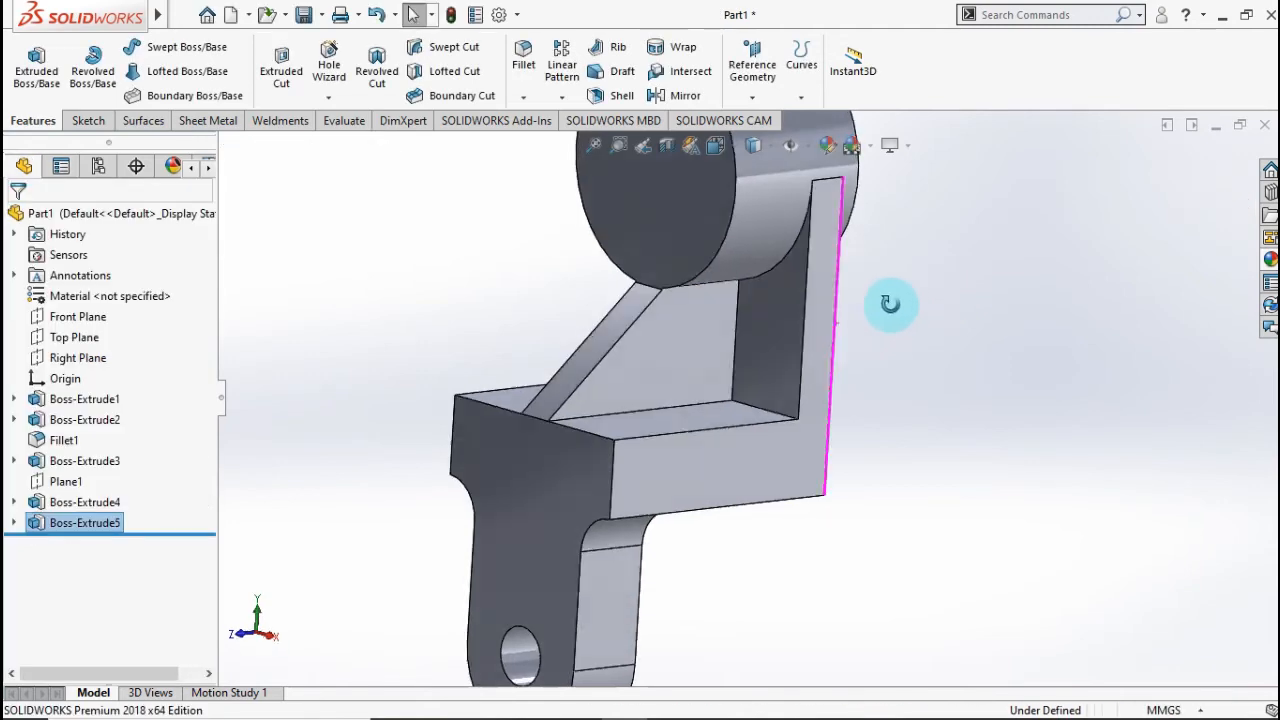
- Start a sketch on the cylinder's front face and draw a concentric circle with a radius of about 15 mm
{"action": "middle_click_drag", "start_coordinate": [890, 303], "coordinate": [614, 316]}
{"action": "left_click", "coordinate": [616, 316]}
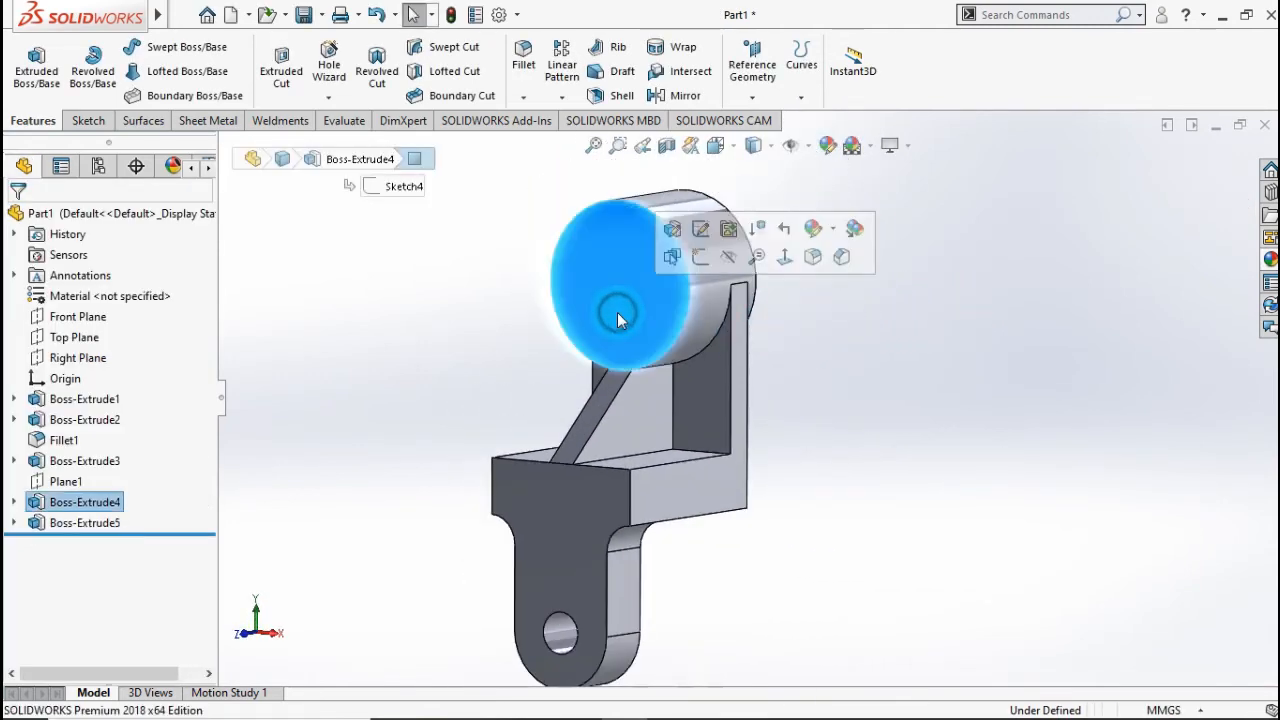
{"action": "left_click", "coordinate": [700, 256]}
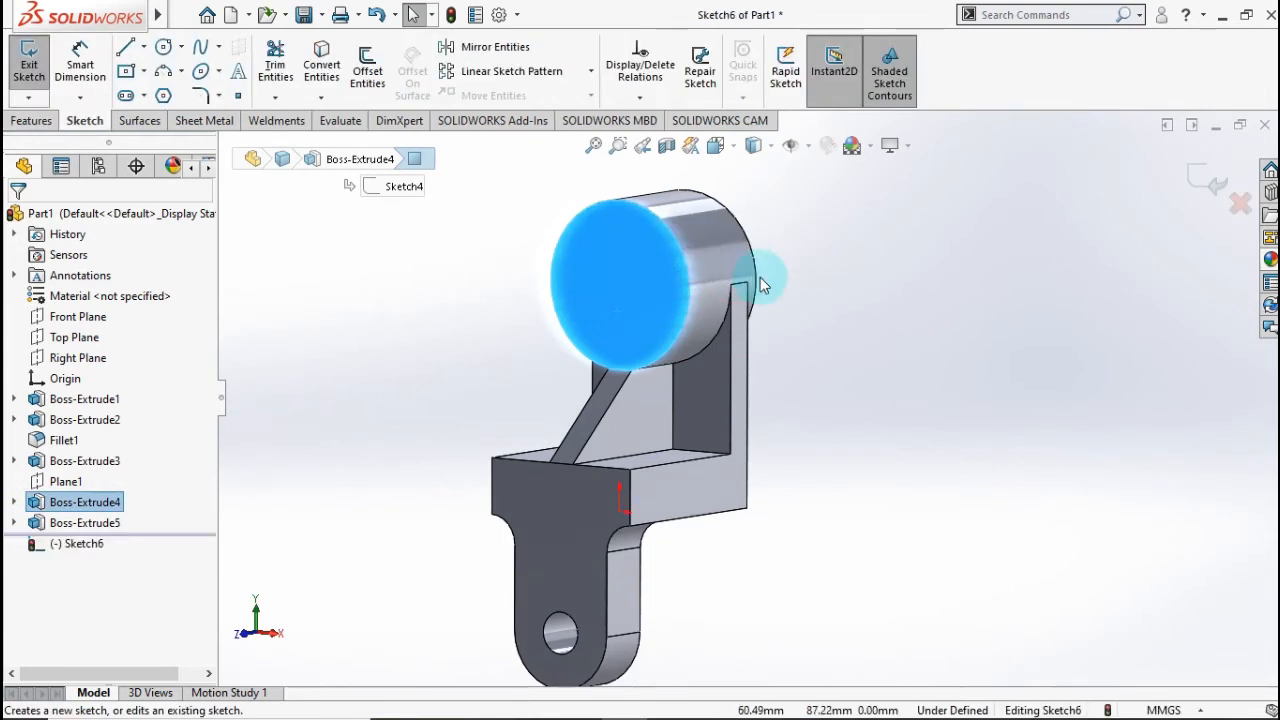
{"action": "left_click", "coordinate": [167, 49]}
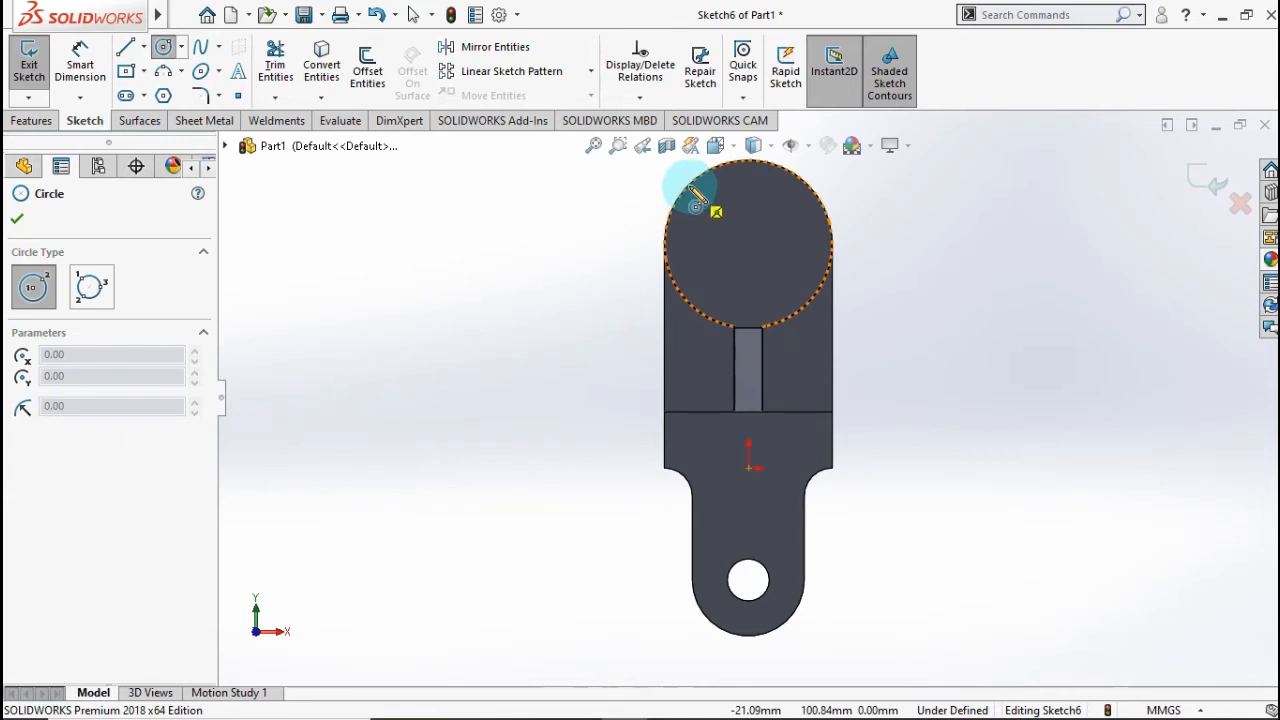
{"action": "left_click", "coordinate": [748, 244]}
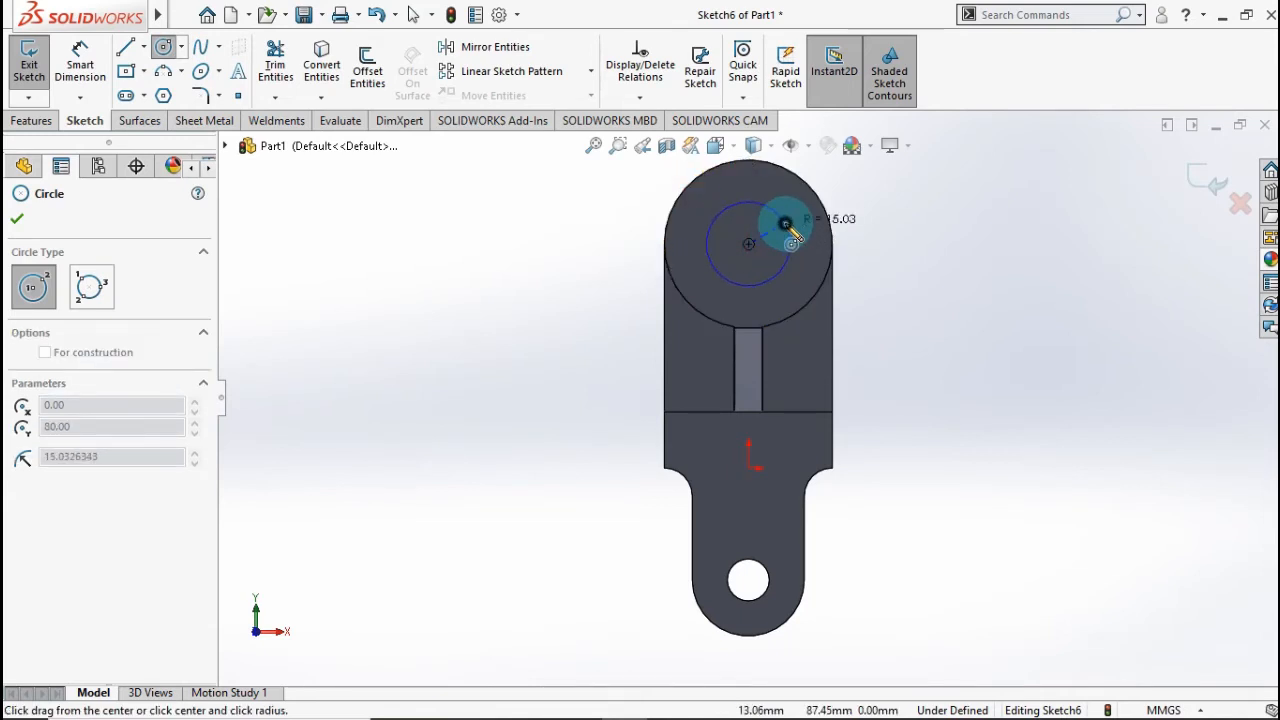
{"action": "left_click", "coordinate": [786, 224]}
- Dimension the circle on the cylinder face with a diameter of 20 mm
{"action": "left_click", "coordinate": [84, 62]}
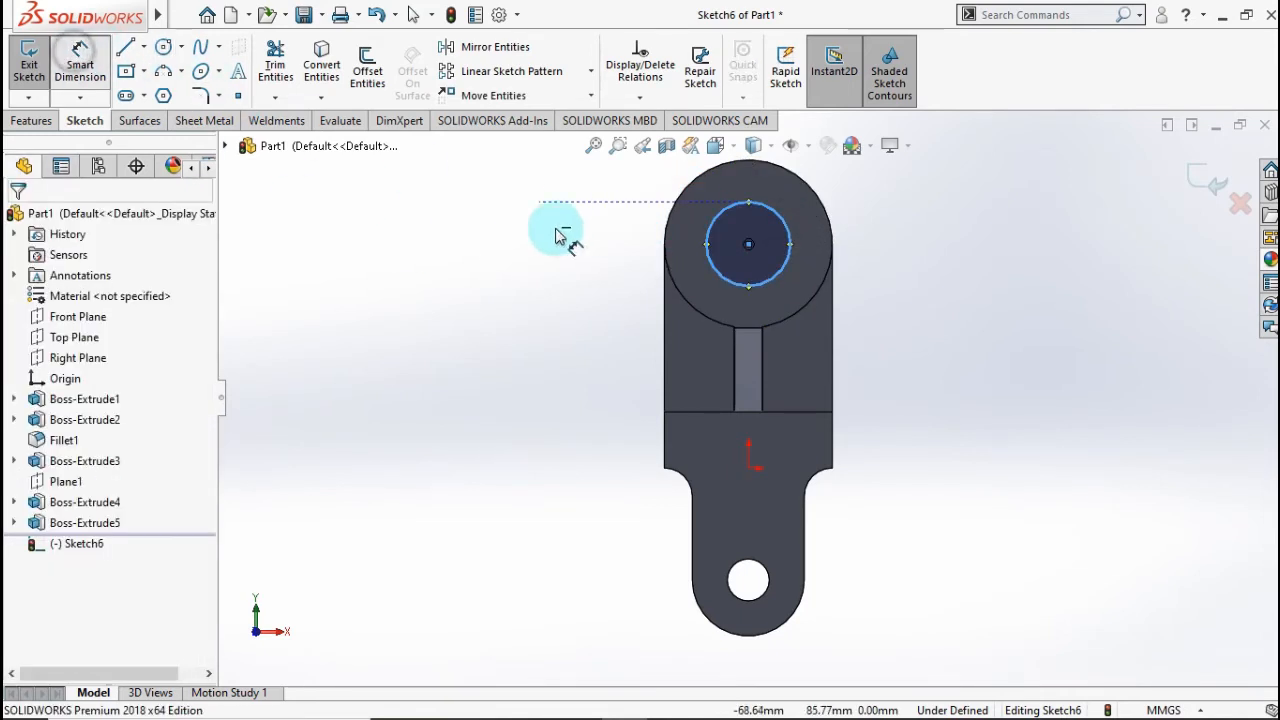
{"action": "left_click", "coordinate": [783, 271]}
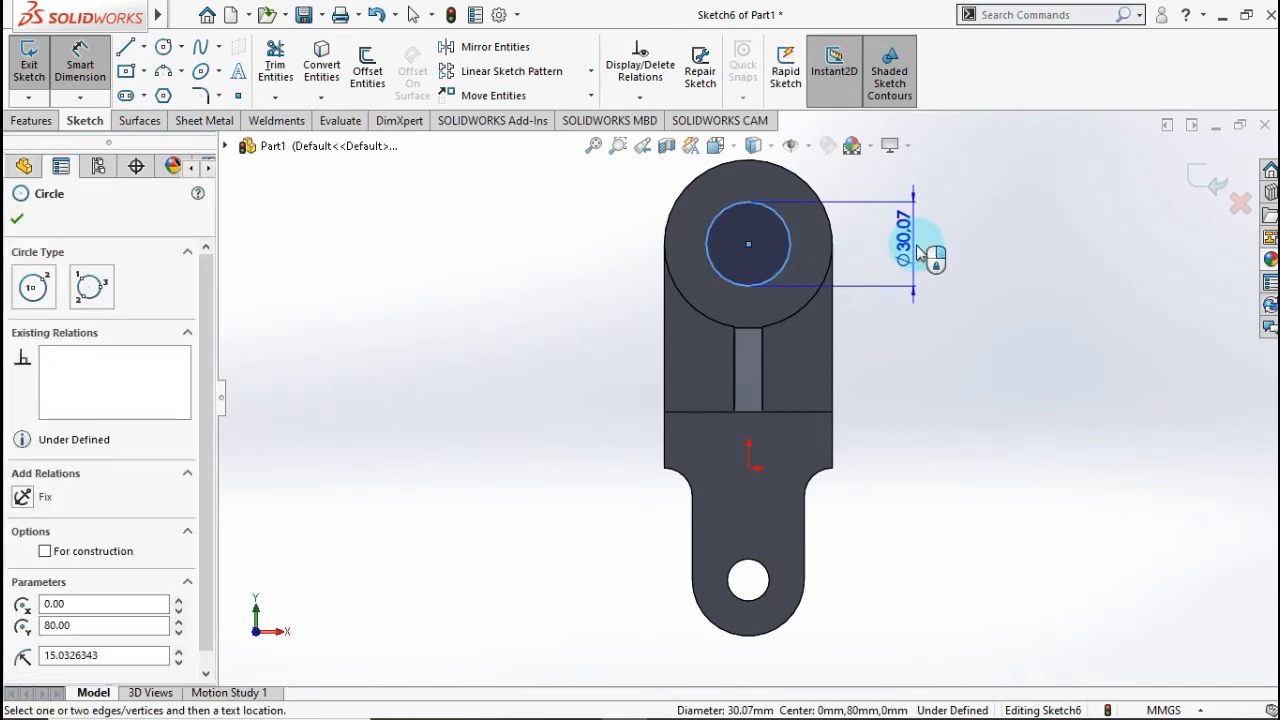
{"action": "left_click", "coordinate": [920, 254]}
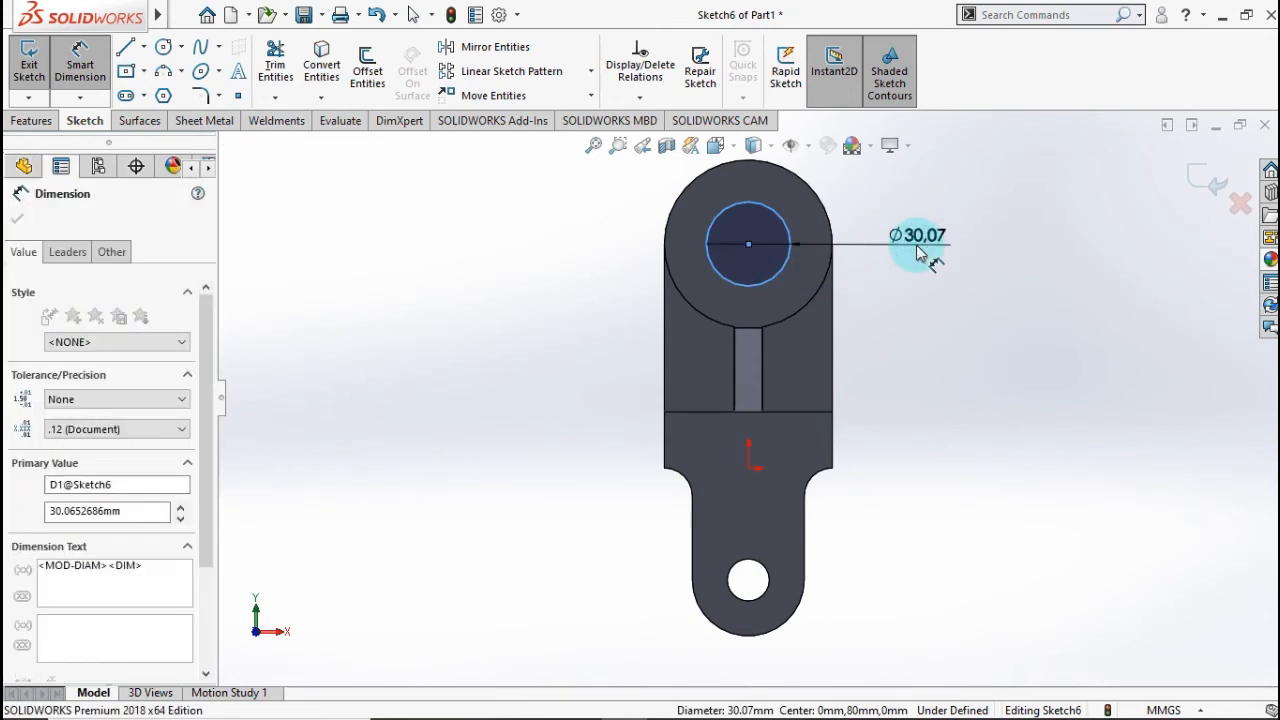
{"action": "type", "text": "40"}
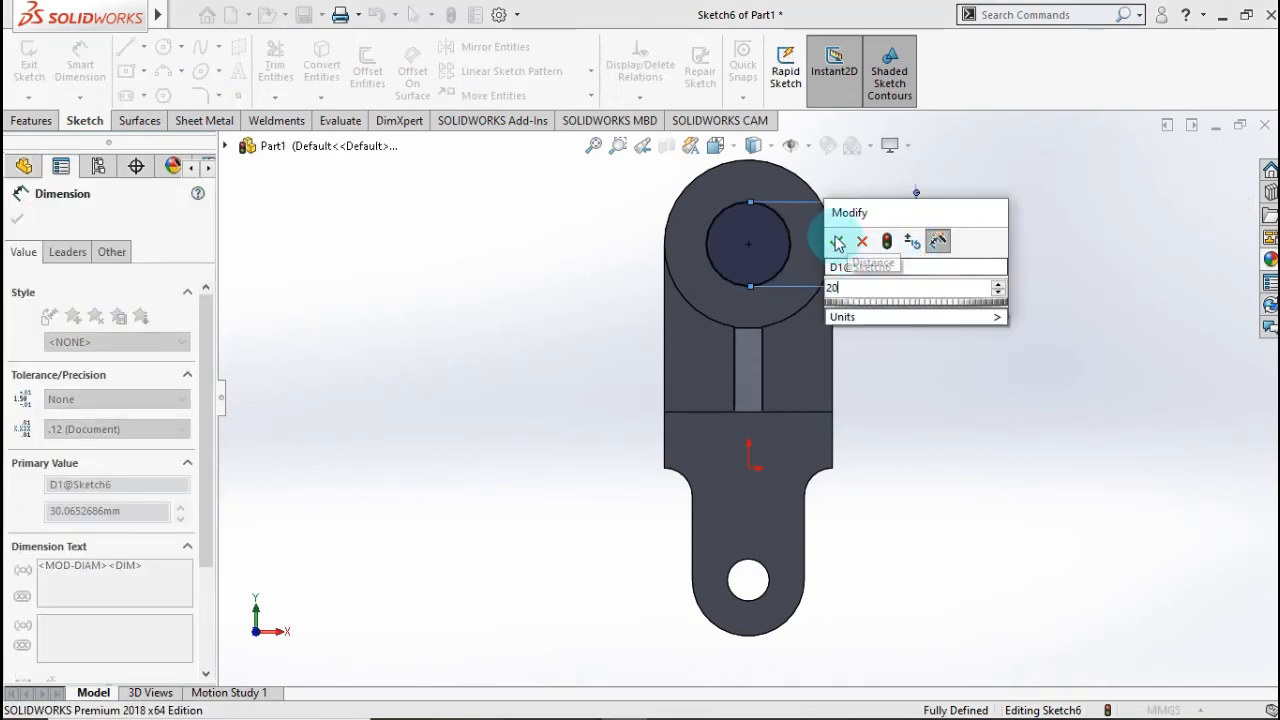
{"action": "left_click", "coordinate": [837, 243]}
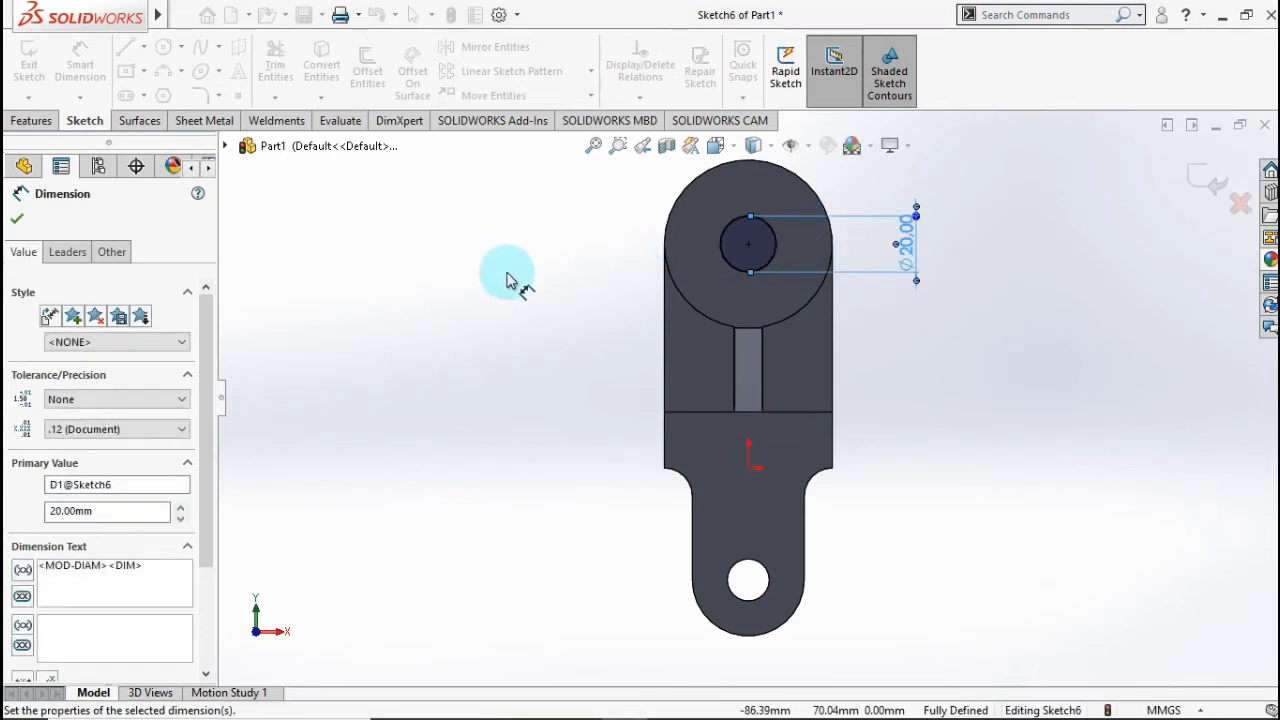
- Cut the 20 mm circle through the cylinder as an extruded cut with the Through All end condition
{"action": "left_click", "coordinate": [40, 122]}
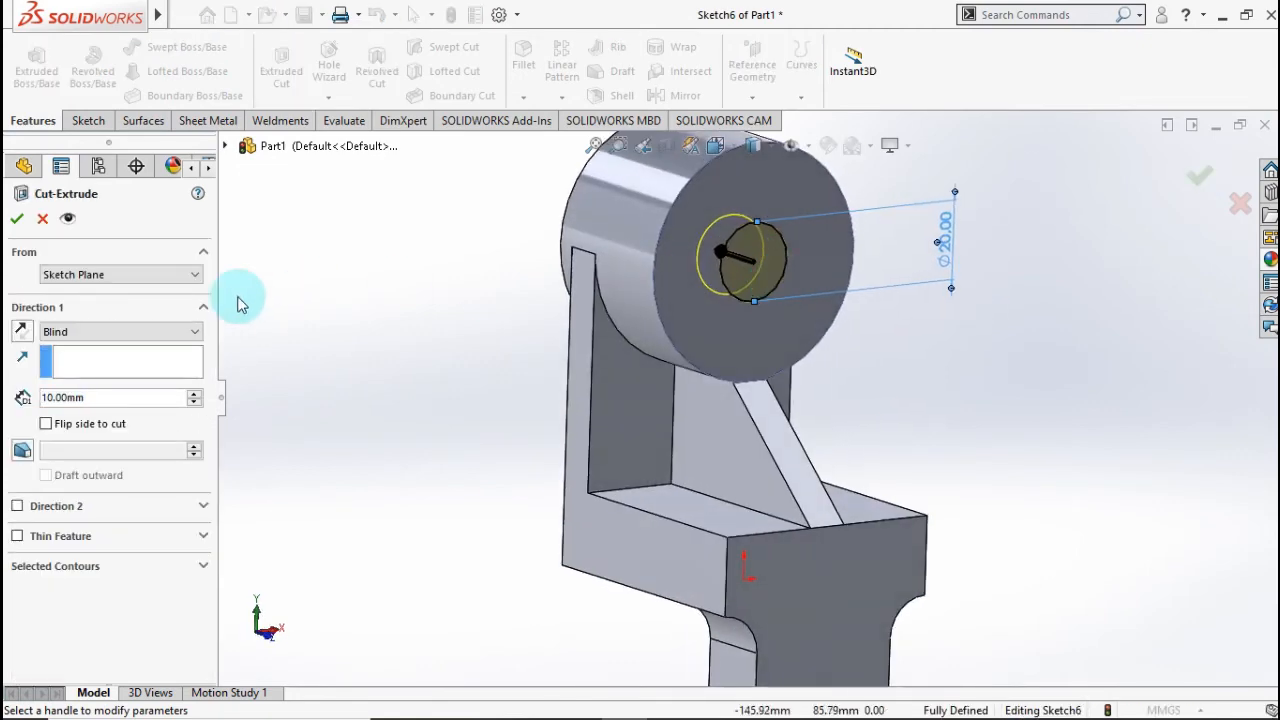
{"action": "left_click", "coordinate": [170, 331]}
{"action": "left_click", "coordinate": [120, 359]}
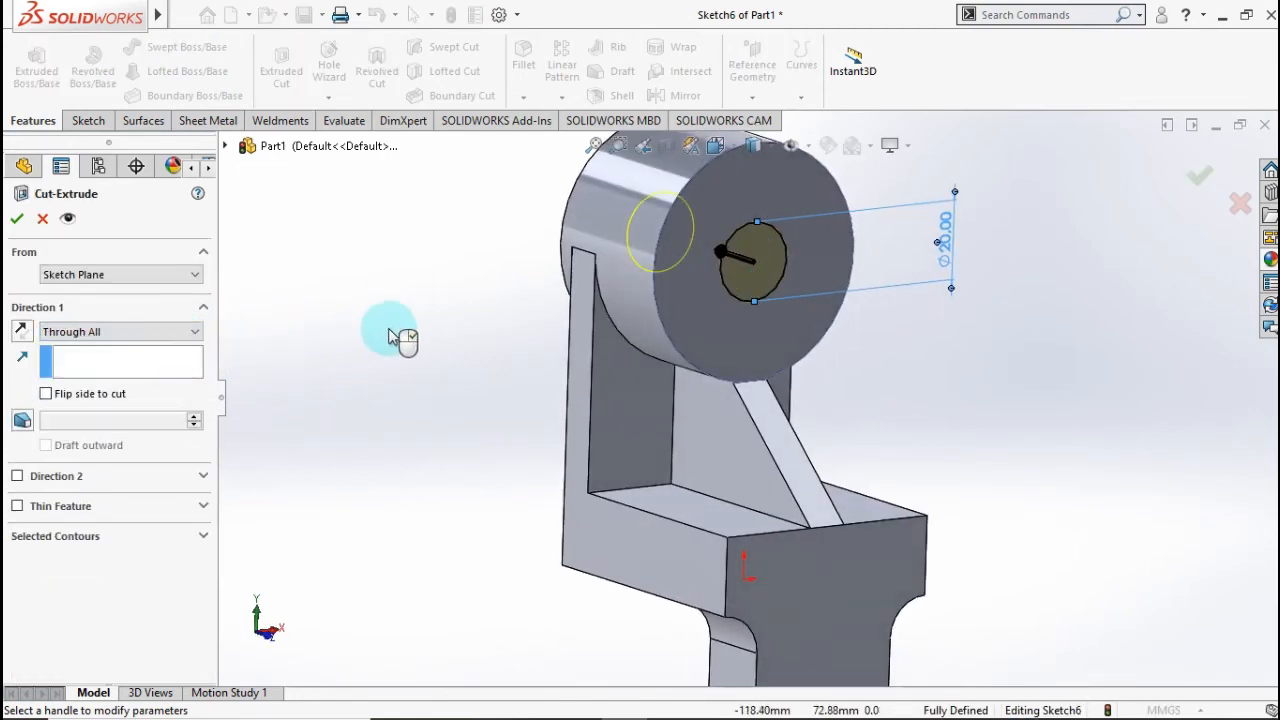
{"action": "middle_click_drag", "start_coordinate": [390, 337], "coordinate": [730, 280]}
{"action": "left_click", "coordinate": [1199, 176]}
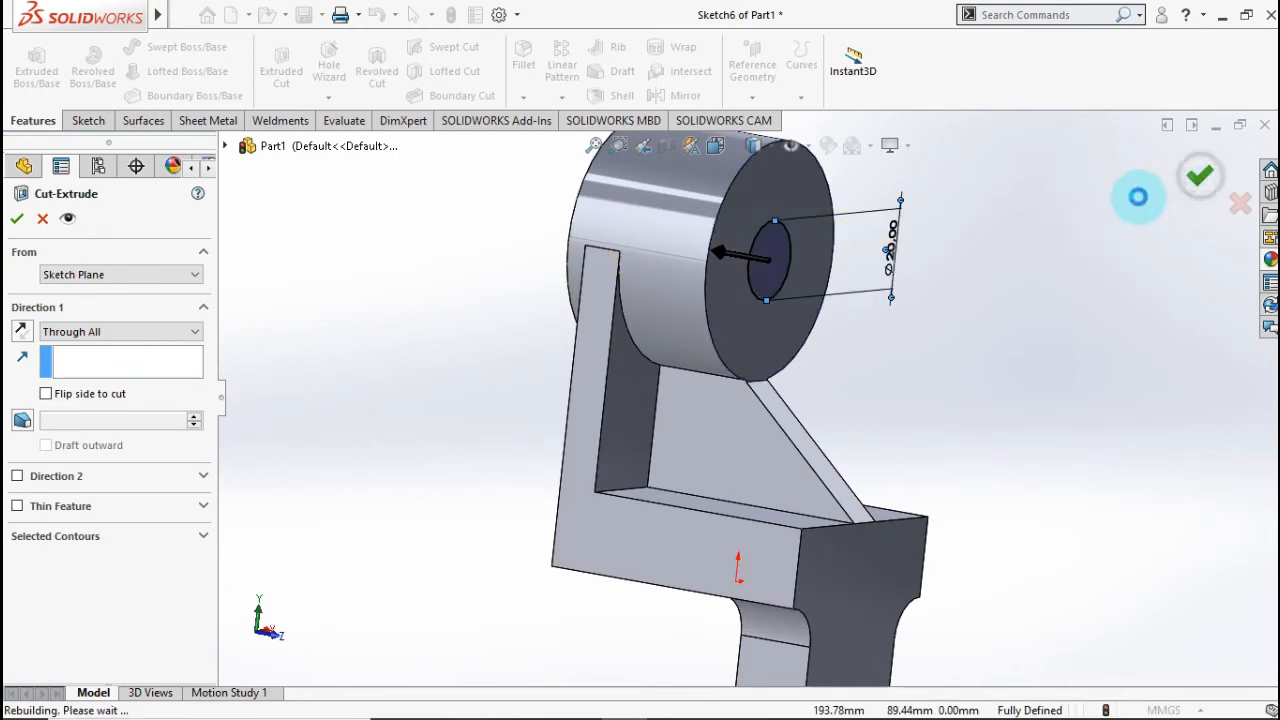
{"action": "middle_click_drag", "start_coordinate": [1049, 252], "coordinate": [1015, 262]}
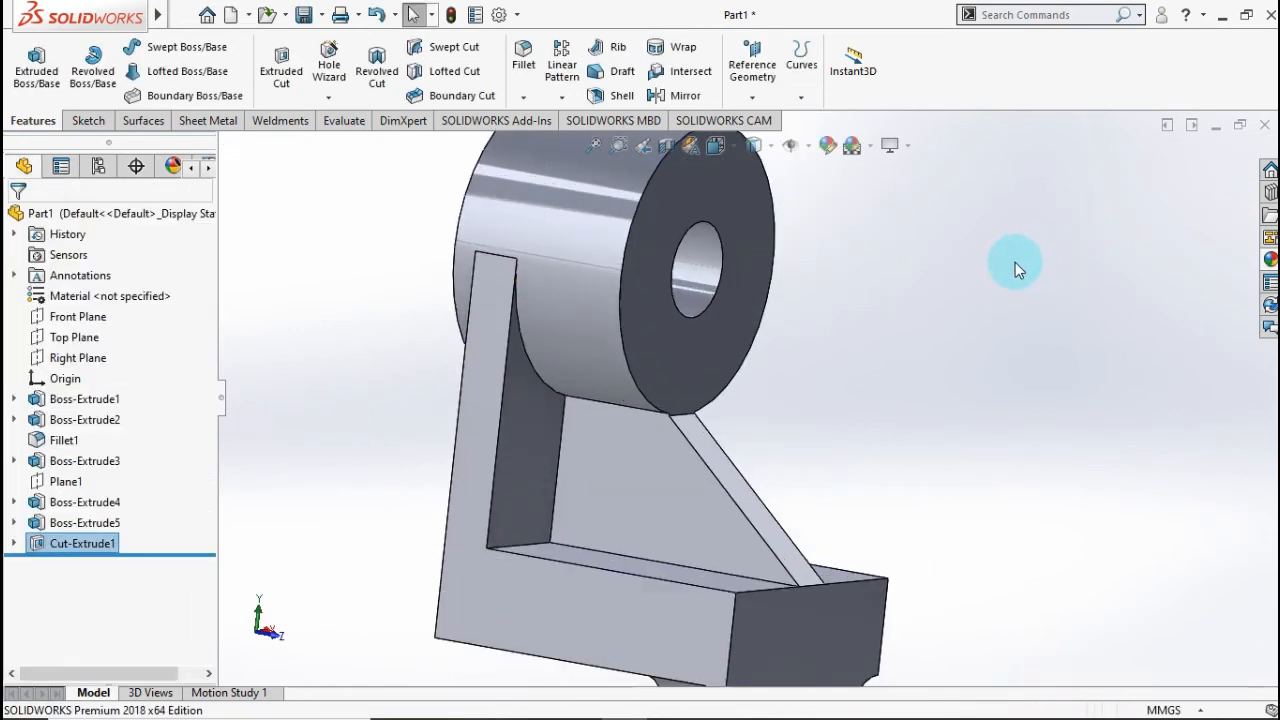
- Start a sketch on the cylinder's front face and draw a circle about 38 mm in diameter, concentric with the bore
{"action": "scroll", "coordinate": [1012, 262], "scroll_direction": "down", "scroll_amount": 3}
{"action": "scroll", "coordinate": [996, 275], "scroll_direction": "up", "scroll_amount": 3}
{"action": "middle_click_drag", "start_coordinate": [929, 351], "coordinate": [746, 403]}
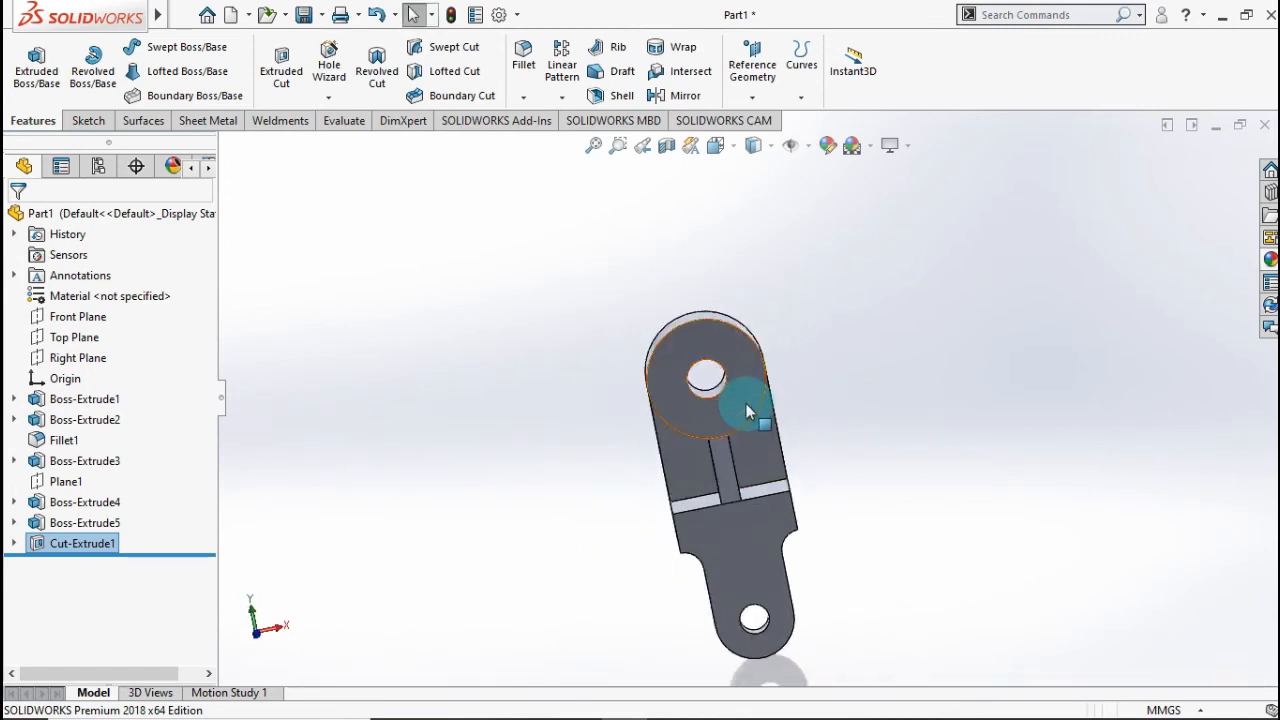
{"action": "left_click", "coordinate": [744, 401]}
{"action": "left_click", "coordinate": [826, 346]}
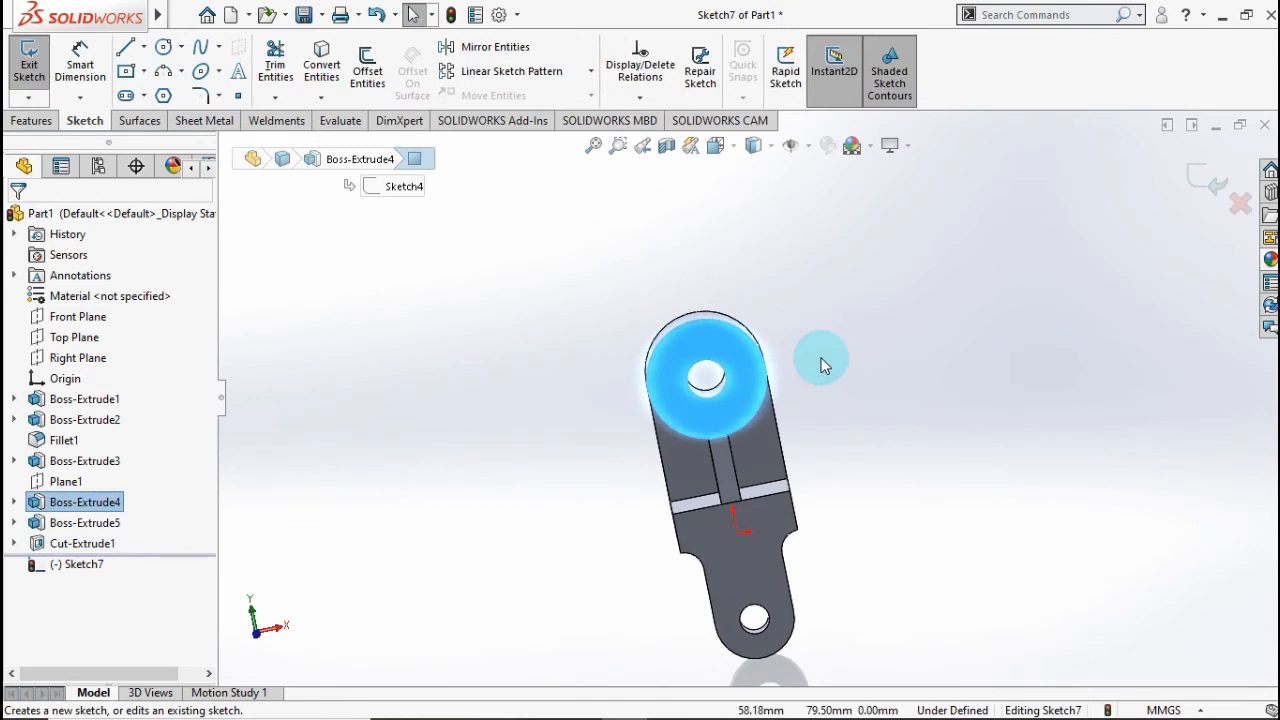
{"action": "left_click", "coordinate": [959, 297]}
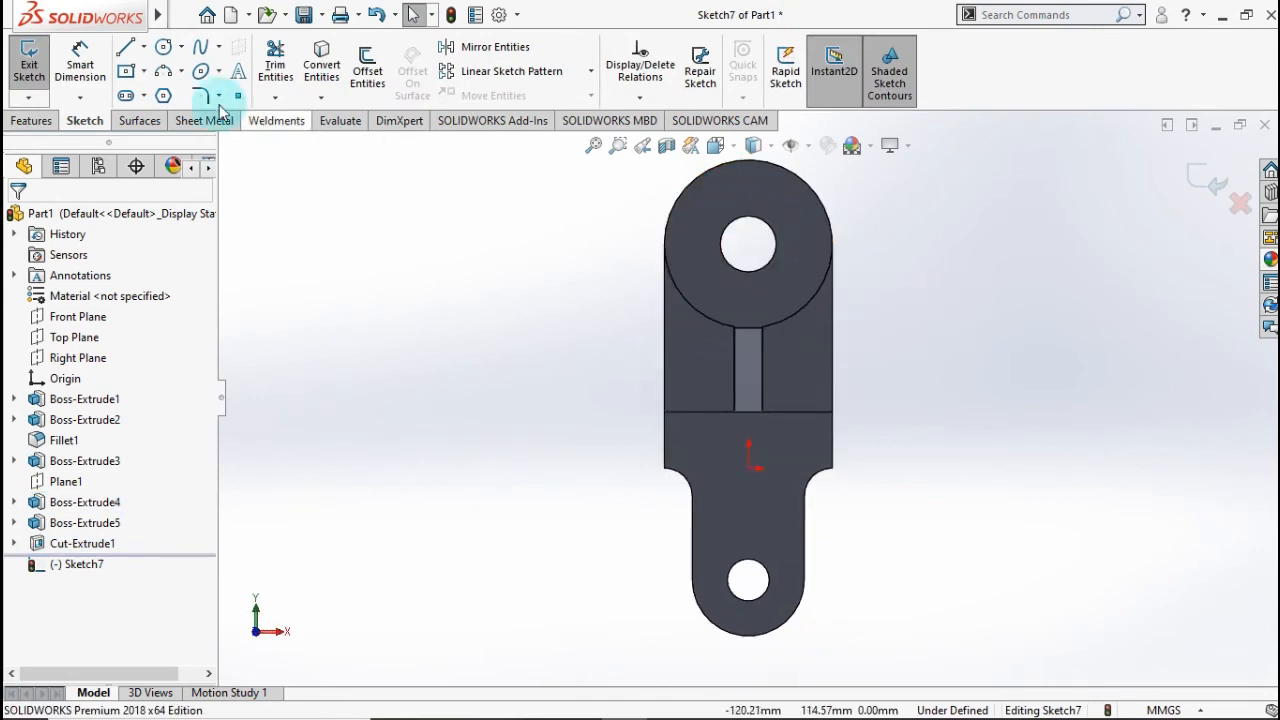
{"action": "left_click", "coordinate": [163, 47]}
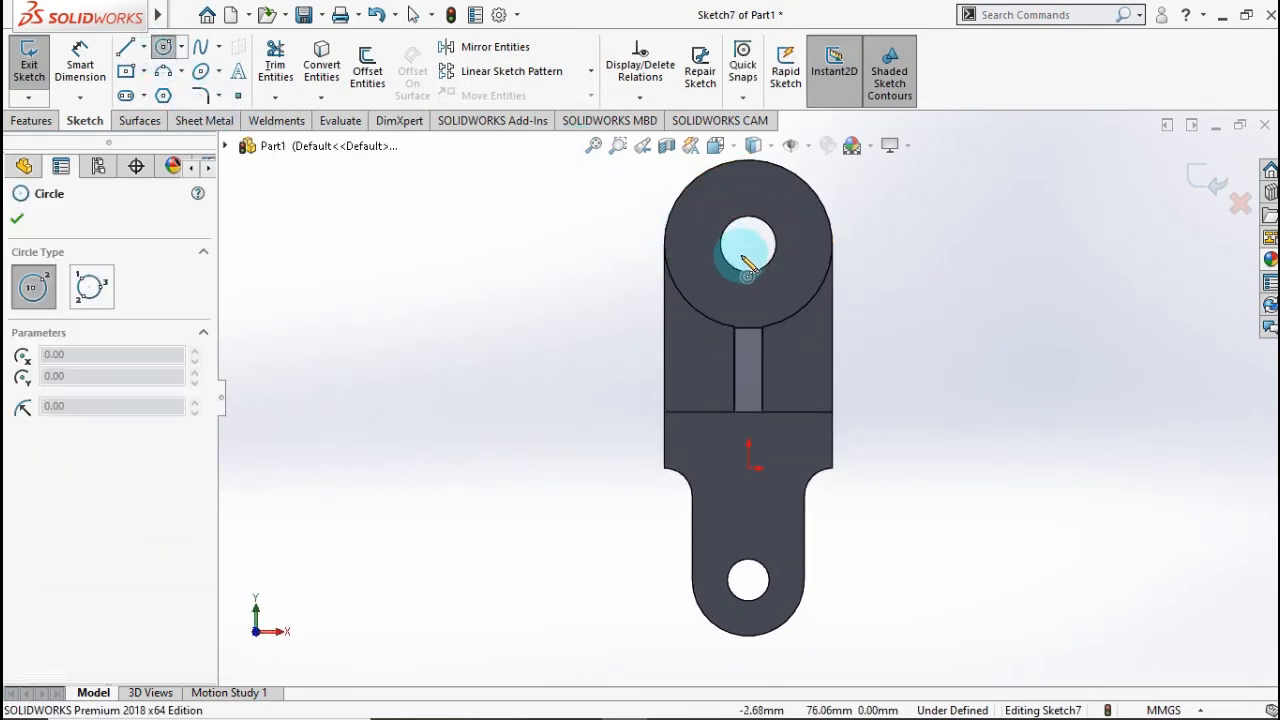
{"action": "mouse_move", "coordinate": [749, 245]}
{"action": "left_mouse_down"}
{"action": "mouse_move", "coordinate": [792, 250]}
{"action": "mouse_move", "coordinate": [787, 208]}
{"action": "left_mouse_up"}
- Dimension the new circle on the cylinder's front face with a diameter of 30 mm
{"action": "left_click", "coordinate": [102, 58]}
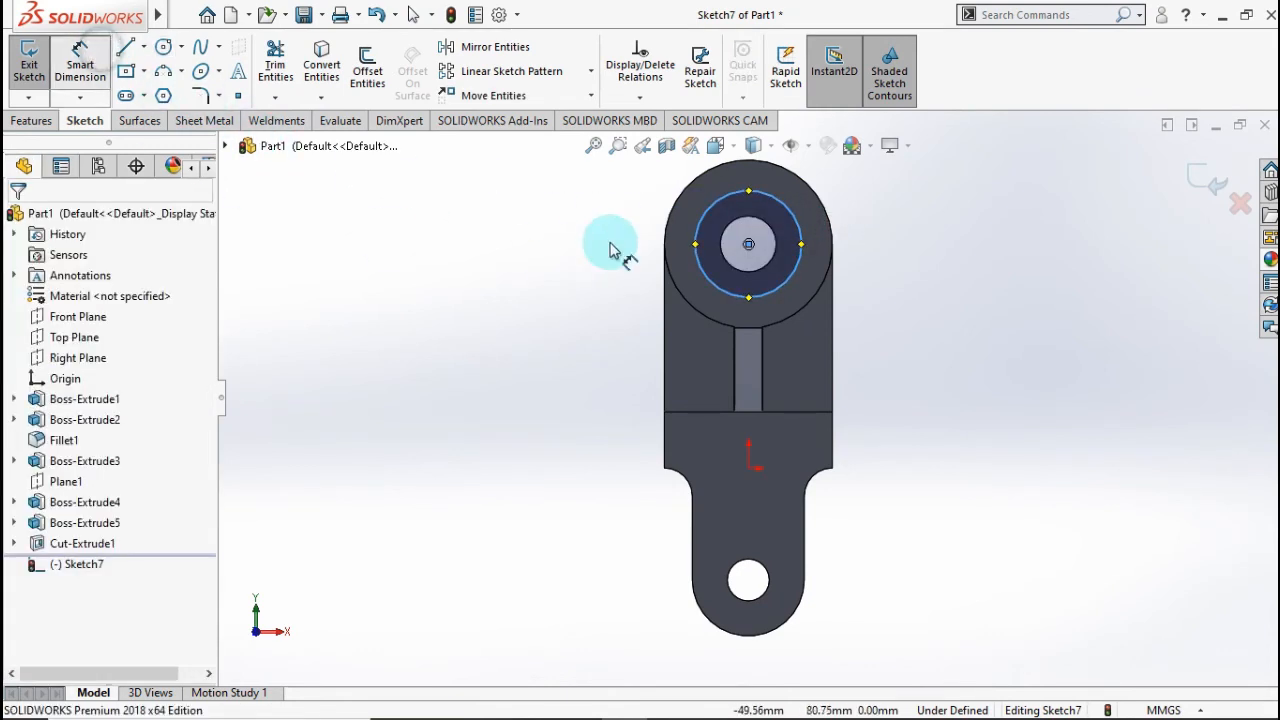
{"action": "left_click", "coordinate": [932, 241]}
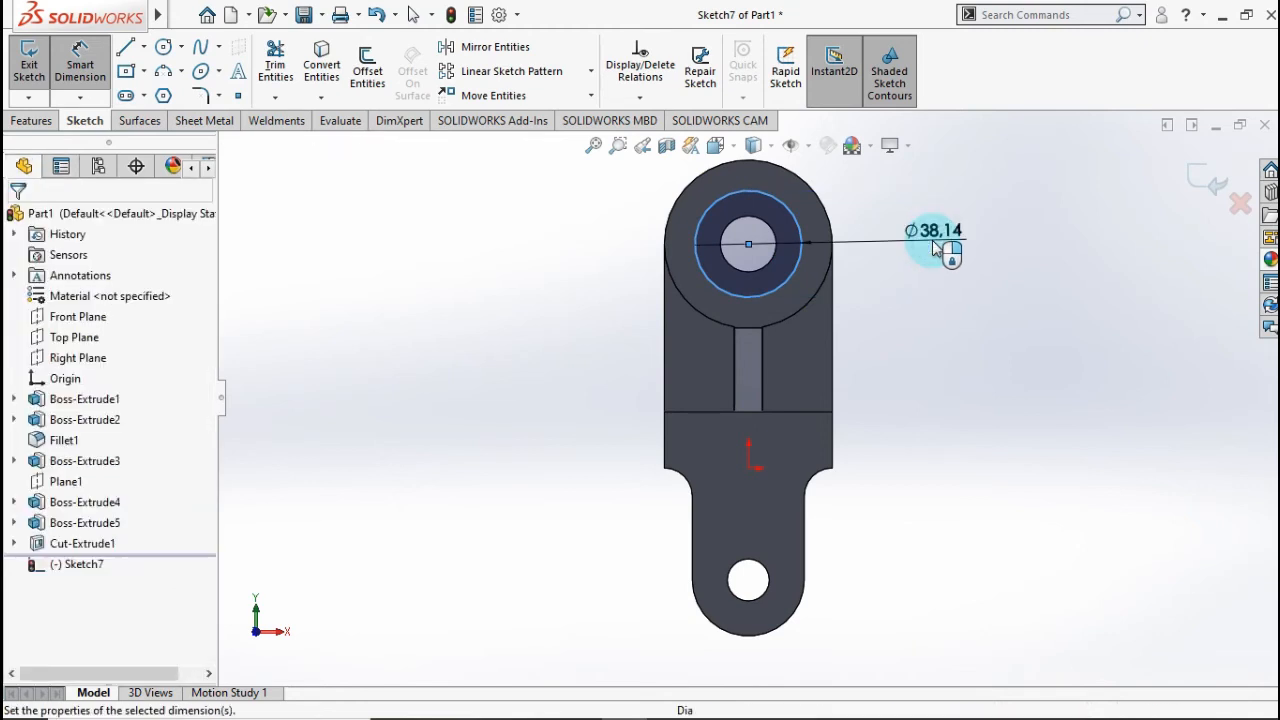
{"action": "type", "text": "30"}
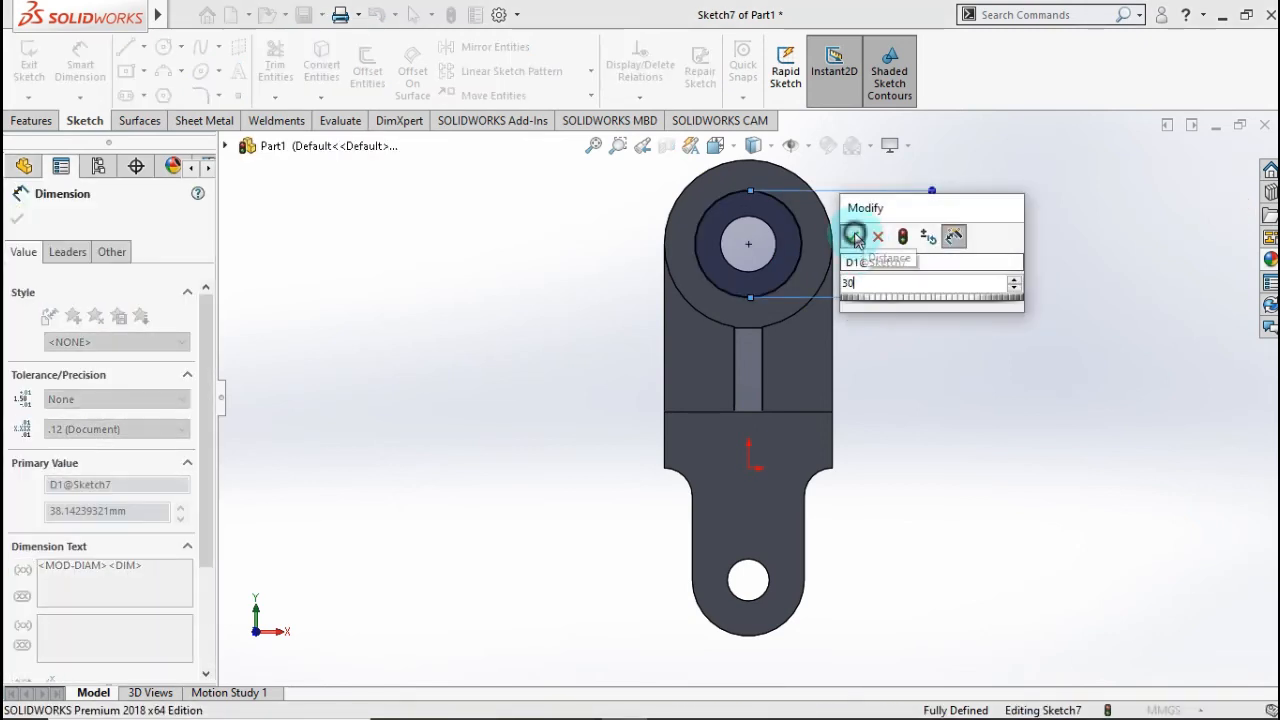
{"action": "left_click", "coordinate": [852, 236]}
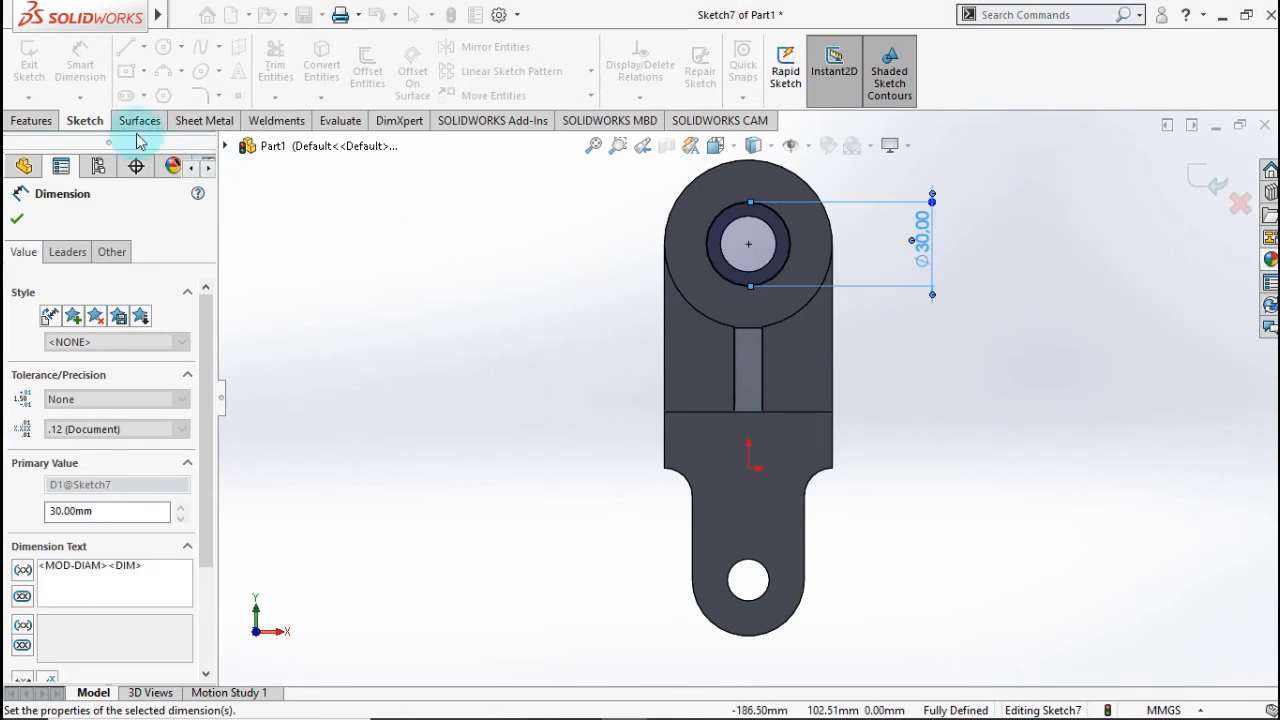
- Cut the front 30 mm circle into the cylinder as a Blind extruded cut 6 mm deep
{"action": "left_click", "coordinate": [33, 121]}
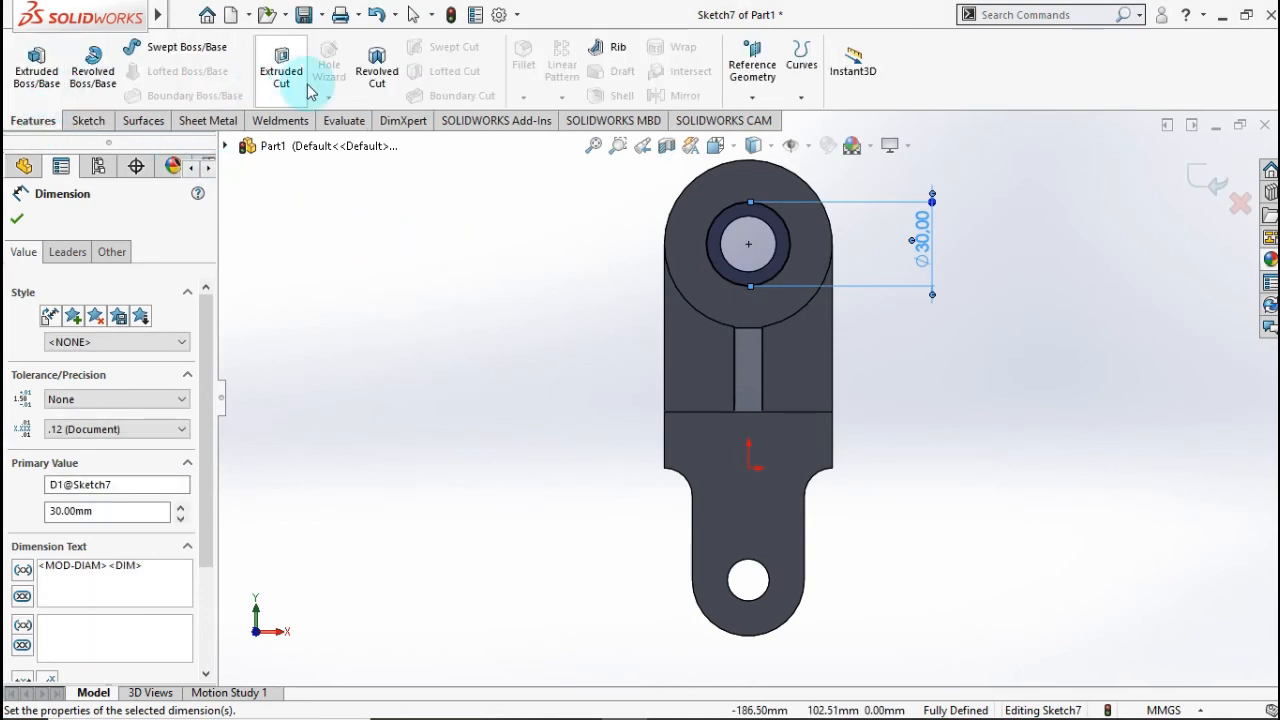
{"action": "left_click", "coordinate": [302, 82]}
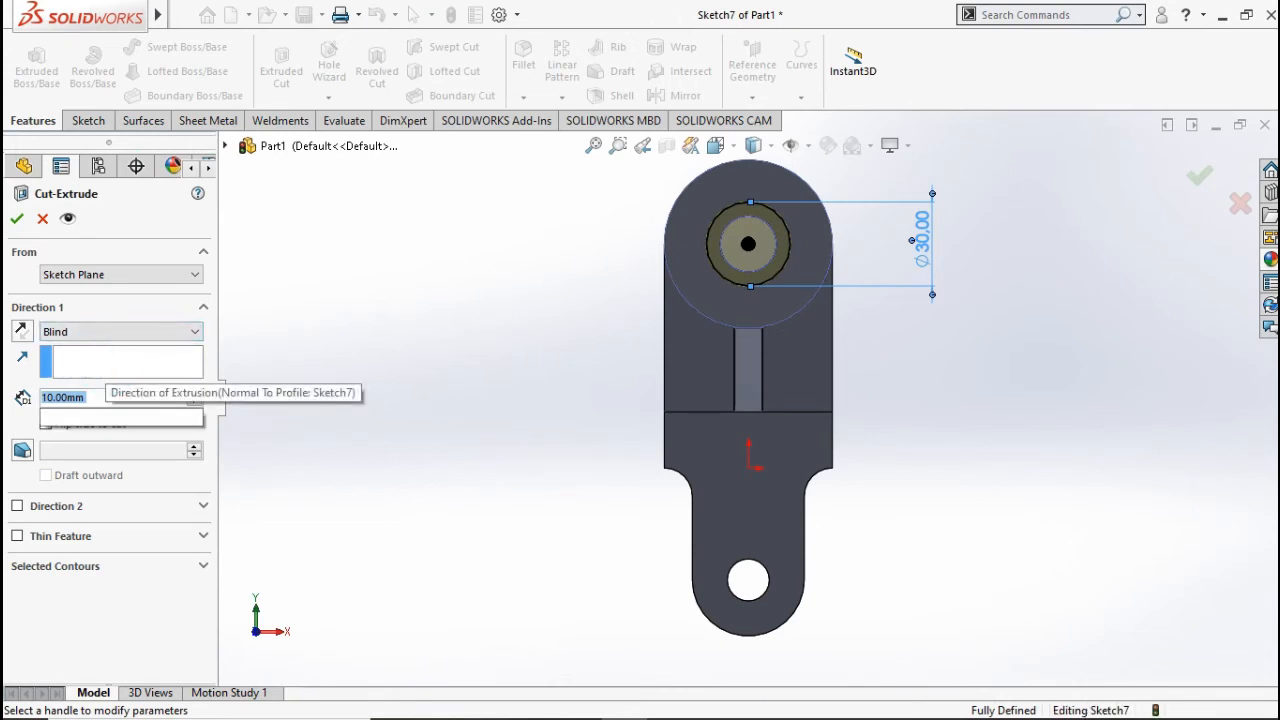
{"action": "type", "text": "6"}
{"action": "left_click", "coordinate": [406, 345]}
{"action": "scroll", "coordinate": [635, 280], "scroll_direction": "down", "scroll_amount": 1}
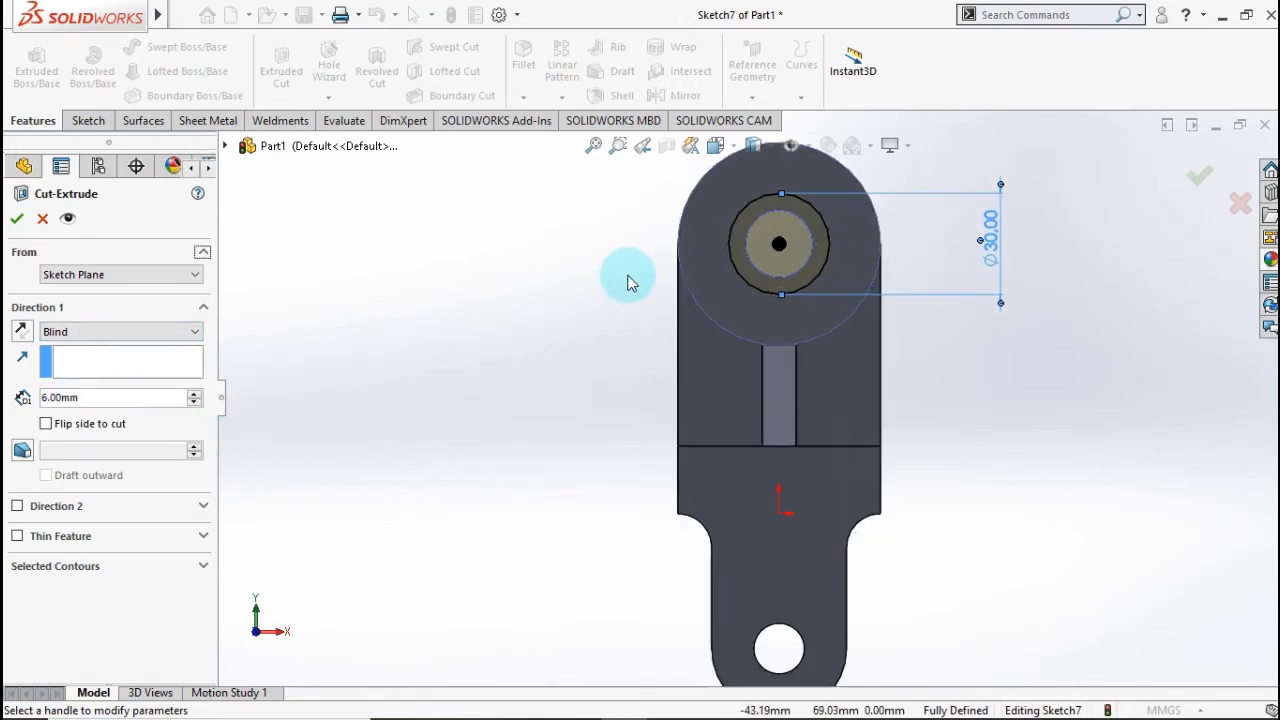
{"action": "middle_click_drag", "start_coordinate": [640, 285], "coordinate": [586, 317]}
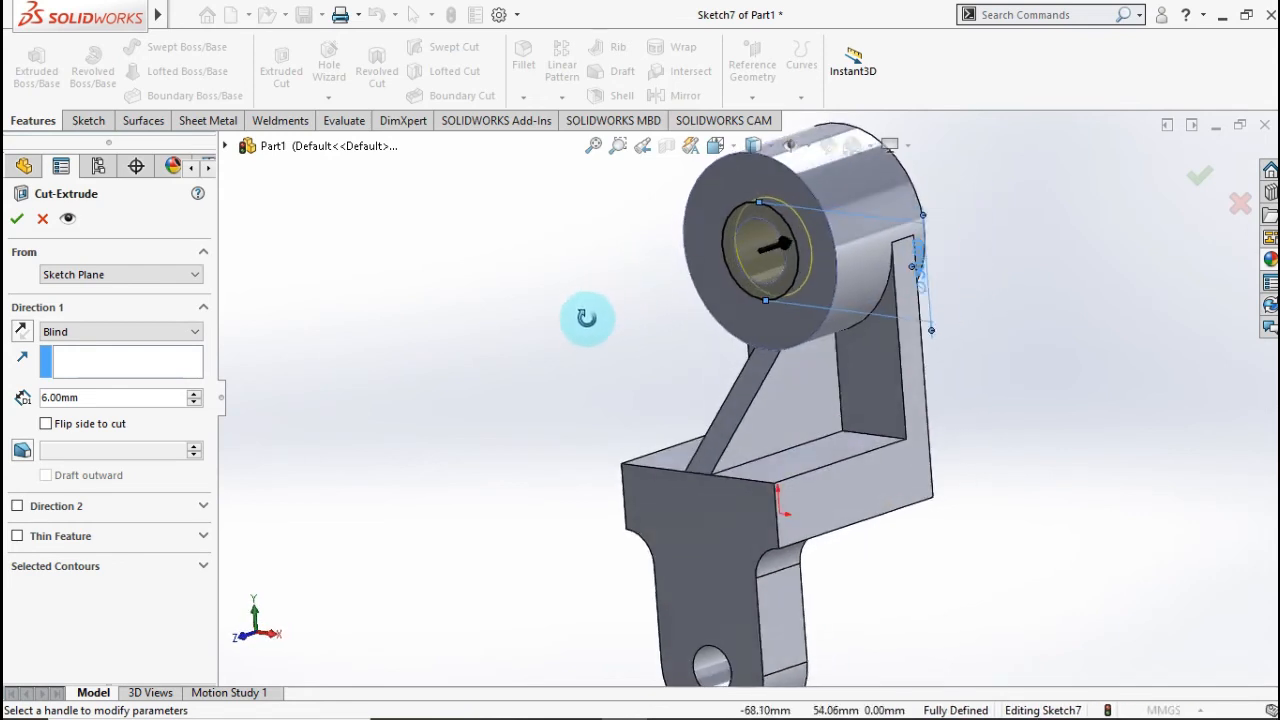
{"action": "left_click", "coordinate": [1192, 181]}
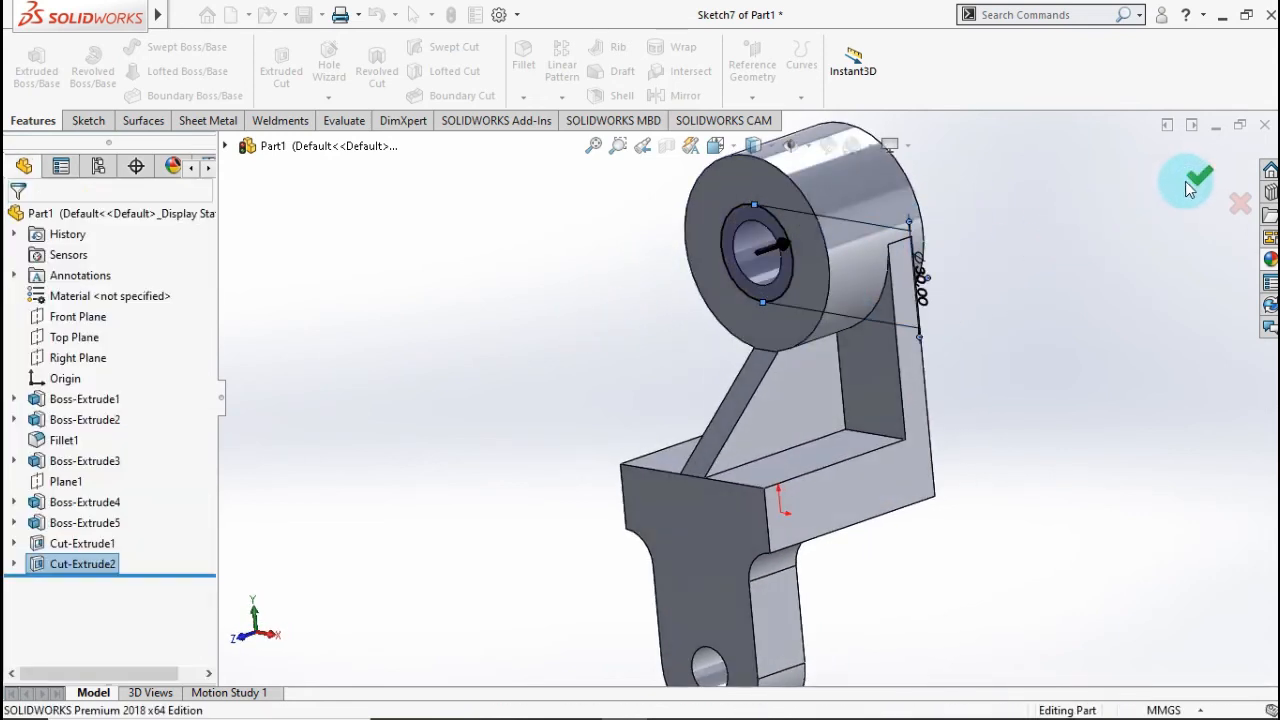
- Start a sketch on the cylinder's back face and draw a circle about 29.5 mm in diameter, concentric with the bore
{"action": "middle_click_drag", "start_coordinate": [1038, 247], "coordinate": [887, 257]}
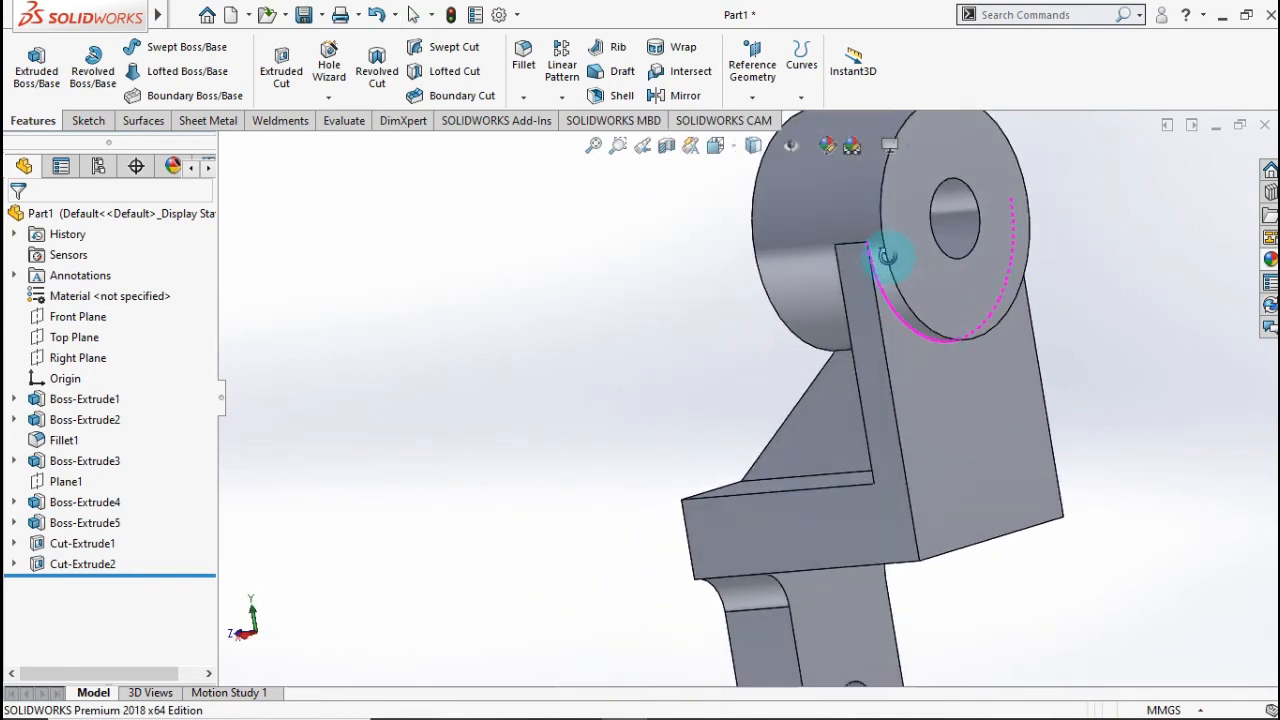
{"action": "left_click", "coordinate": [939, 275]}
{"action": "left_click", "coordinate": [1015, 226]}
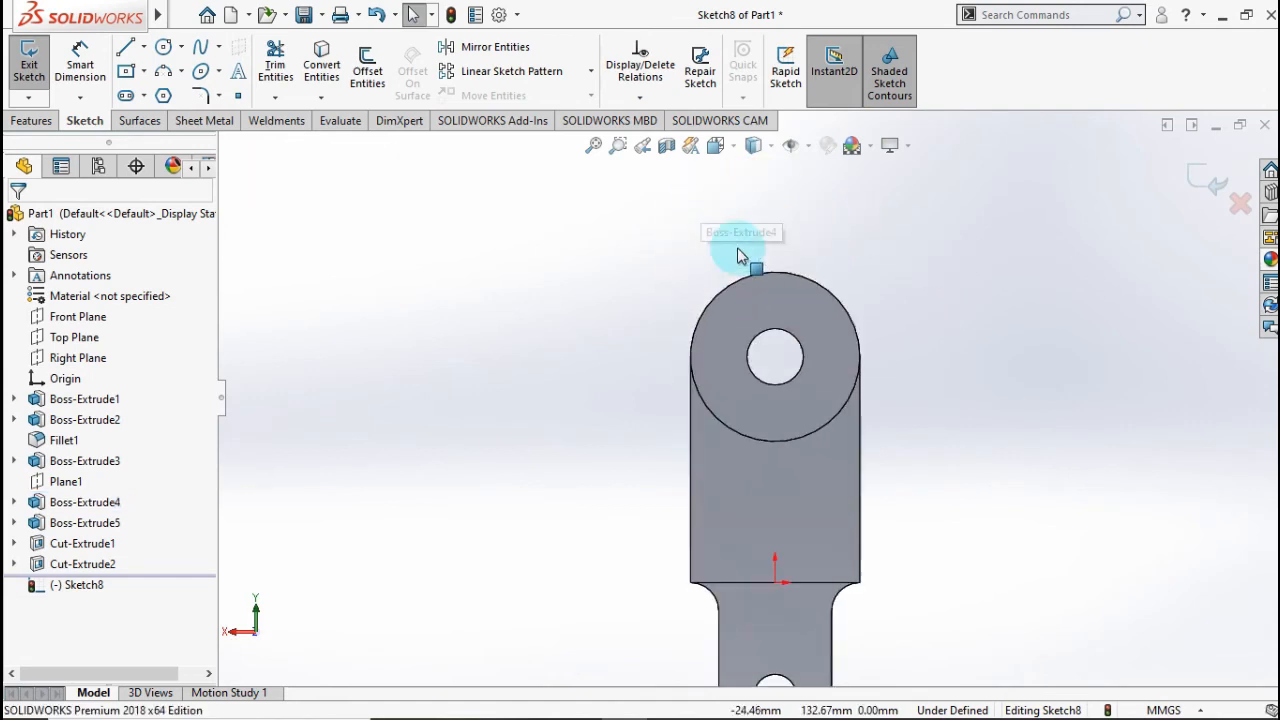
{"action": "scroll", "coordinate": [820, 420], "scroll_direction": "down", "scroll_amount": 3}
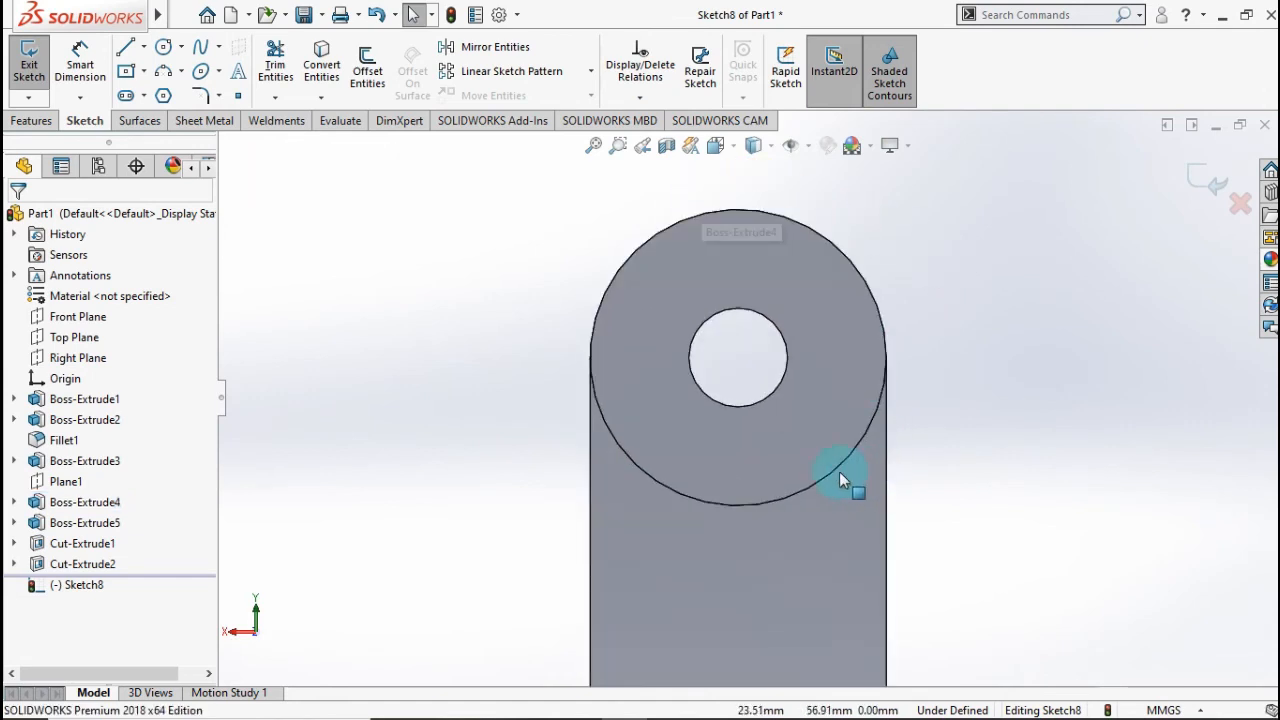
{"action": "left_click", "coordinate": [164, 52]}
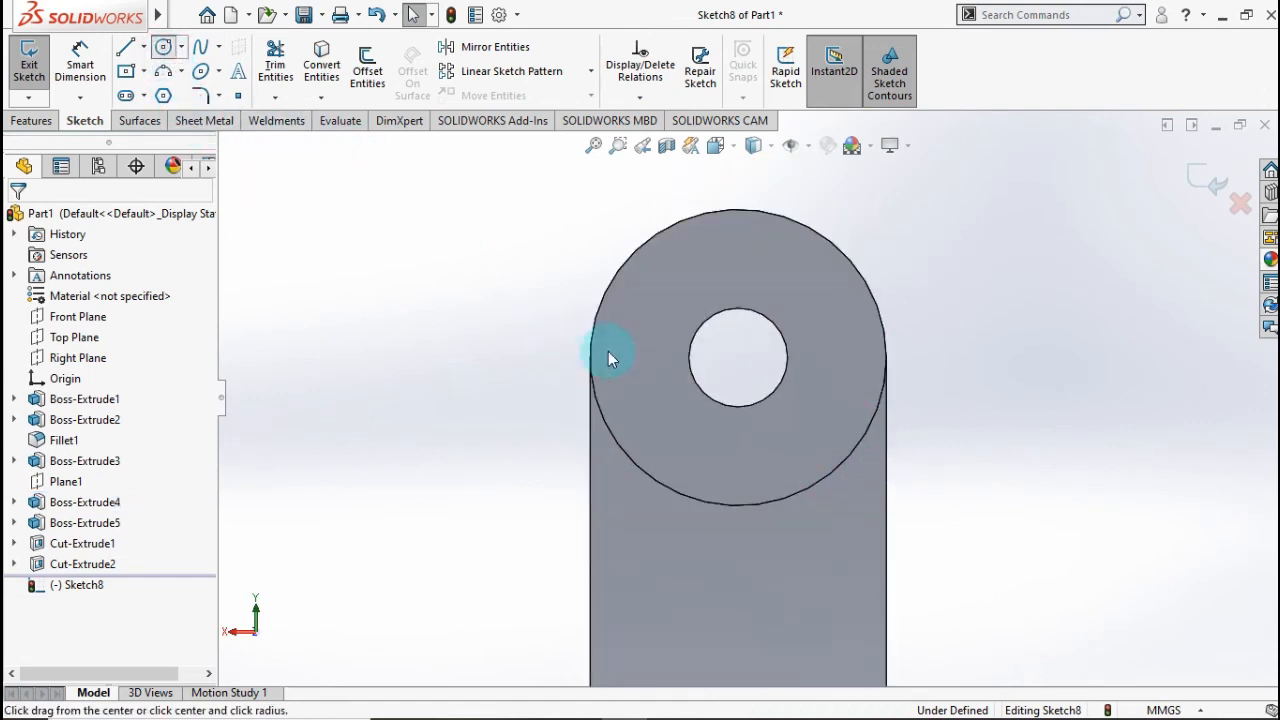
{"action": "left_click", "coordinate": [738, 358]}
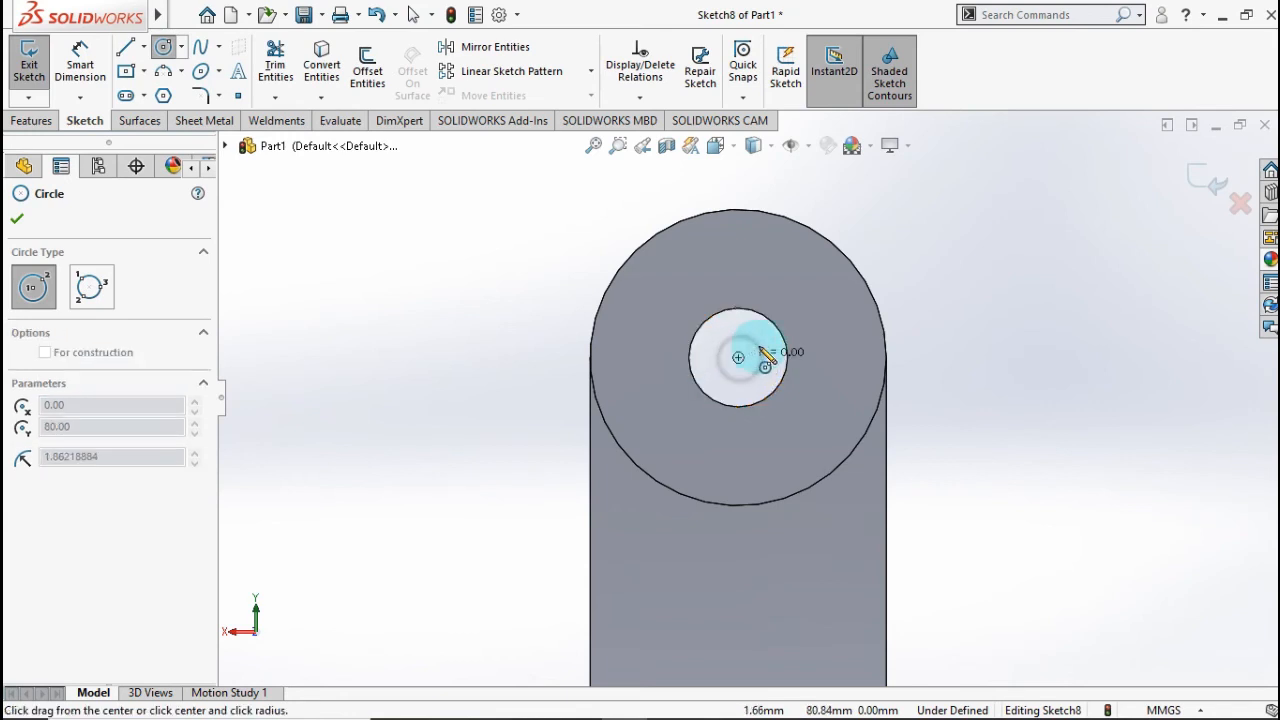
{"action": "left_click", "coordinate": [806, 330]}
- Dimension the circle on the cylinder's back face with a diameter of 30 mm
{"action": "left_click", "coordinate": [88, 68]}
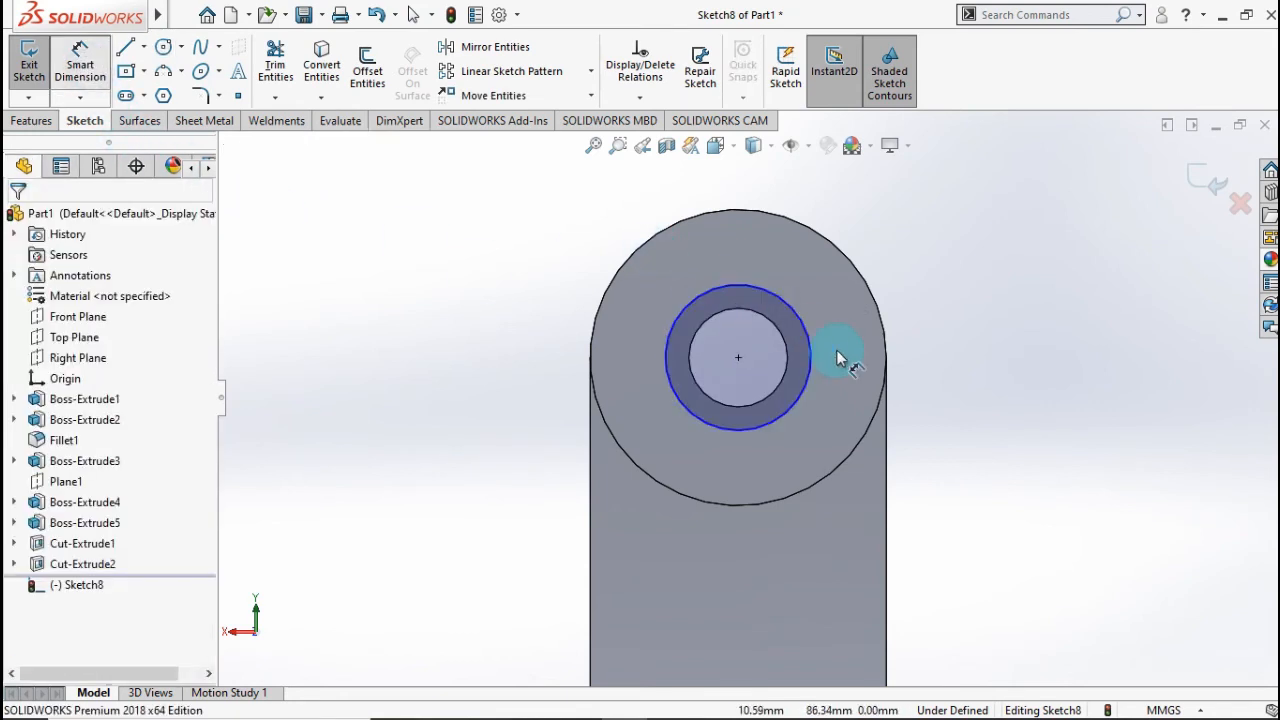
{"action": "left_click", "coordinate": [806, 336]}
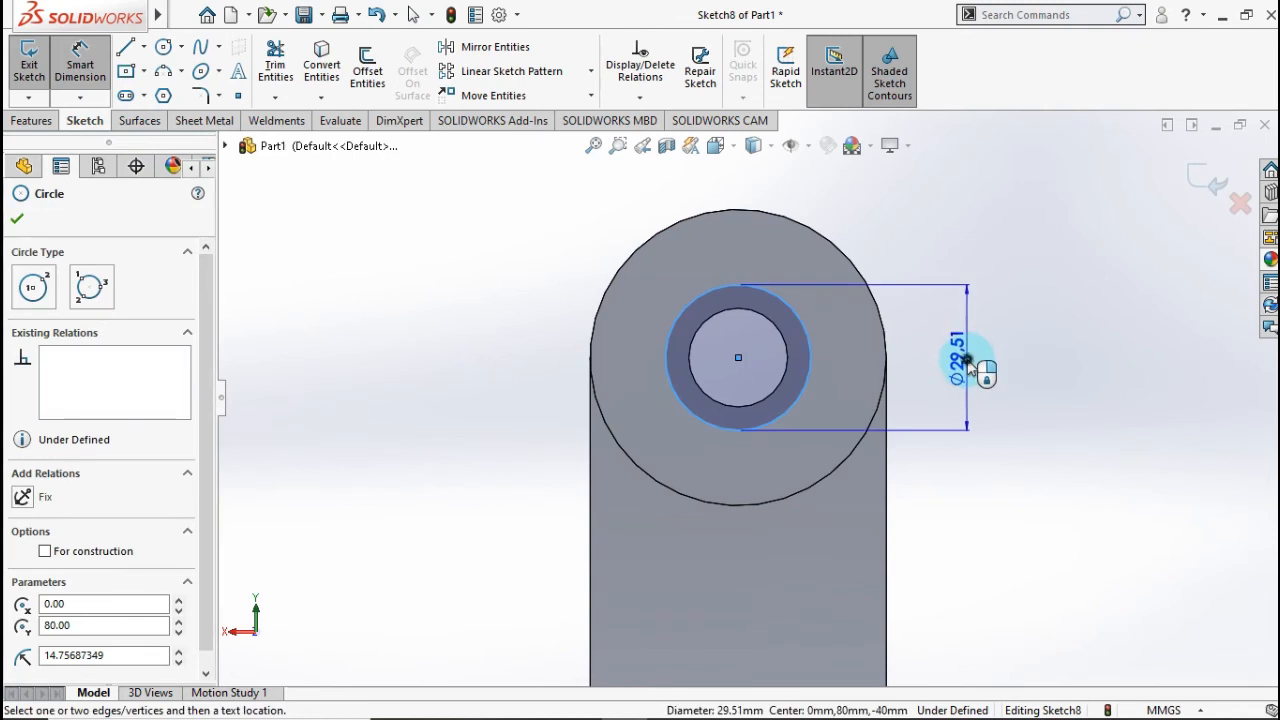
{"action": "left_click", "coordinate": [970, 368]}
{"action": "left_click", "coordinate": [968, 362]}
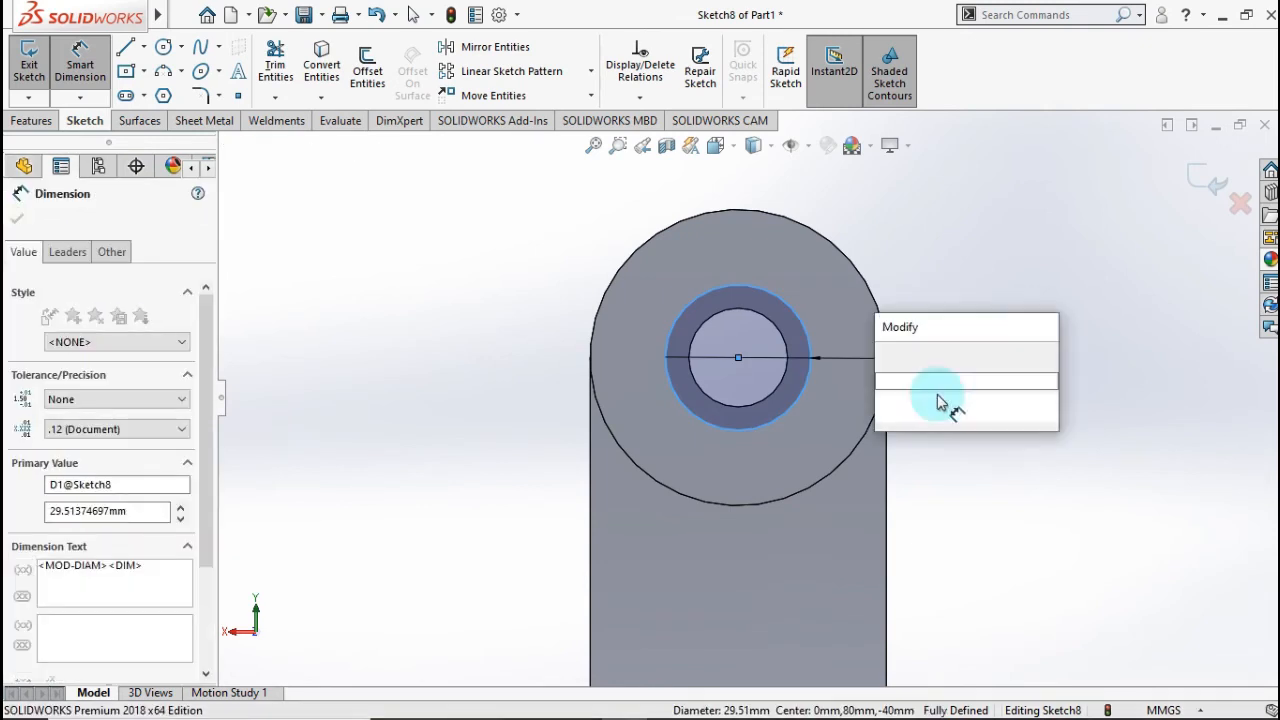
{"action": "type", "text": "30"}
{"action": "left_click", "coordinate": [888, 358]}
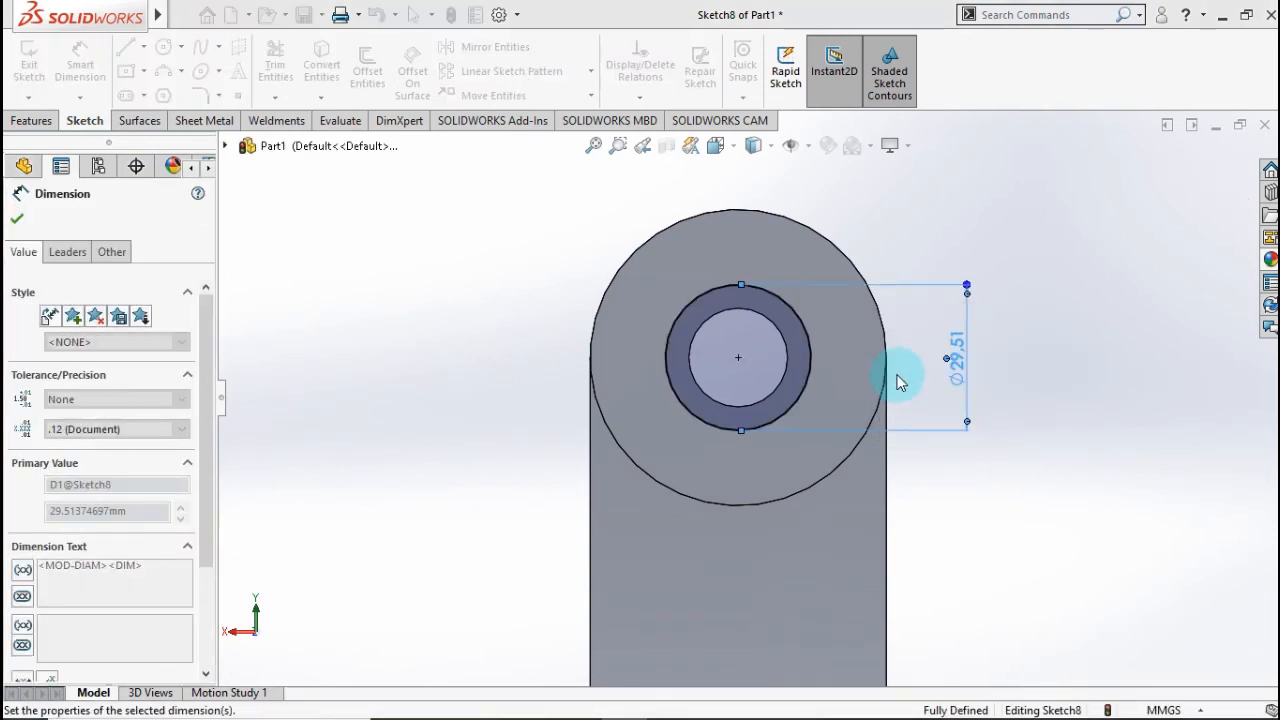
{"action": "left_click", "coordinate": [17, 218]}
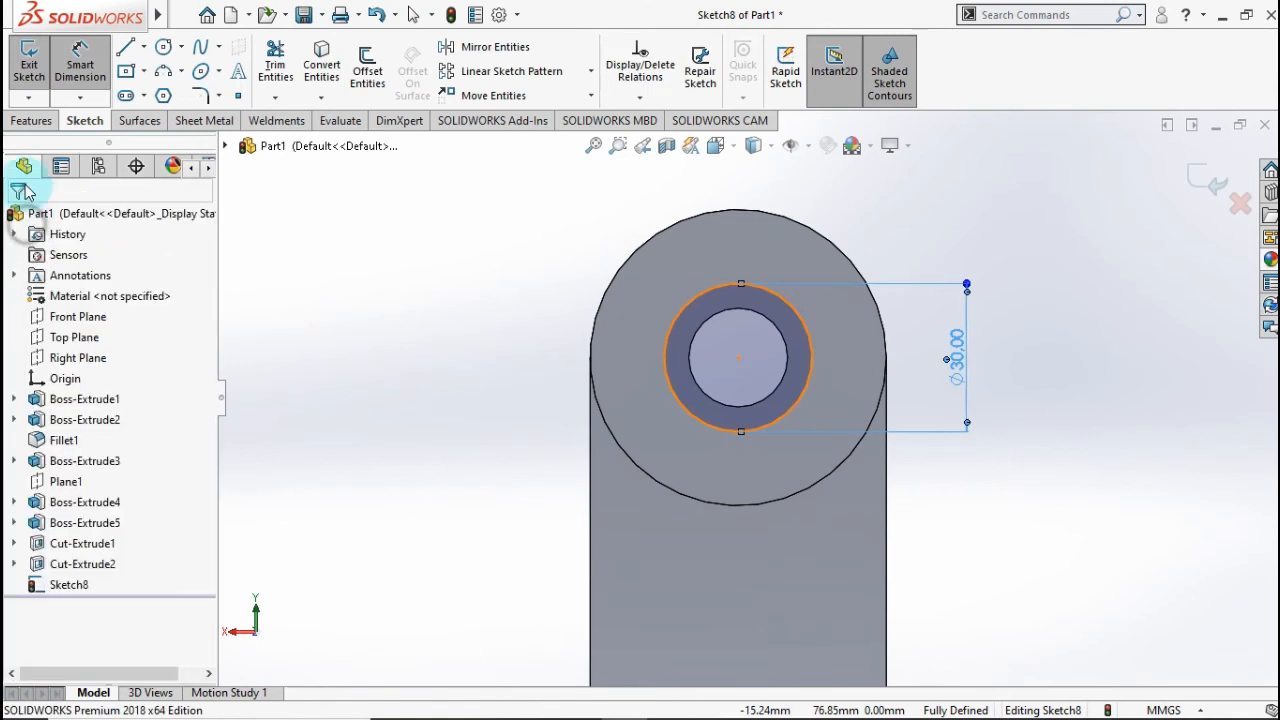
{"action": "key", "text": "Escape"}
- Cut the back 30 mm circle into the cylinder as a Blind extruded cut 6 mm deep
{"action": "left_click", "coordinate": [28, 120]}
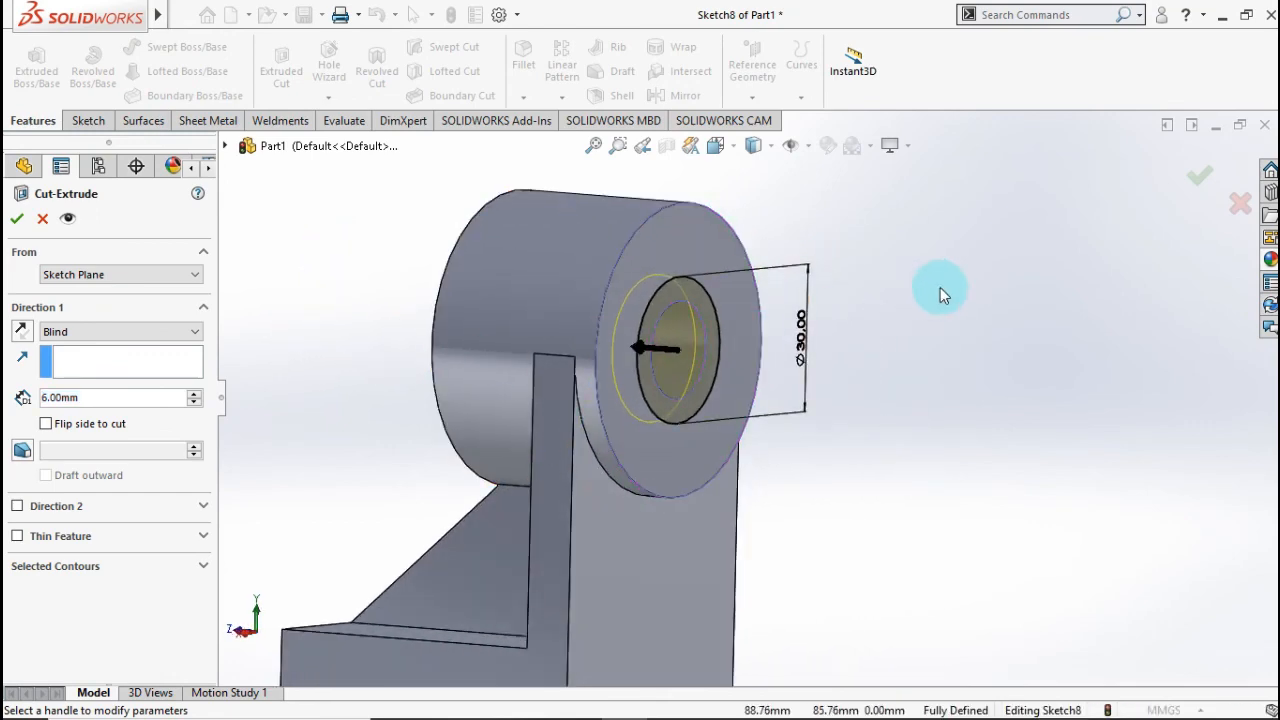
{"action": "left_click", "coordinate": [1188, 177]}
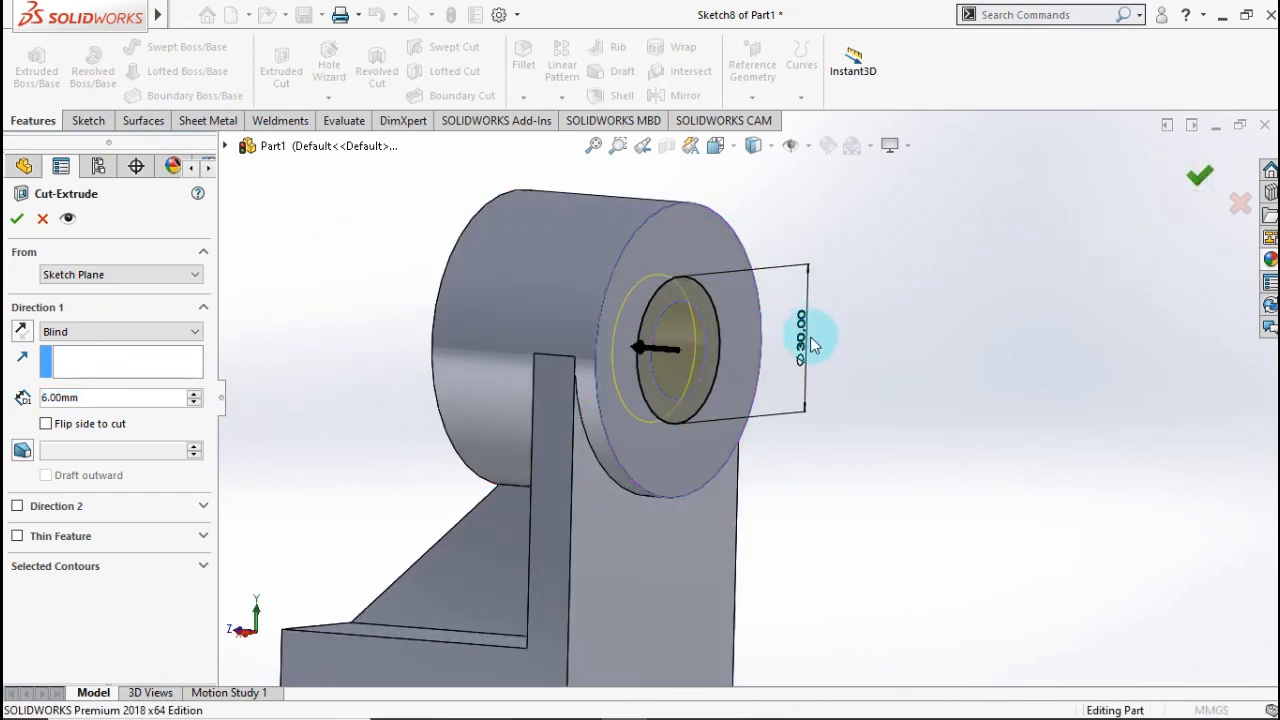
{"action": "middle_click_drag", "start_coordinate": [812, 345], "coordinate": [1014, 470]}
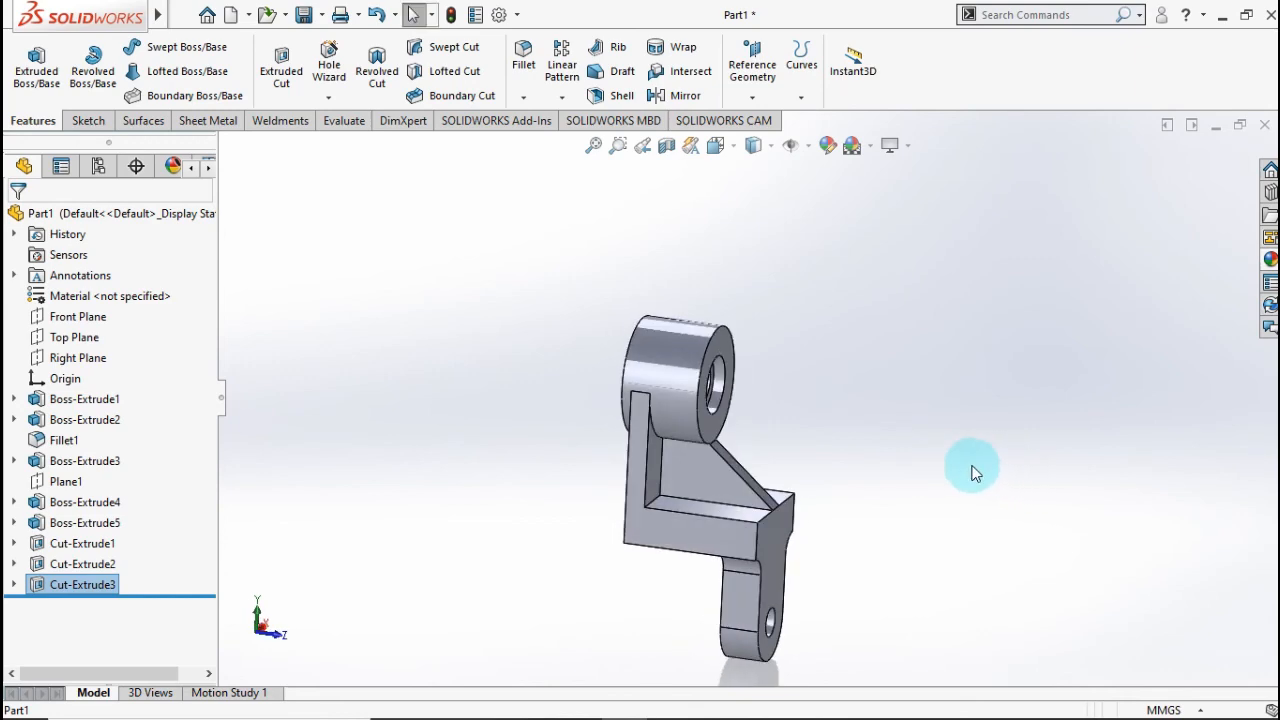
- Show the bracket in isometric view and apply the chromium plate appearance from the Chrome metals to the whole part
{"action": "key", "text": "ctrl+7"}
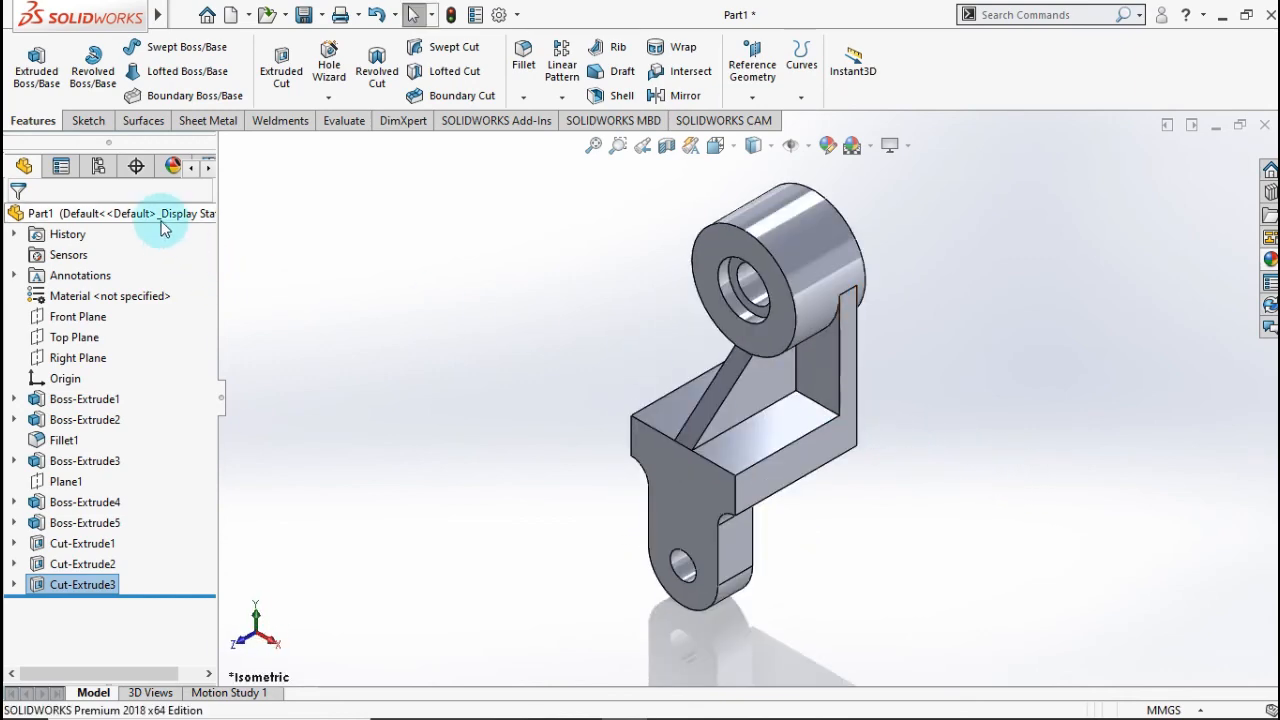
{"action": "left_click", "coordinate": [161, 218]}
{"action": "left_click", "coordinate": [826, 156]}
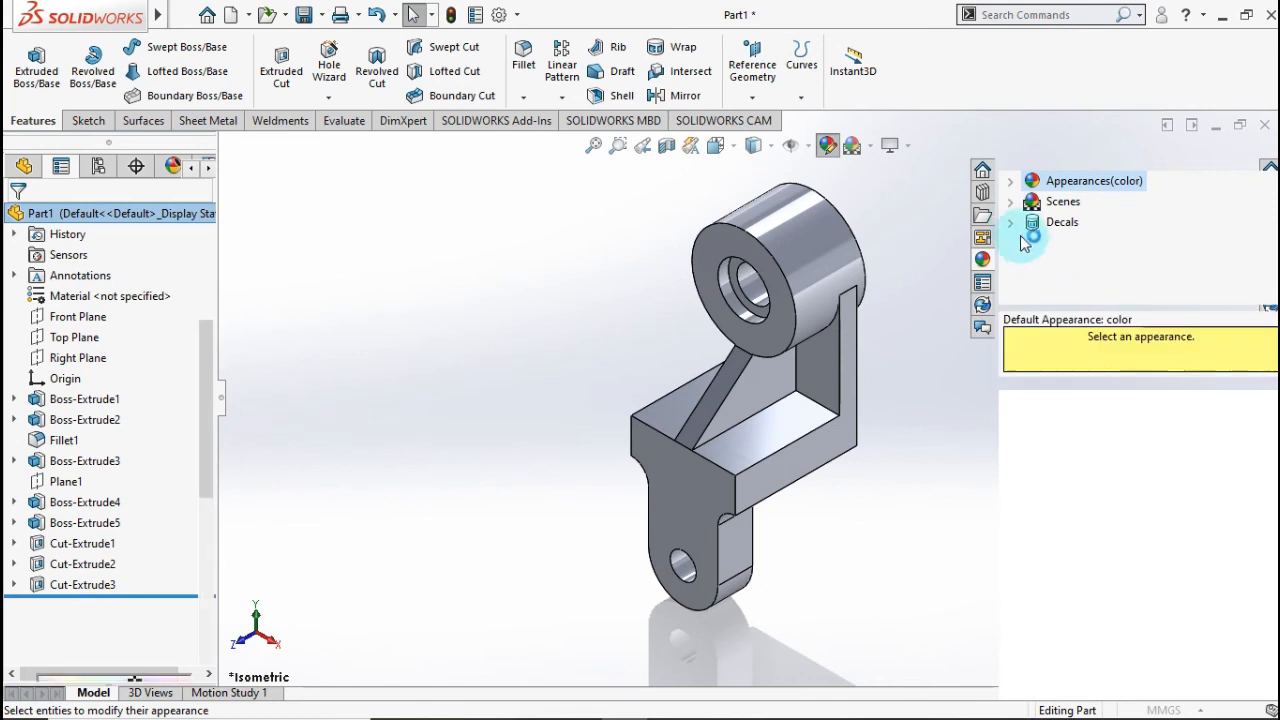
{"action": "left_click", "coordinate": [1011, 182]}
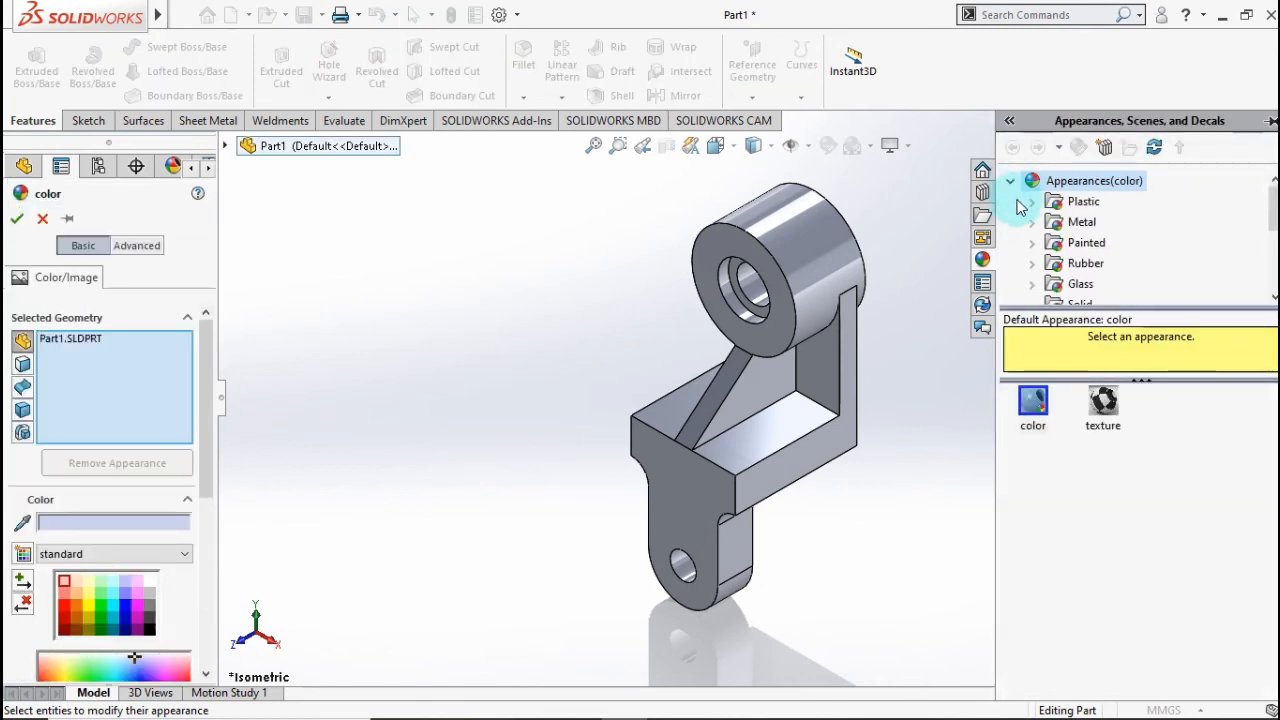
{"action": "left_click", "coordinate": [1031, 224]}
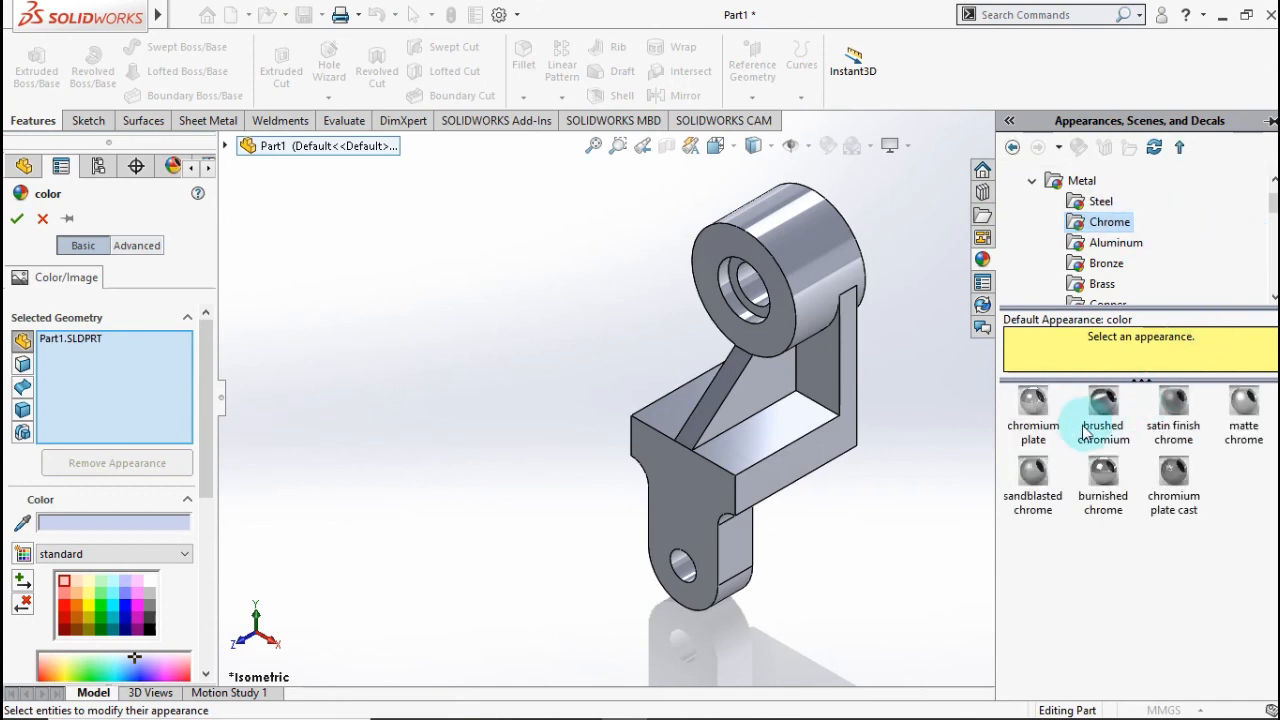
{"action": "left_click", "coordinate": [1047, 417]}
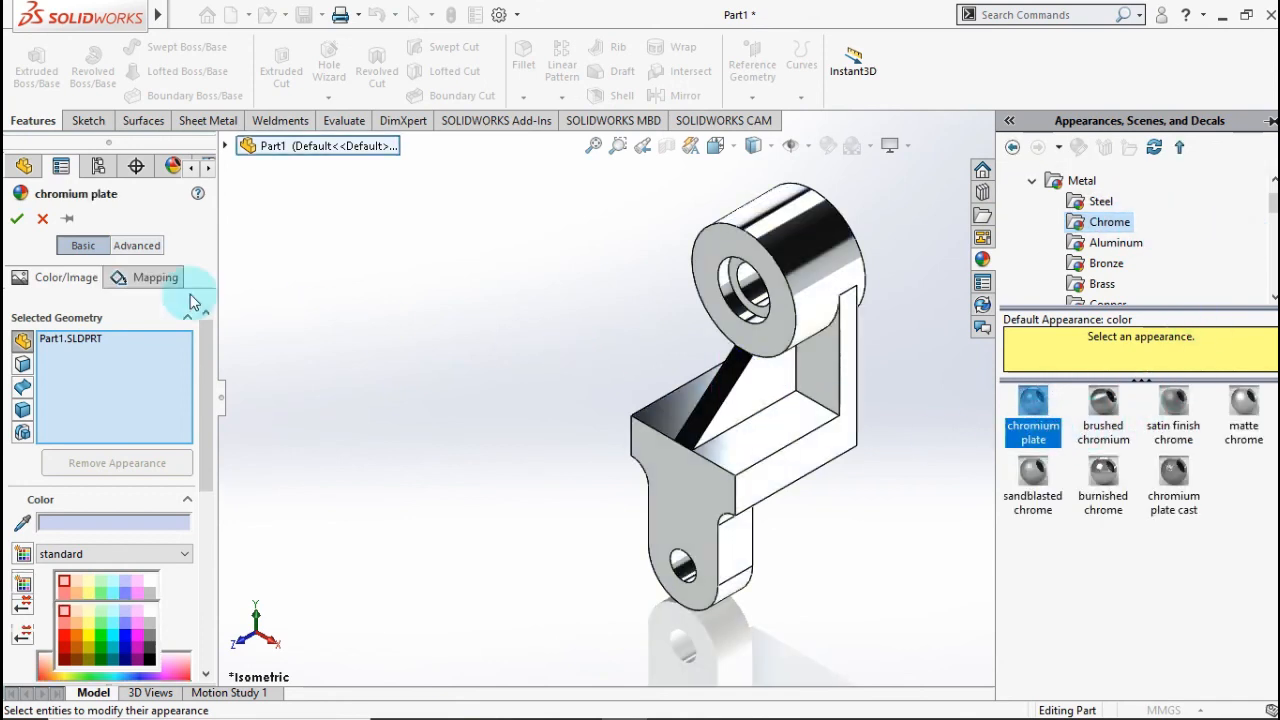
{"action": "left_click", "coordinate": [18, 220]}
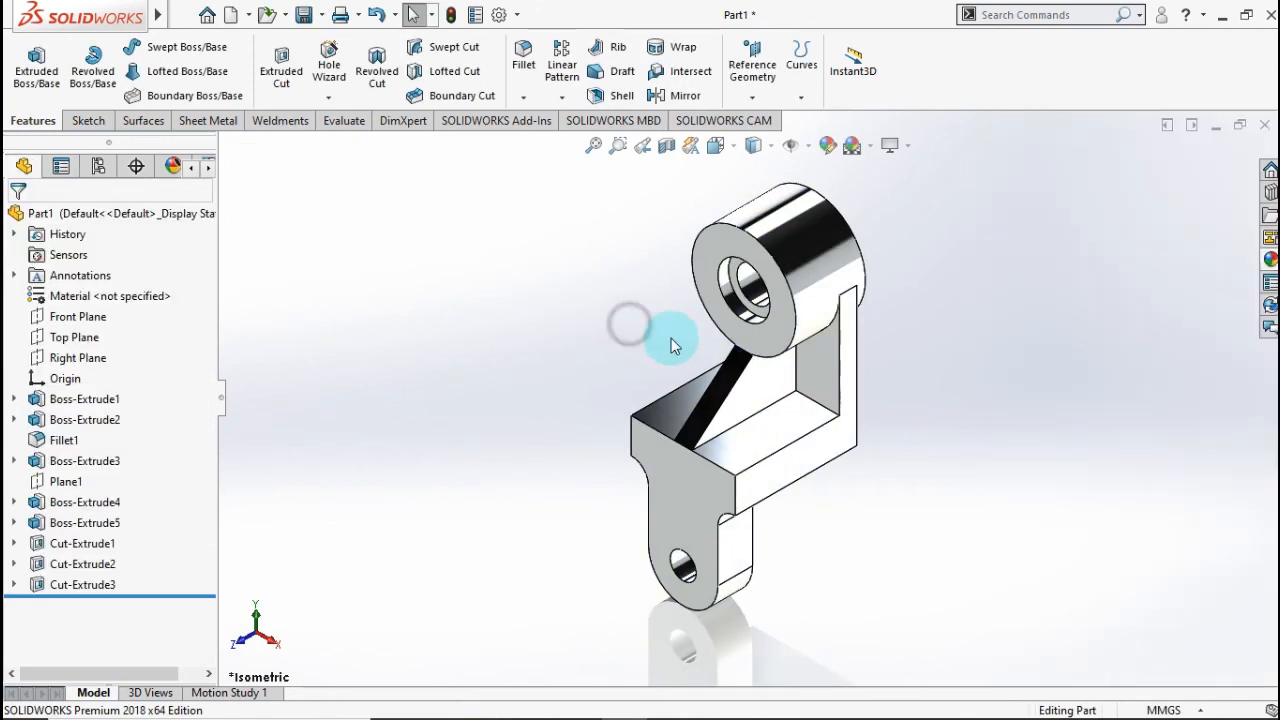
{"action": "scroll", "coordinate": [752, 370], "scroll_direction": "up", "scroll_amount": 5}
{"action": "scroll", "coordinate": [754, 341], "scroll_direction": "down", "scroll_amount": 3}
{"action": "scroll", "coordinate": [740, 363], "scroll_direction": "up", "scroll_amount": 1}
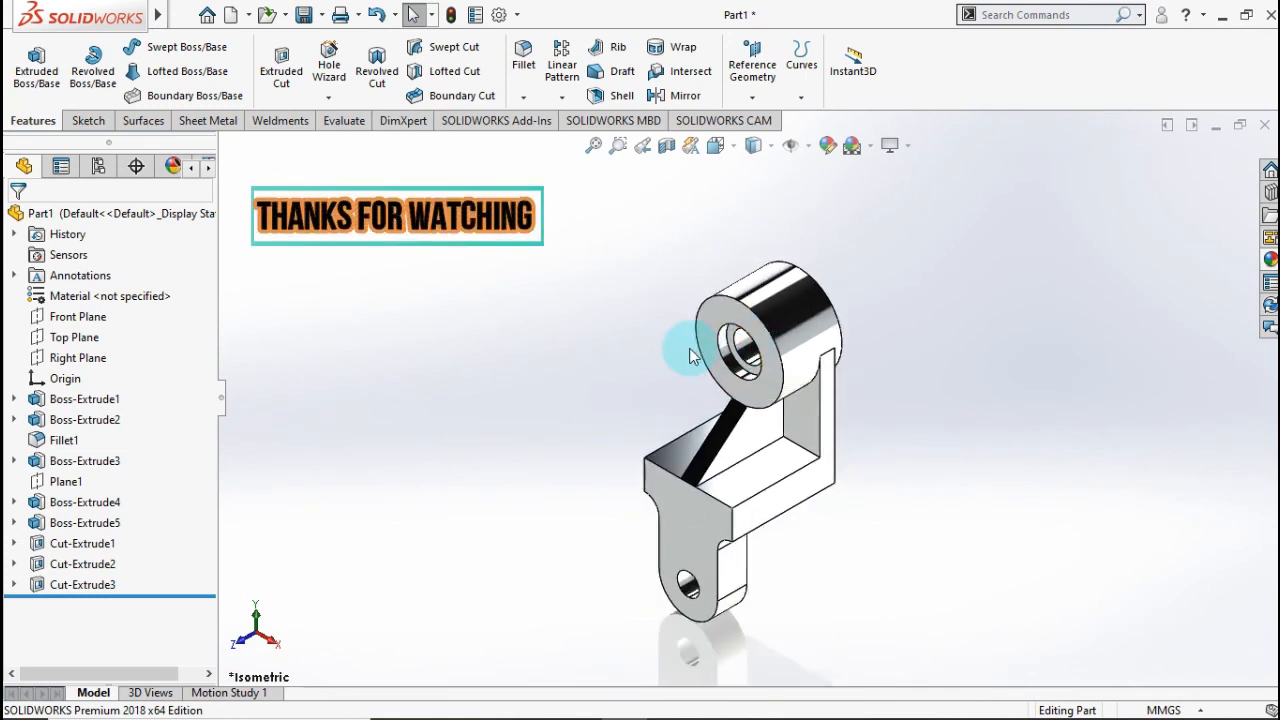
{"action": "key", "text": "f"}
{"action": "left_click_drag", "start_coordinate": [276, 274], "coordinate": [506, 538]}
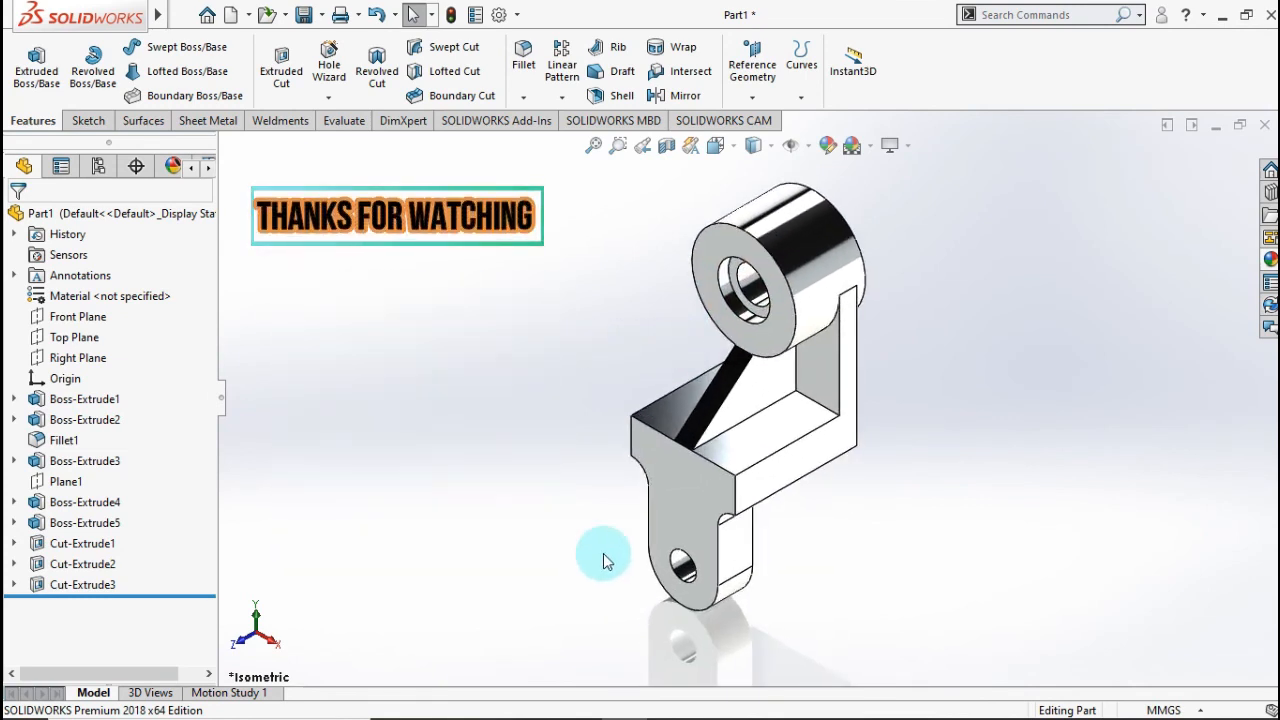